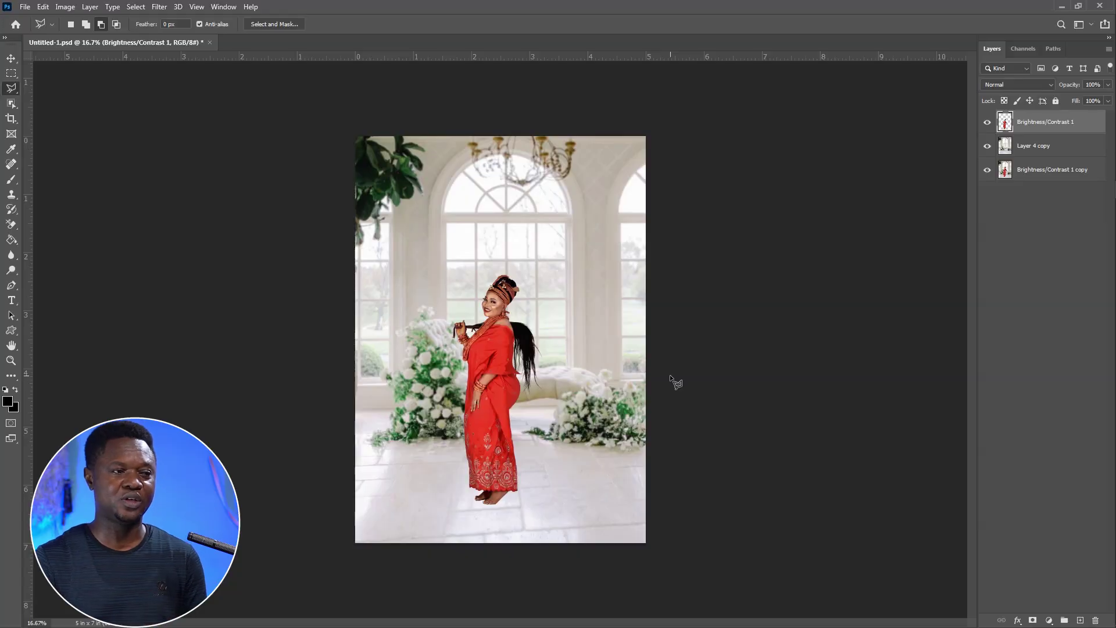
Toggle layer visibility to compare the bottom layer with the Layer 4 copy
left_click(987, 172, "alt")
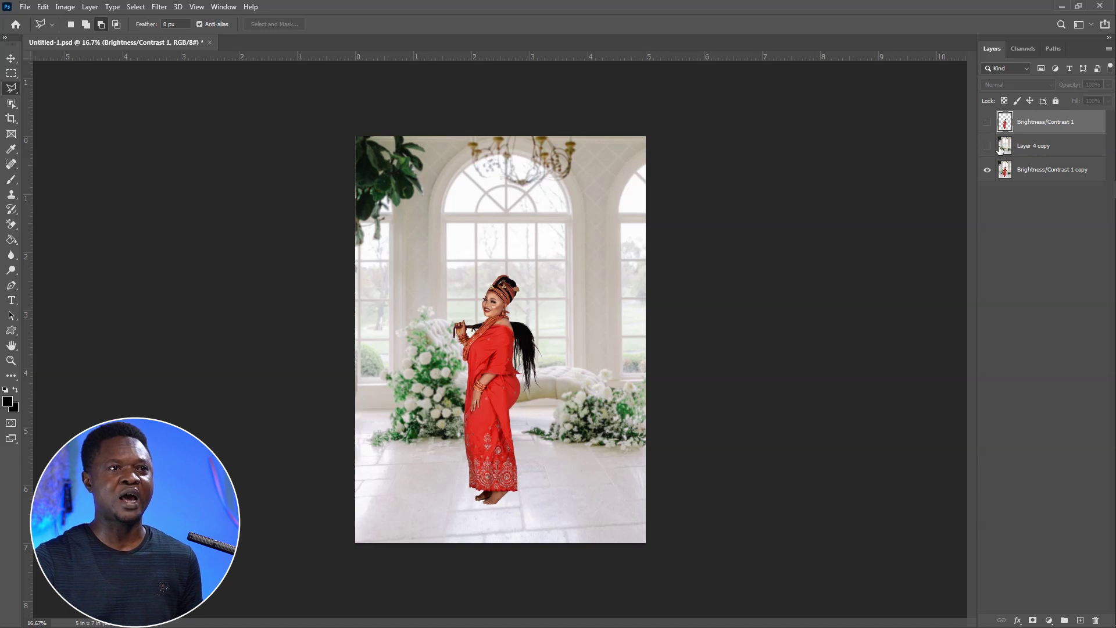
left_click(1033, 147)
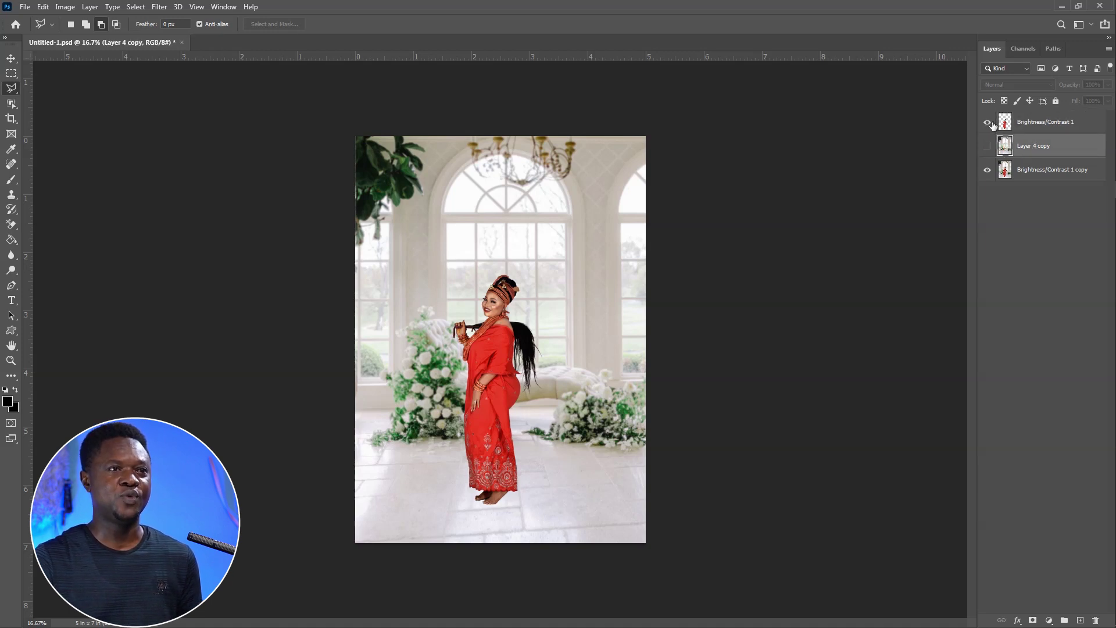
left_click(987, 147)
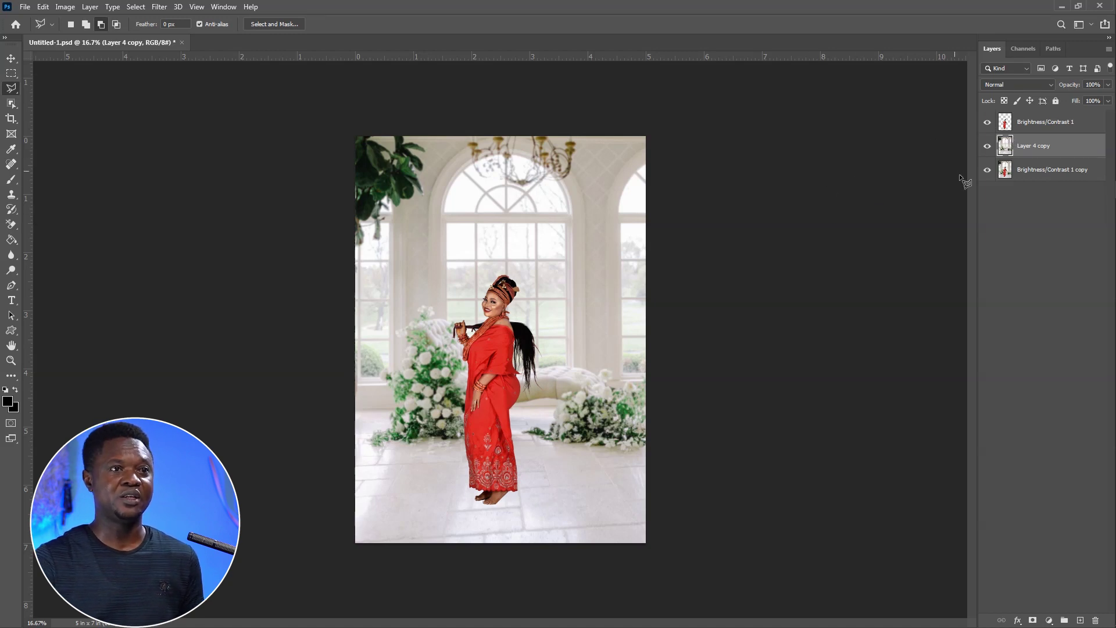
Nudge the Brightness/Contrast 1 layer slightly lower with the Move tool, then minimize Photoshop
left_click(1019, 123)
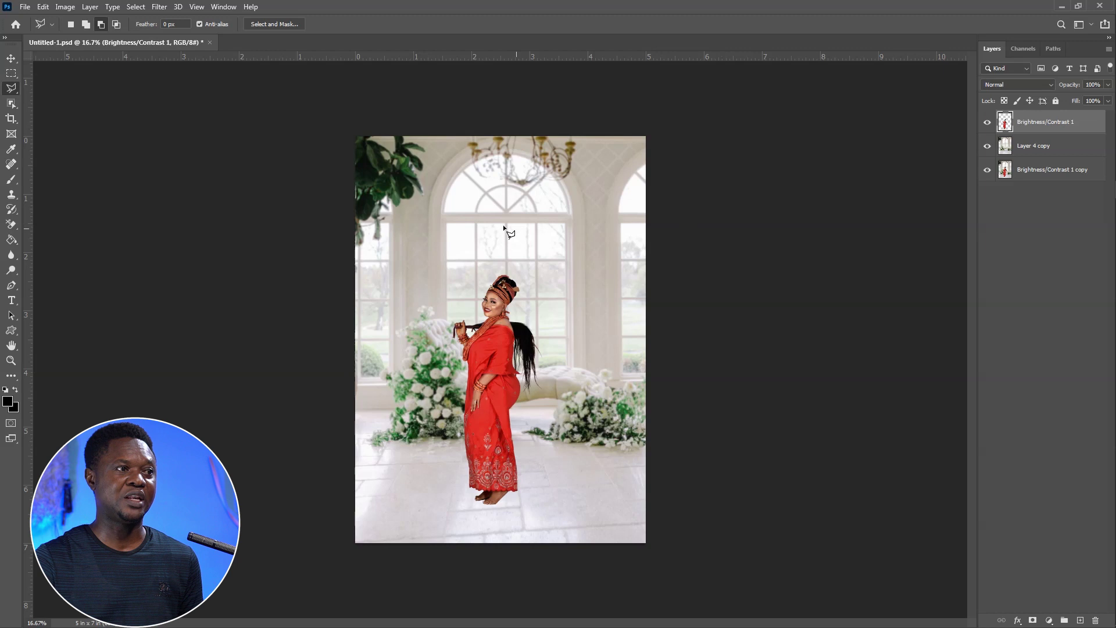
left_click(11, 59)
mouse_move(468, 327)
left_mouse_down()
mouse_move(510, 292)
mouse_move(469, 318)
left_mouse_up()
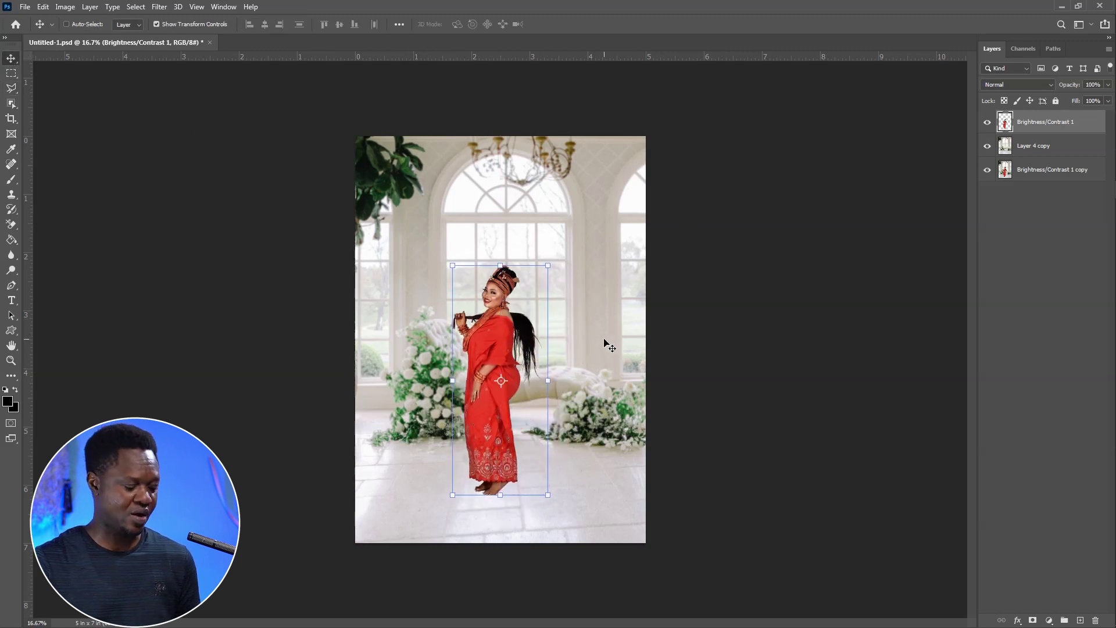
left_click_drag(603, 344, 602, 352)
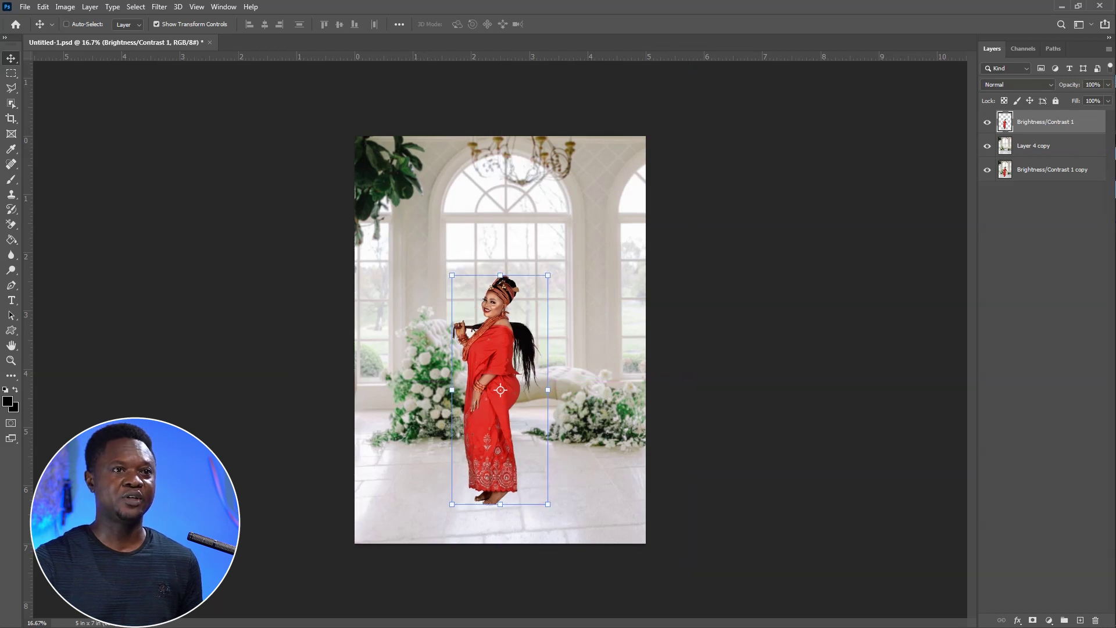
left_click(1061, 5)
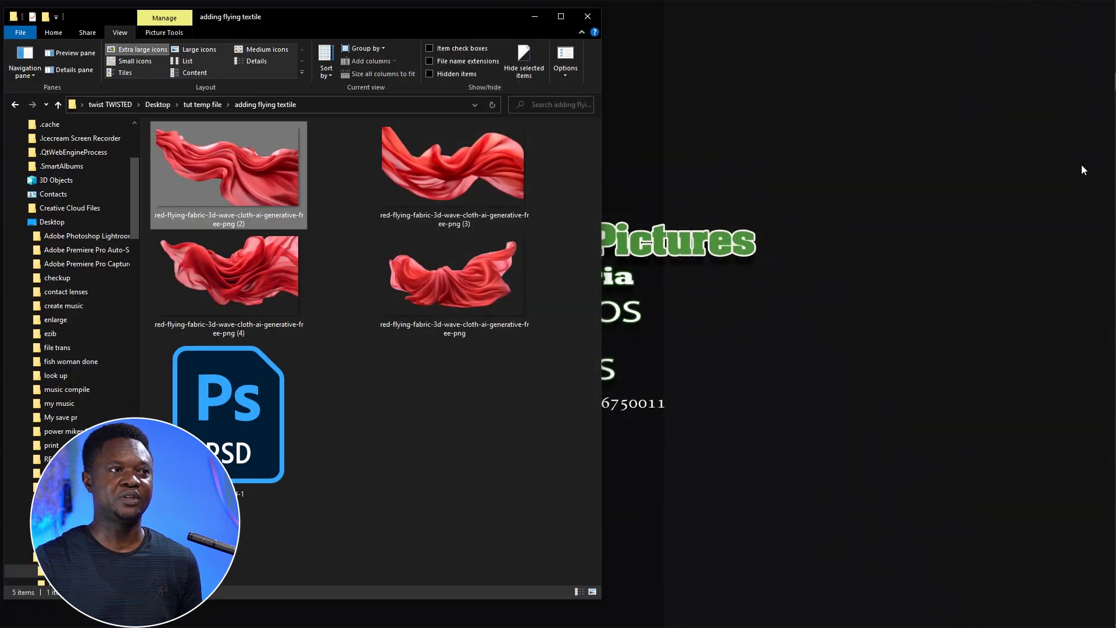
Open all four red fabric PNGs in Photoshop from the 'adding flying textile' folder
left_click(474, 277, "shift")
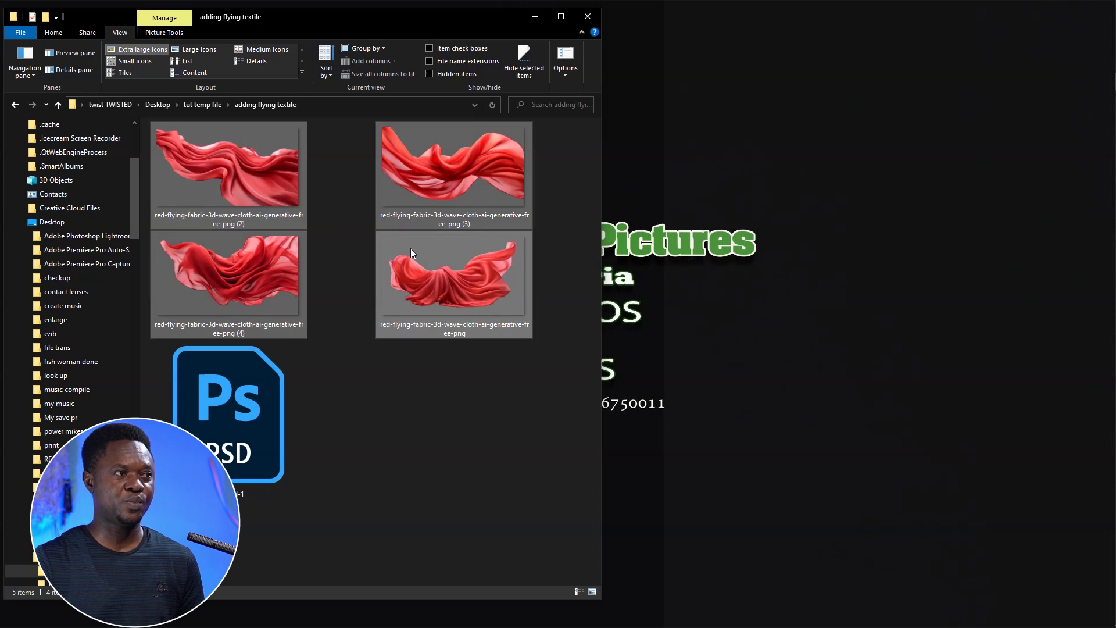
left_click_drag(246, 169, 748, 40)
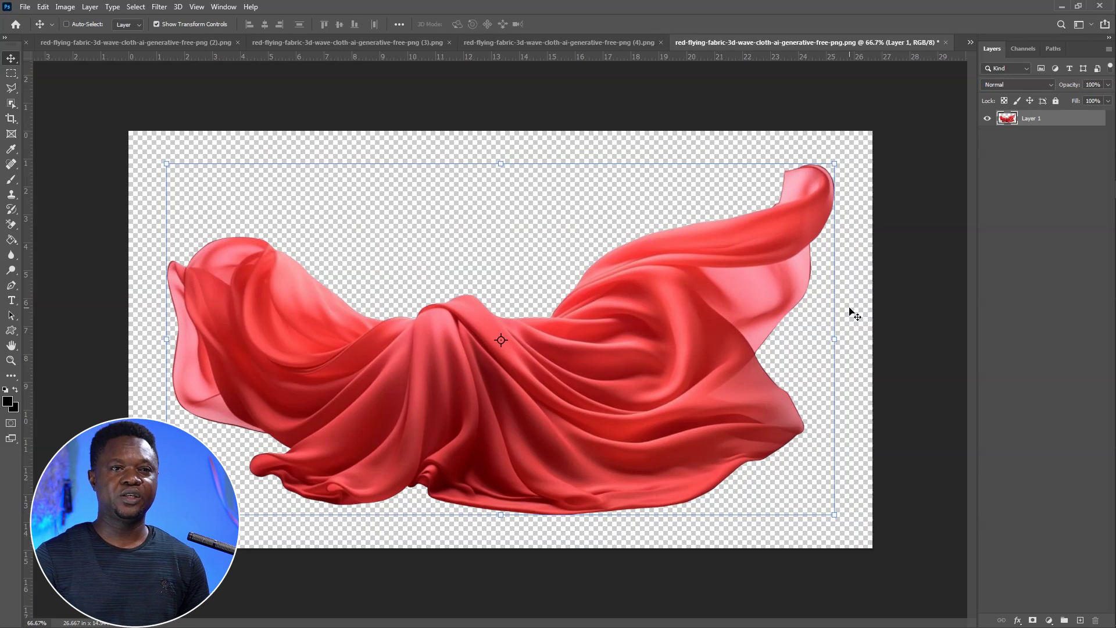
Bring the fabric into Untitled-1 as Layer 1, scaled to 124% and centred horizontally
left_click_drag(579, 364, 526, 366)
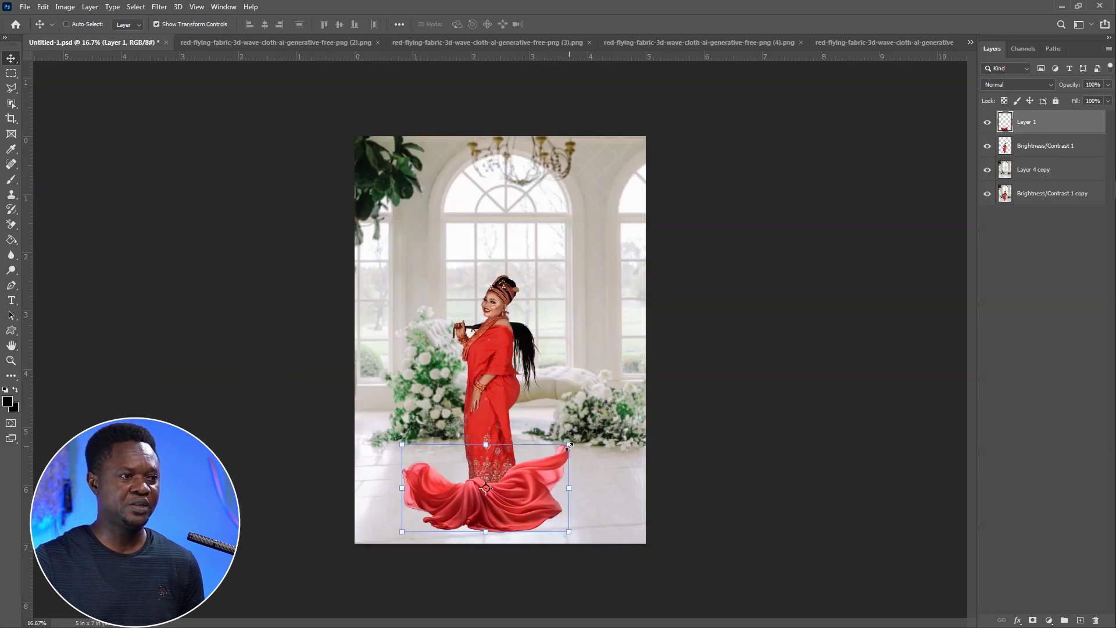
left_click(569, 446)
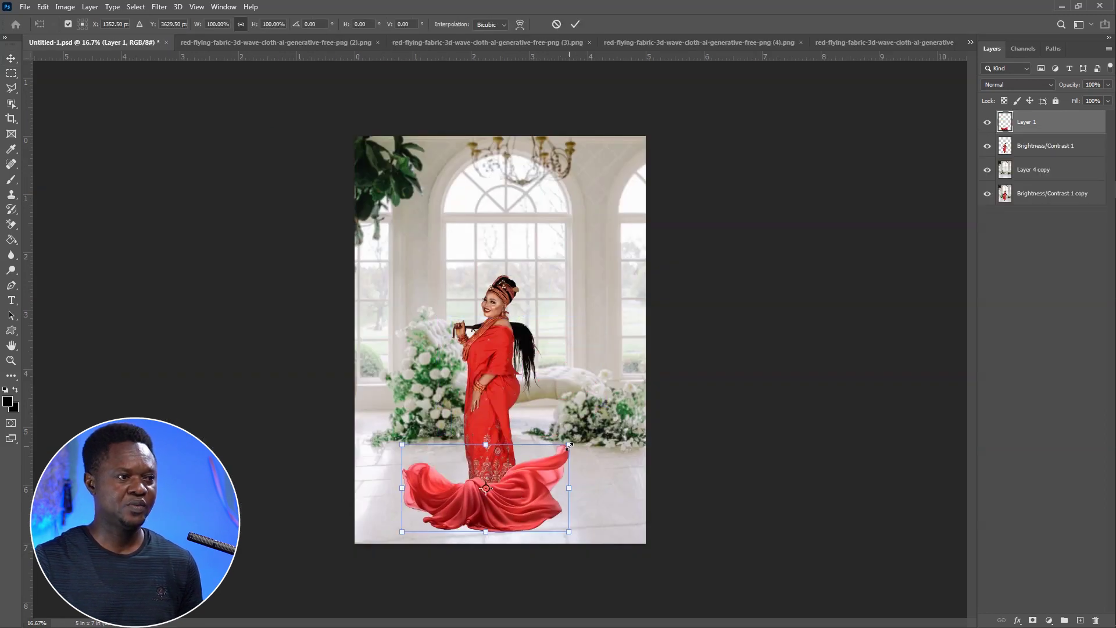
left_click_drag(569, 446, 610, 424)
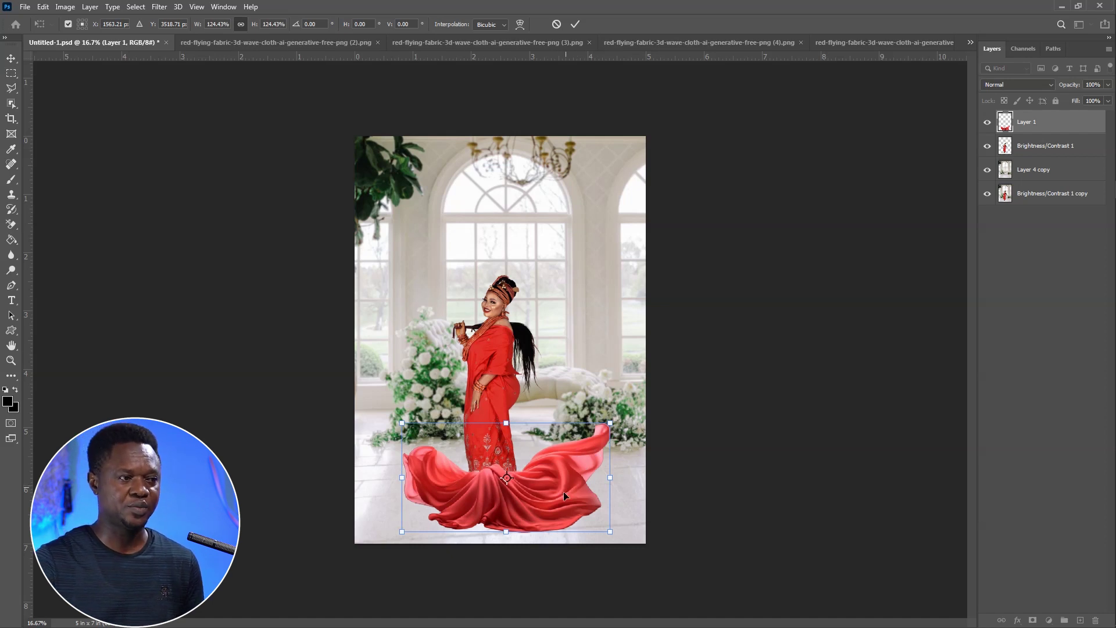
left_click_drag(564, 495, 572, 487)
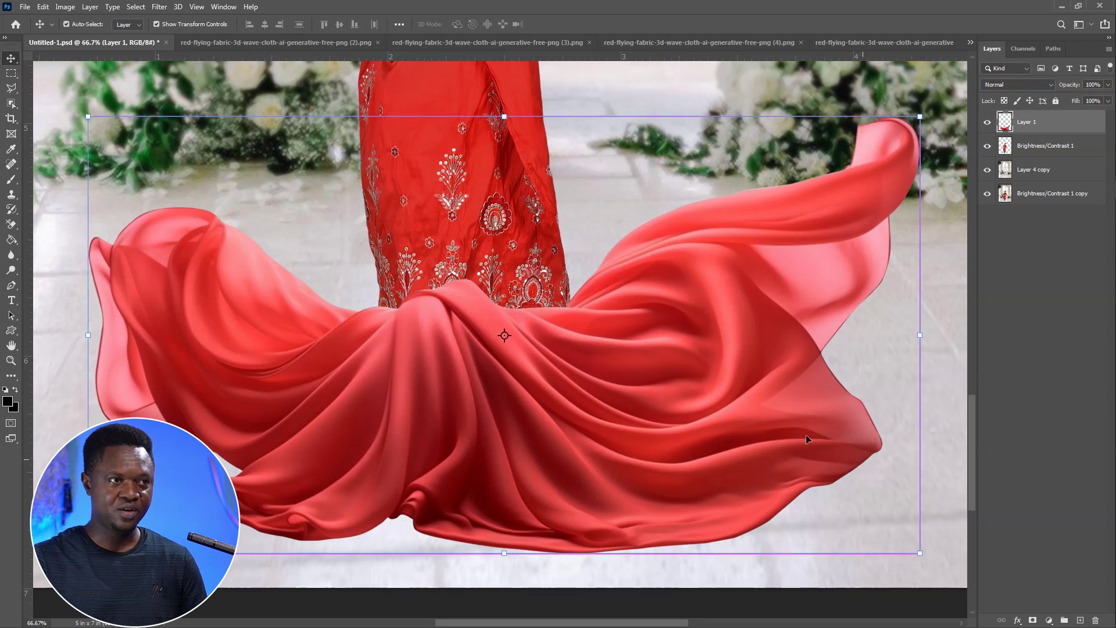
key("ctrl+b")
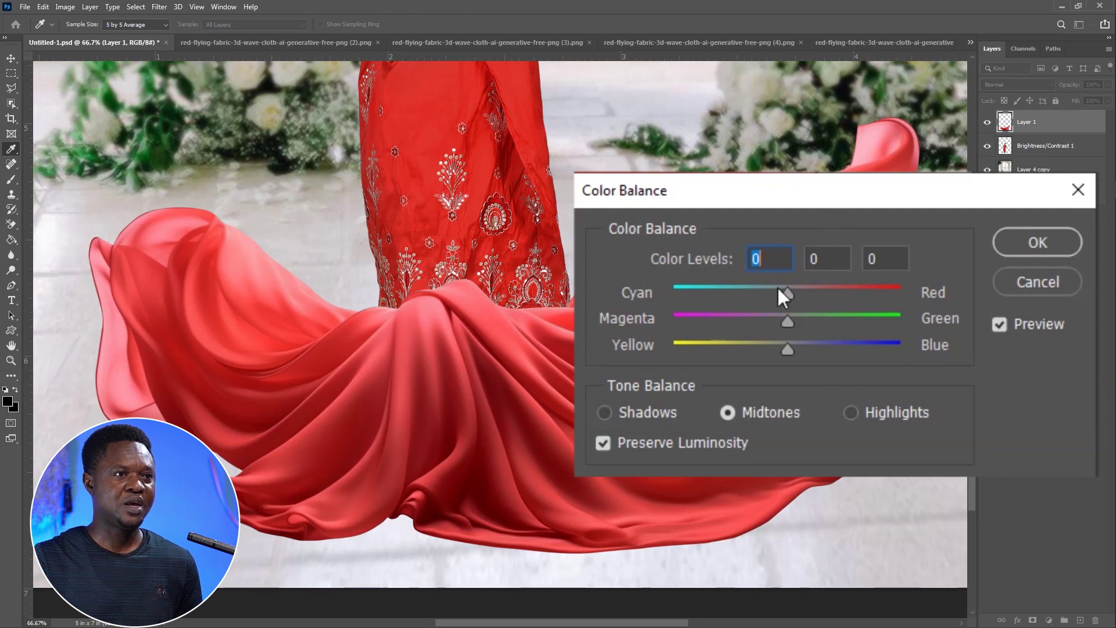
Apply Color Balance +100 red and -13 on the yellow–blue level to the first fabric
left_click_drag(789, 293, 896, 294)
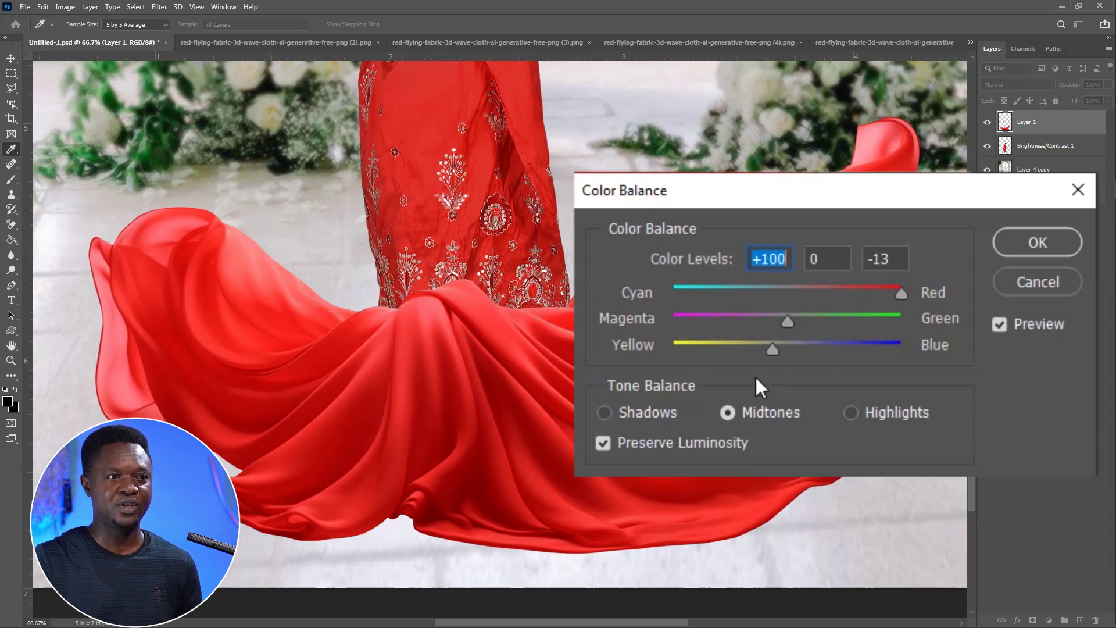
left_click(1037, 244)
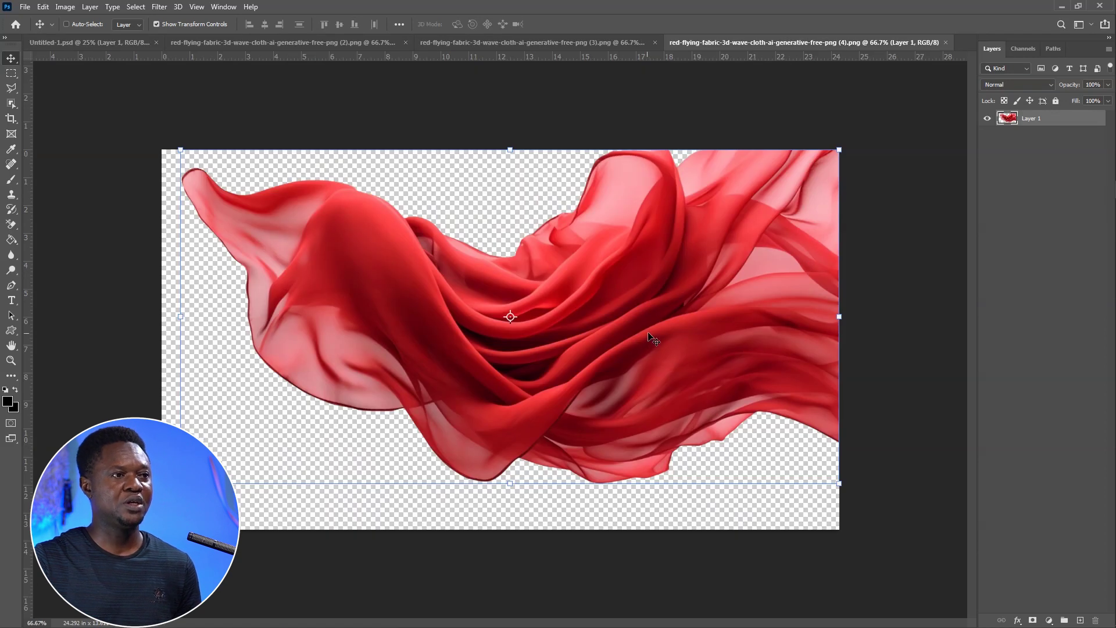
Place the fourth fabric at lower left as Layer 2, recoloured with Color Balance +100, 0, -13
left_click_drag(655, 337, 427, 528)
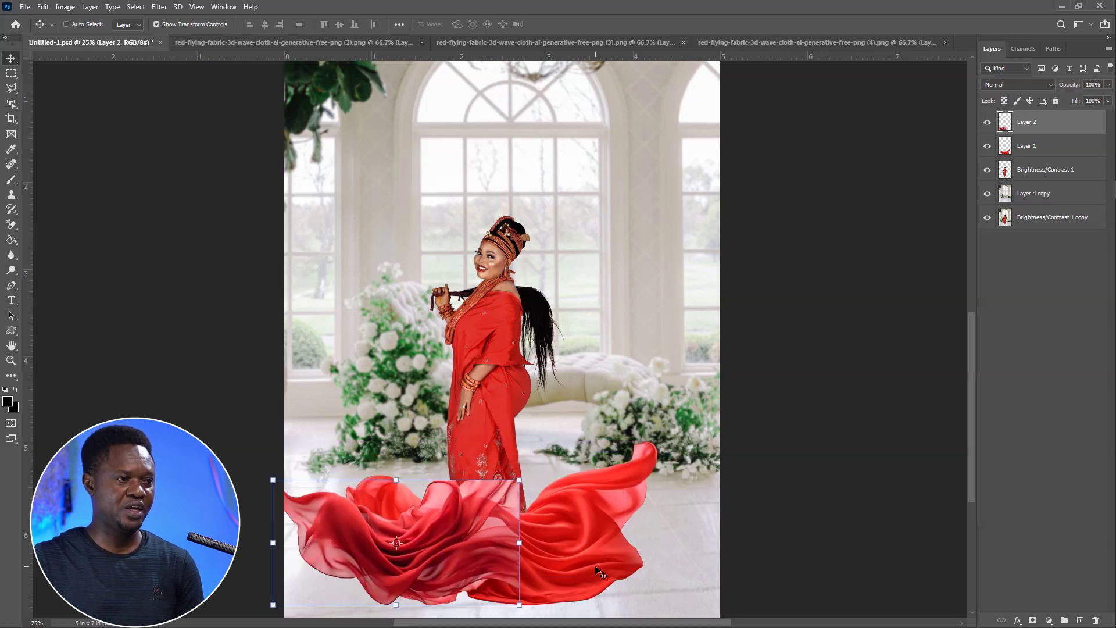
key("ctrl+b")
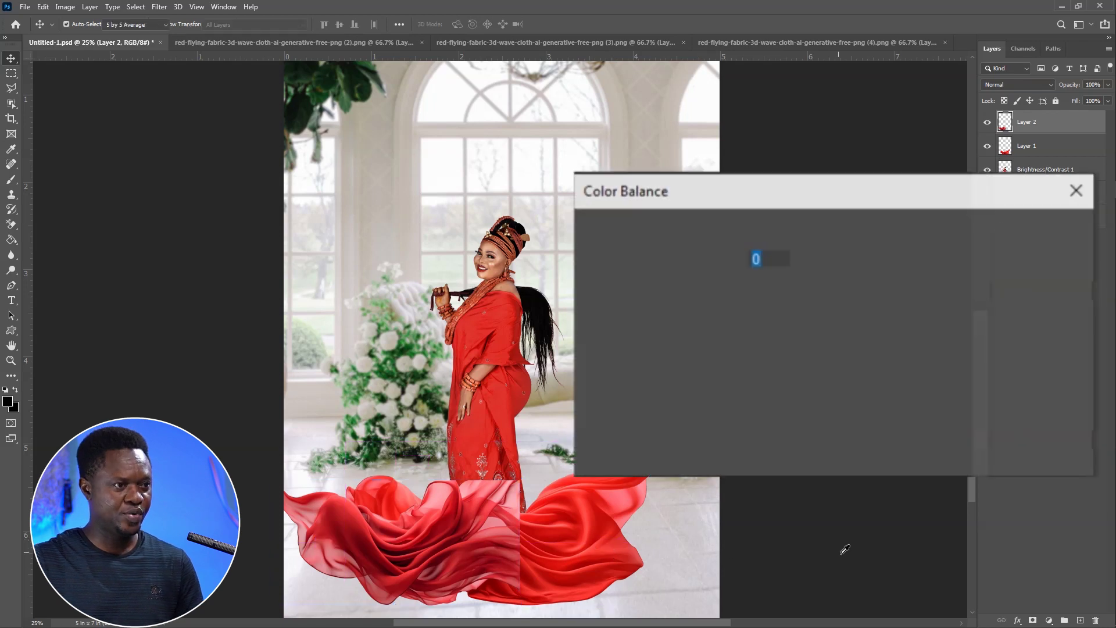
type("100")
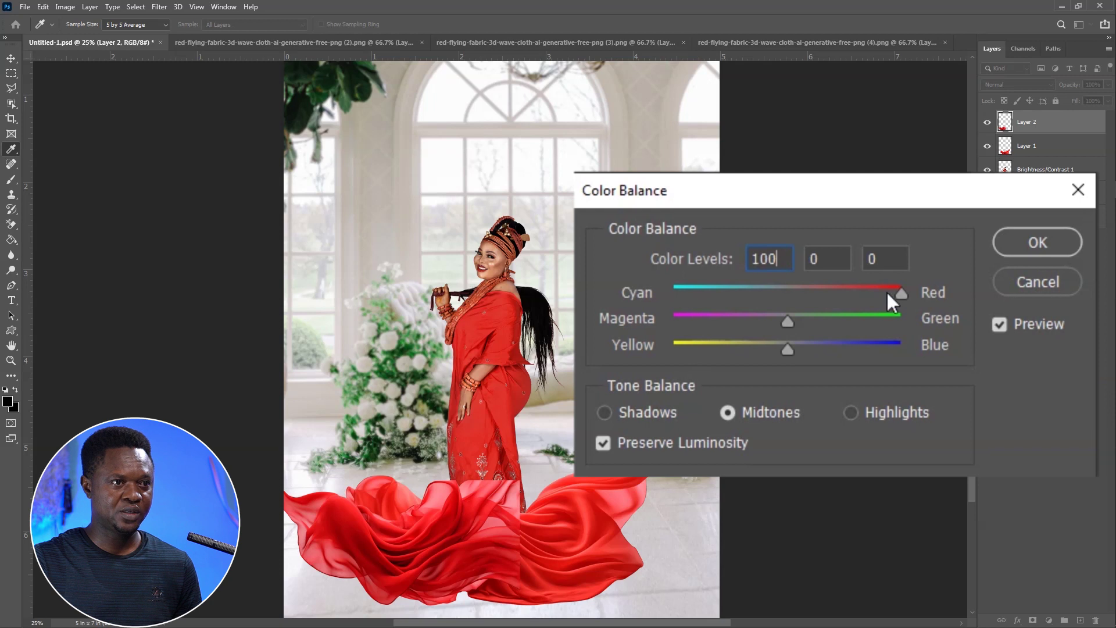
key("Tab")
key("Tab")
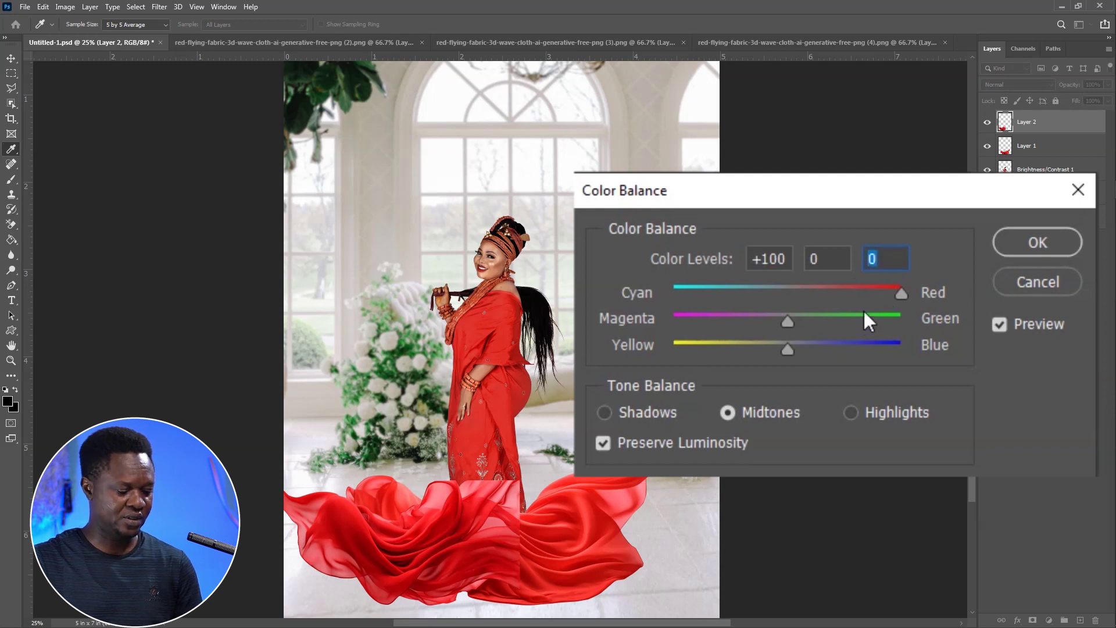
type("-")
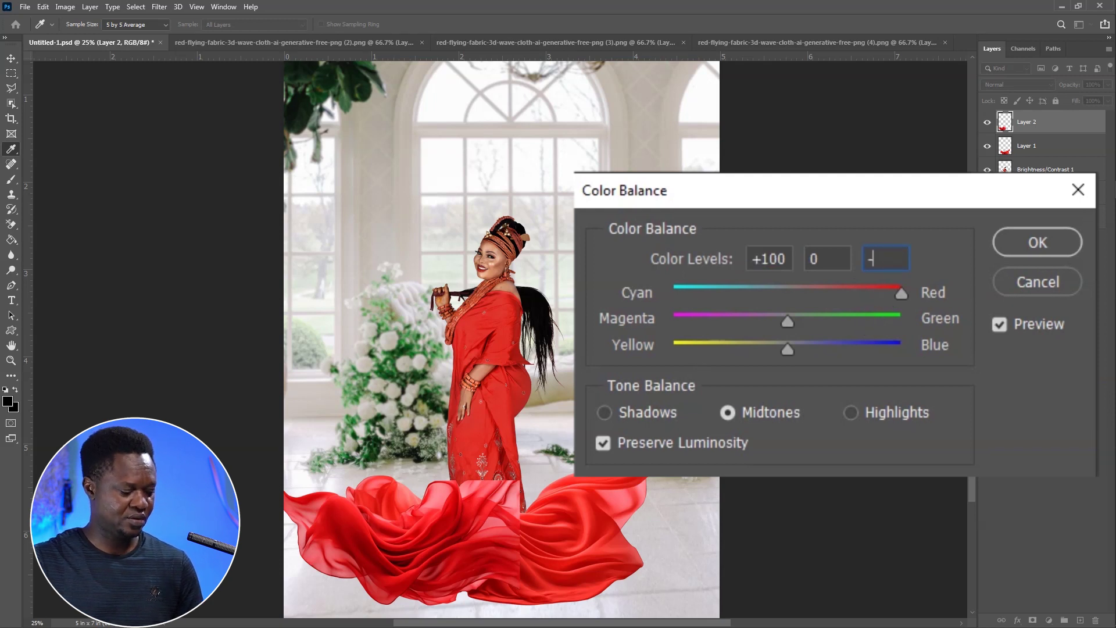
type("13")
key("Return")
key("v")
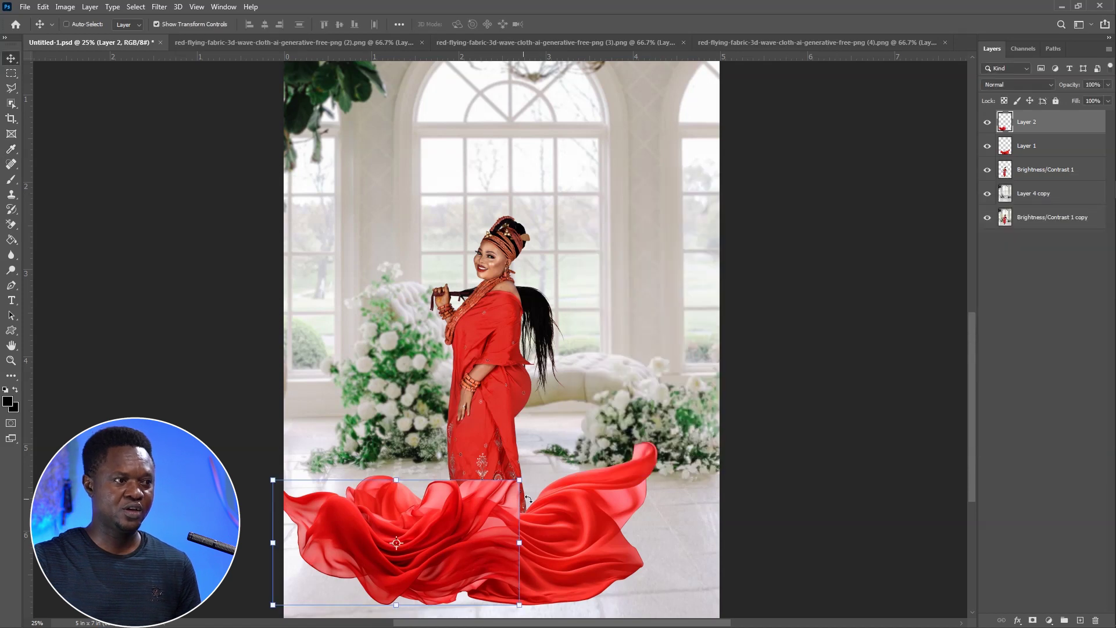
key("ctrl+plus")
key("ctrl+plus")
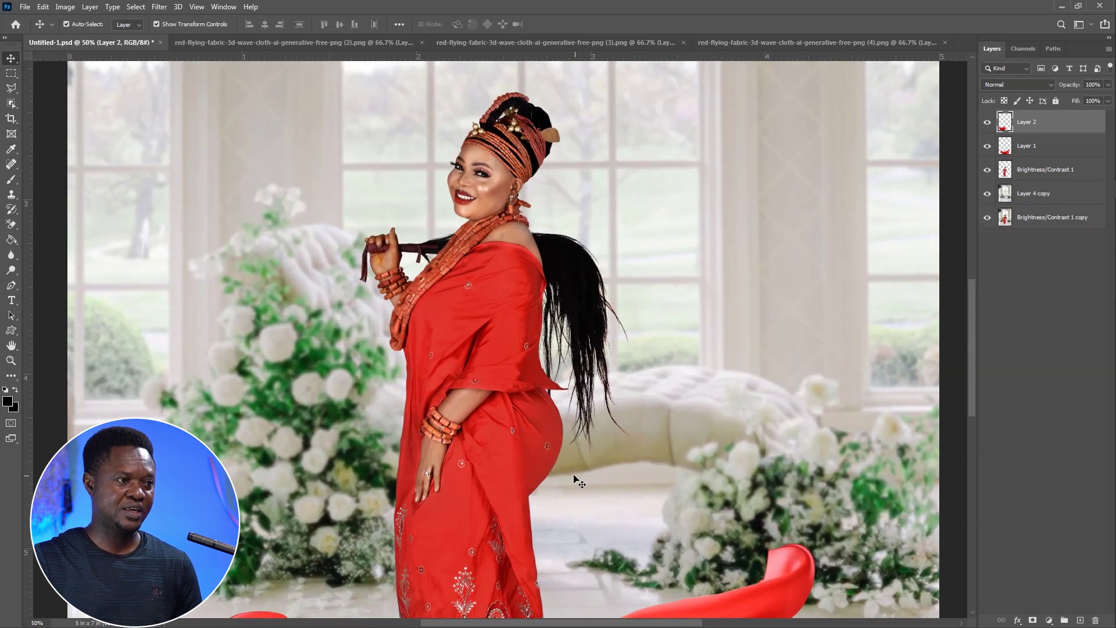
Zoom to 100% on the fabric overlapping the dress and choose the standard Eraser
left_click_drag(516, 542, 618, 236)
left_click_drag(639, 388, 614, 330)
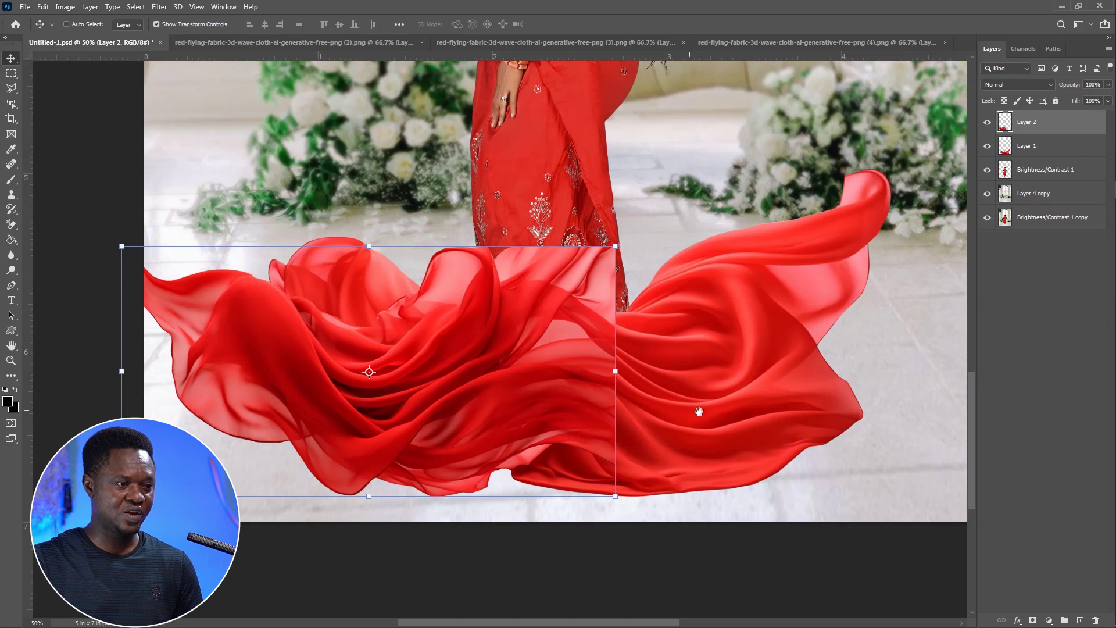
key("ctrl+plus")
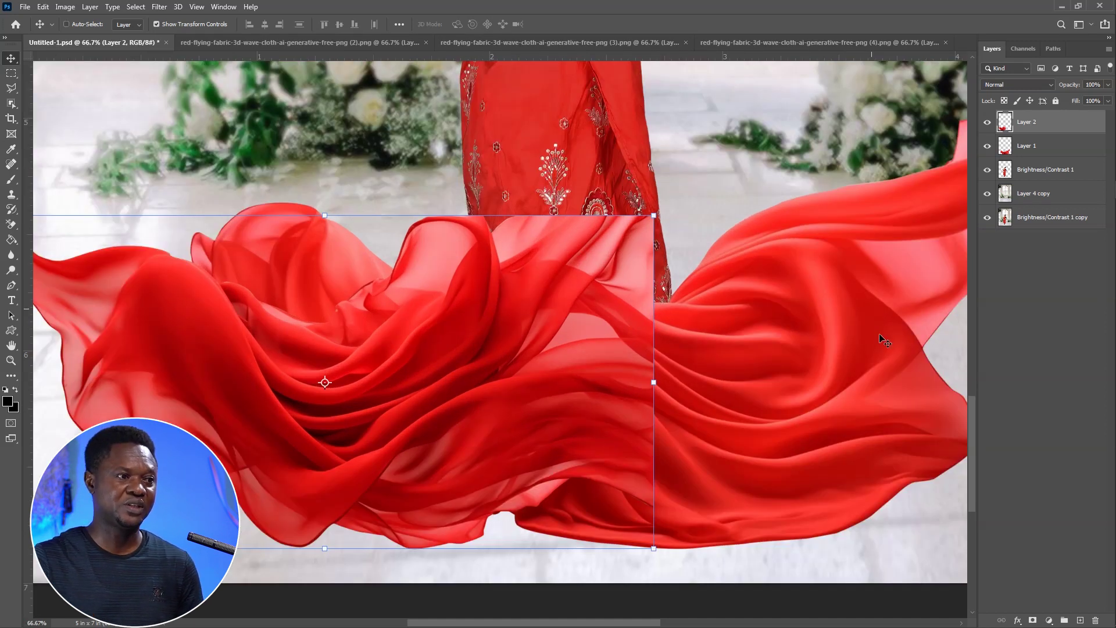
key("ctrl+plus")
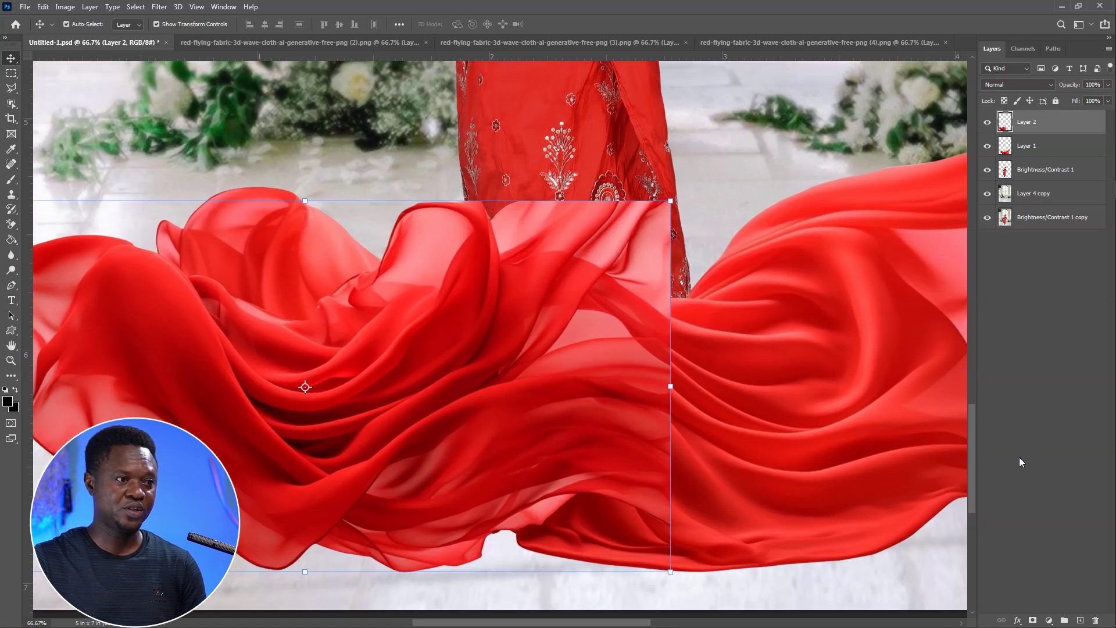
mouse_move(754, 426)
left_mouse_down()
mouse_move(677, 411)
mouse_move(686, 474)
left_mouse_up()
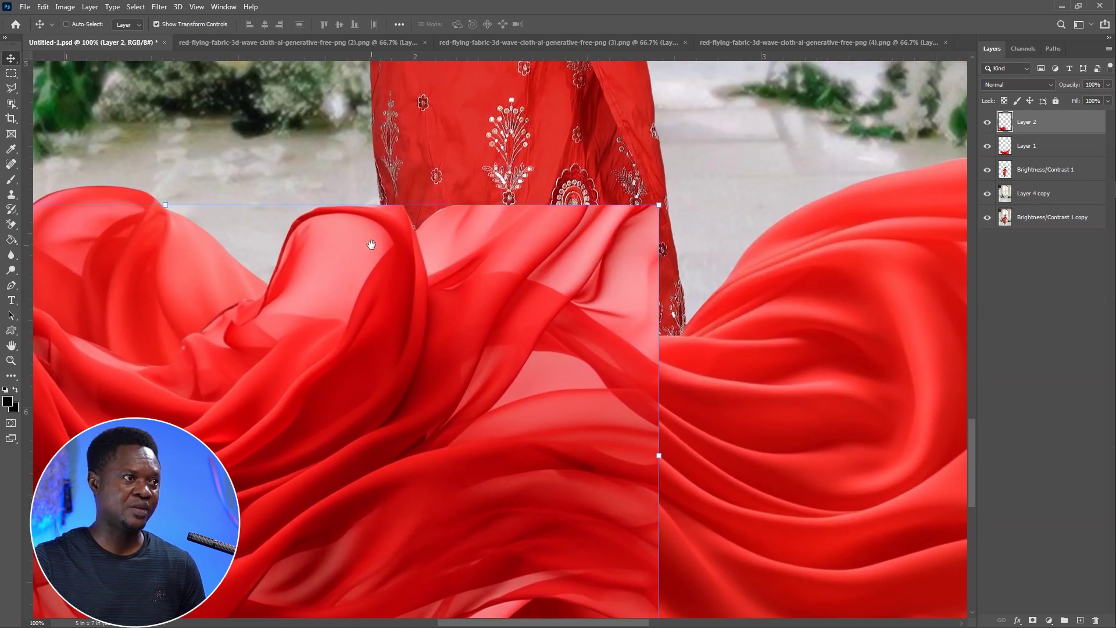
left_click(12, 224)
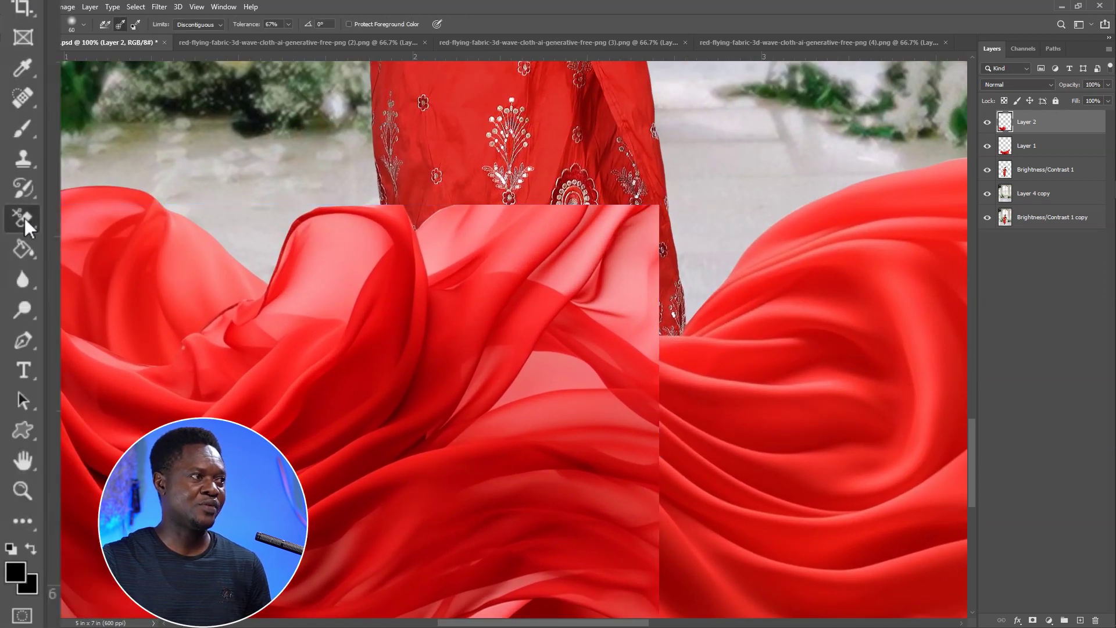
right_click(24, 218)
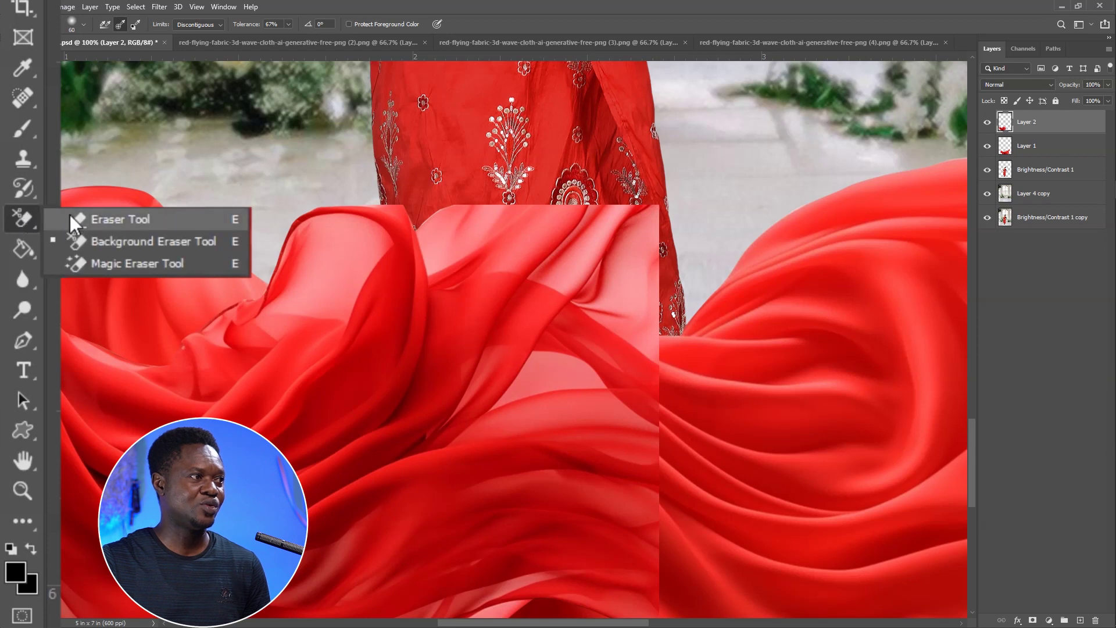
left_click(117, 220)
key("bracketright")
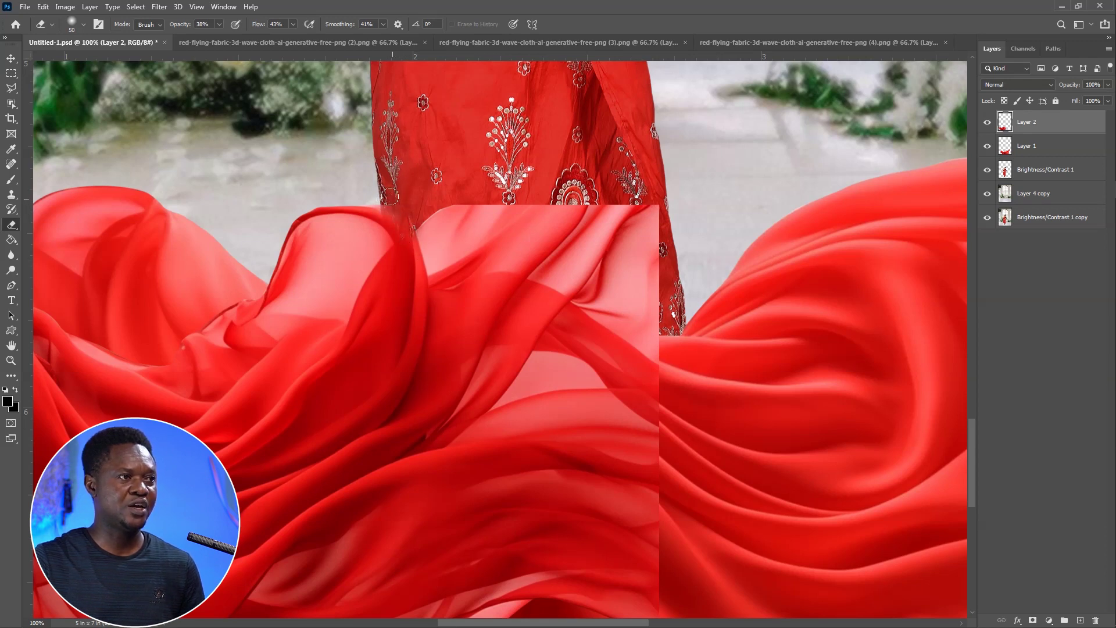
Erase Layer 2 fabric over the embroidered hem and the vertical seam at 76% opacity
left_click_drag(415, 241, 410, 263)
key("bracketright")
key("bracketright")
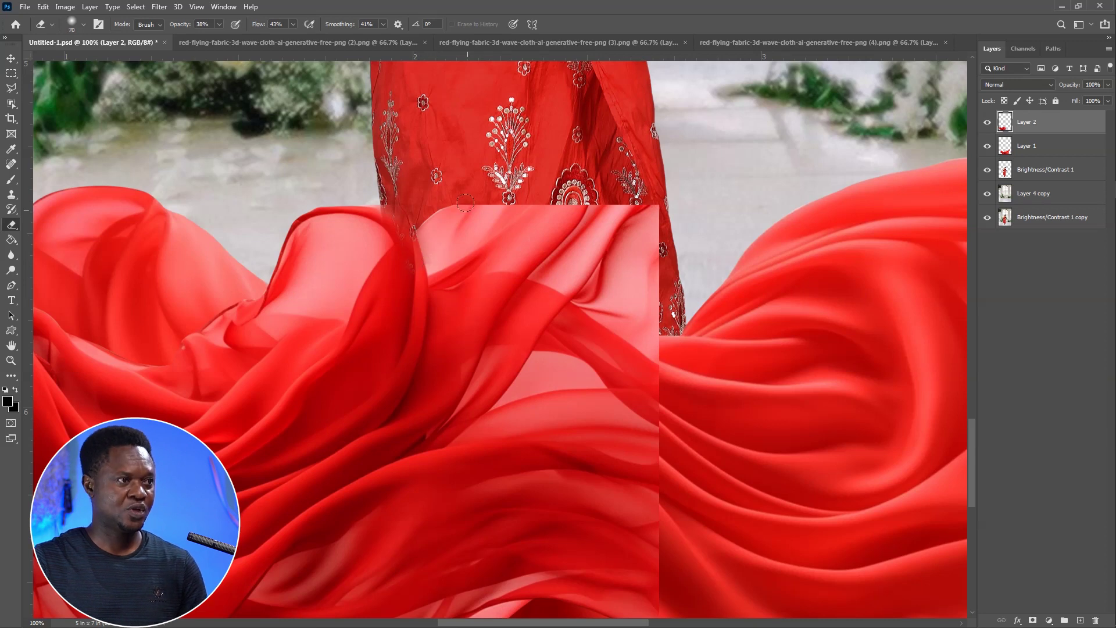
mouse_move(419, 195)
left_mouse_down()
mouse_move(420, 219)
mouse_move(435, 202)
mouse_move(401, 239)
mouse_move(463, 199)
mouse_move(492, 197)
mouse_move(465, 194)
mouse_move(412, 252)
mouse_move(440, 224)
mouse_move(547, 191)
left_mouse_up()
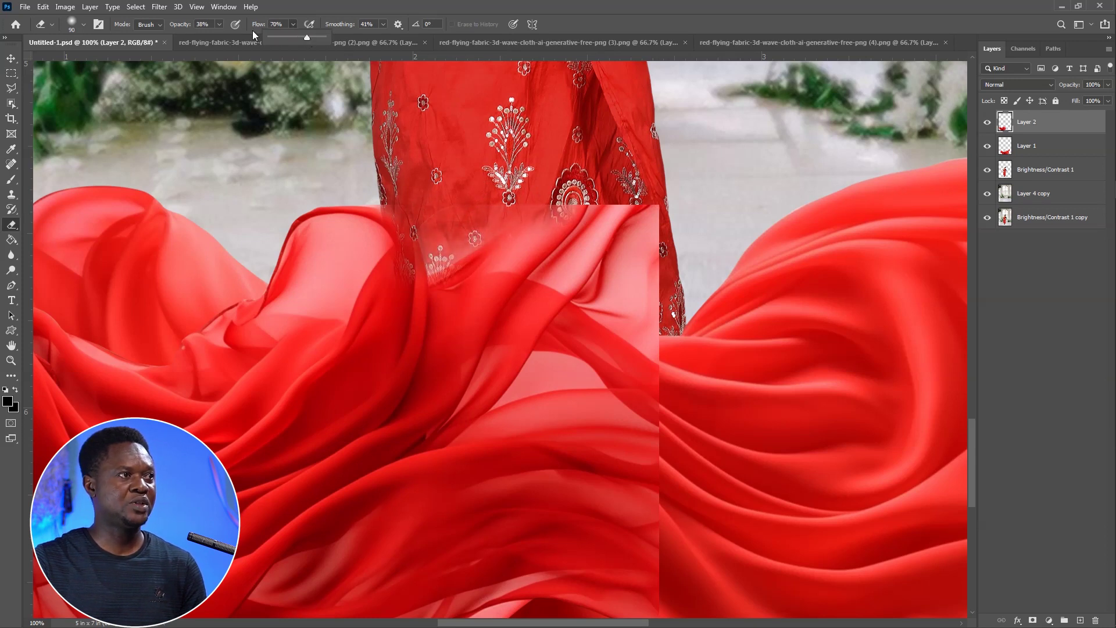
left_click(219, 24)
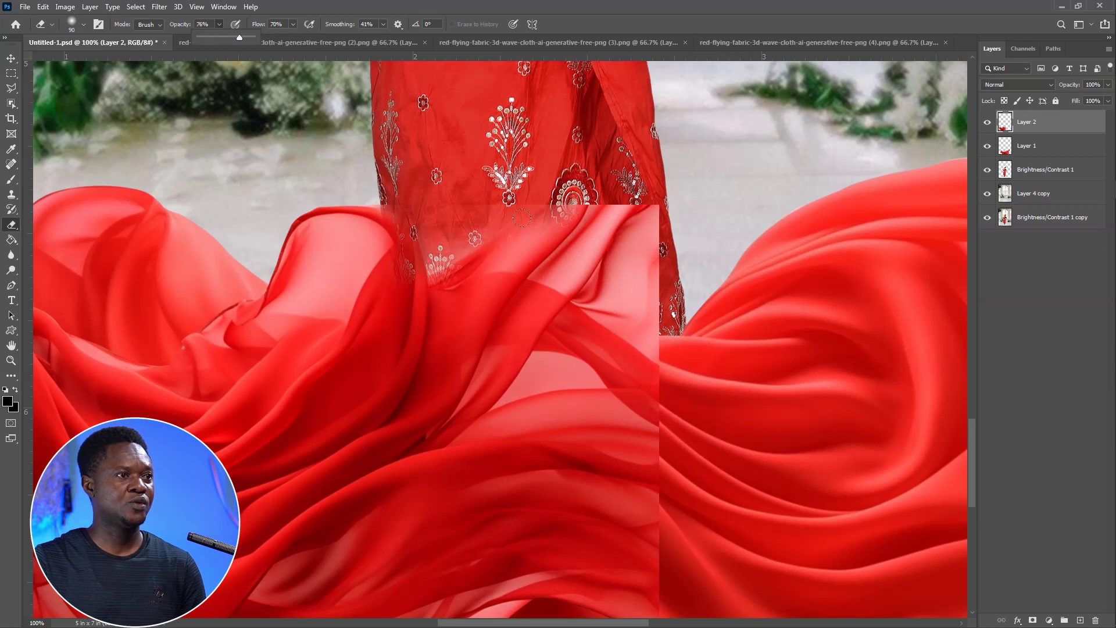
mouse_move(494, 205)
left_mouse_down()
mouse_move(457, 213)
mouse_move(494, 212)
mouse_move(478, 260)
mouse_move(543, 240)
mouse_move(607, 195)
mouse_move(639, 227)
mouse_move(634, 301)
mouse_move(642, 268)
left_mouse_up()
mouse_move(640, 314)
left_mouse_down()
mouse_move(581, 244)
mouse_move(523, 273)
mouse_move(448, 268)
mouse_move(639, 335)
left_mouse_up()
scroll(642, 336, "down", 4)
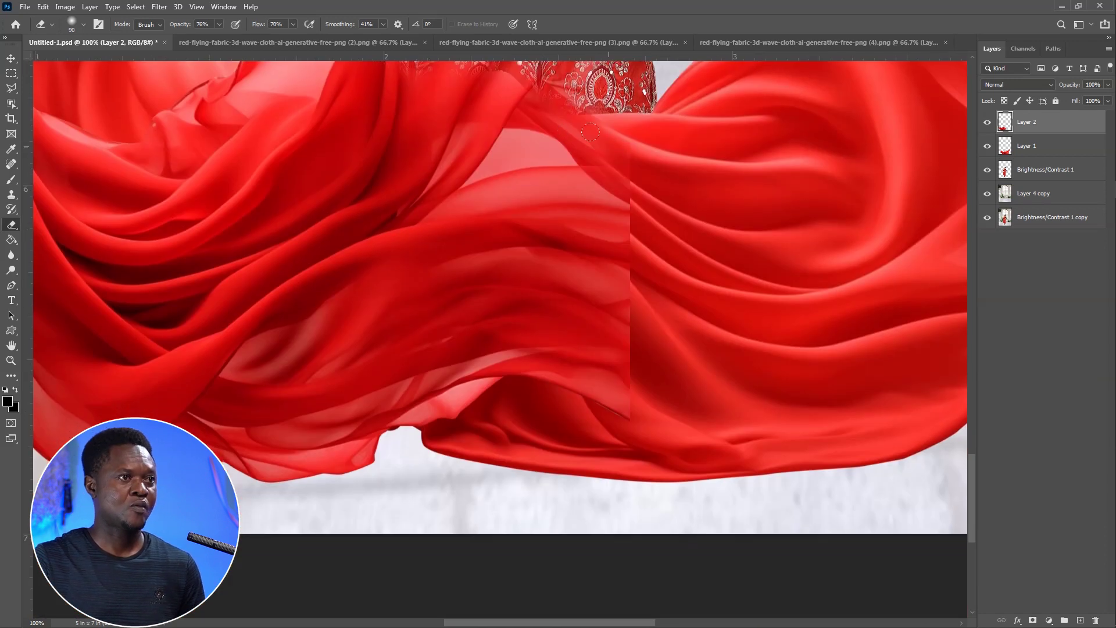
mouse_move(608, 193)
left_mouse_down()
mouse_move(647, 254)
mouse_move(605, 237)
mouse_move(636, 299)
mouse_move(589, 317)
mouse_move(600, 316)
mouse_move(616, 388)
left_mouse_up()
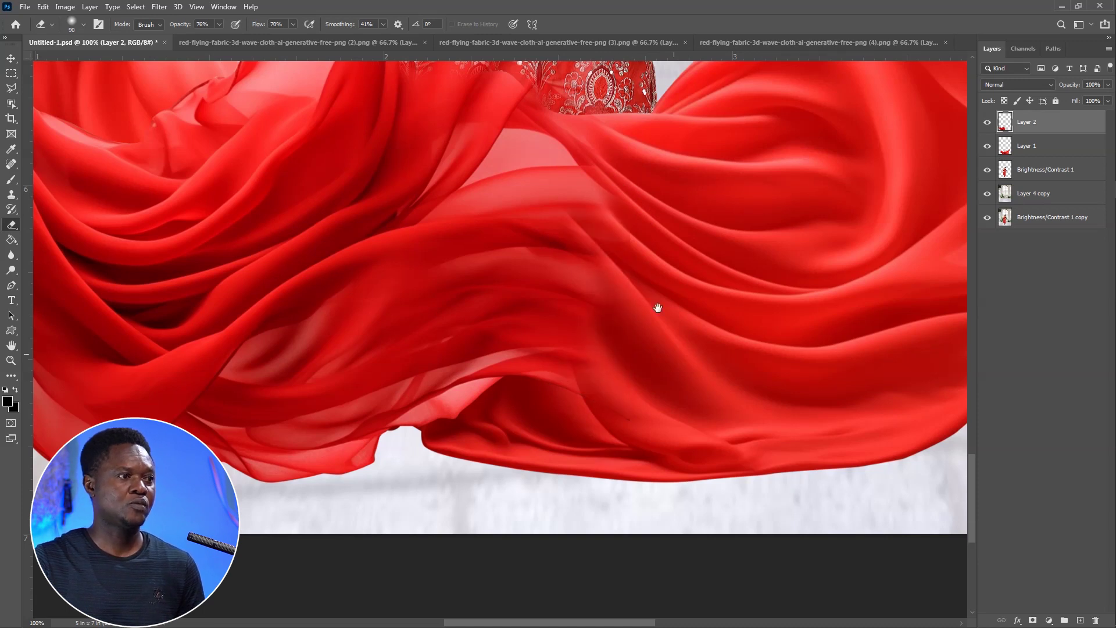
scroll(655, 304, "up", 4)
mouse_move(517, 305)
left_mouse_down()
mouse_move(500, 273)
mouse_move(538, 314)
mouse_move(466, 282)
left_mouse_up()
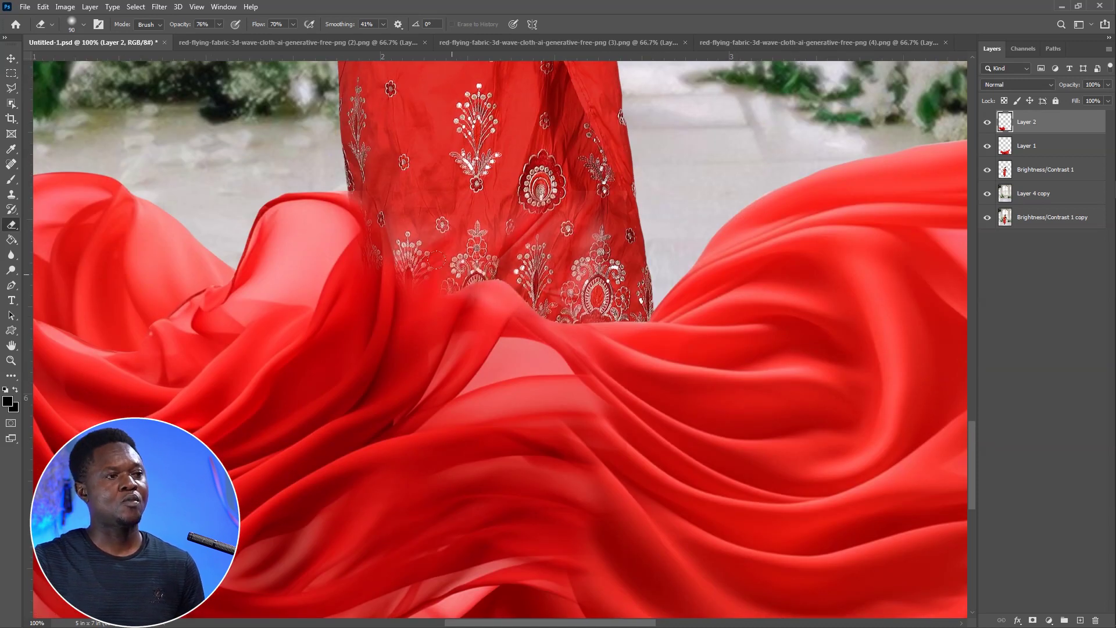
left_click_drag(627, 347, 501, 314)
Erase the Layer 1 fabric still covering the dress hem
key("ctrl+minus")
key("ctrl+minus")
key("ctrl+minus")
key("ctrl+minus")
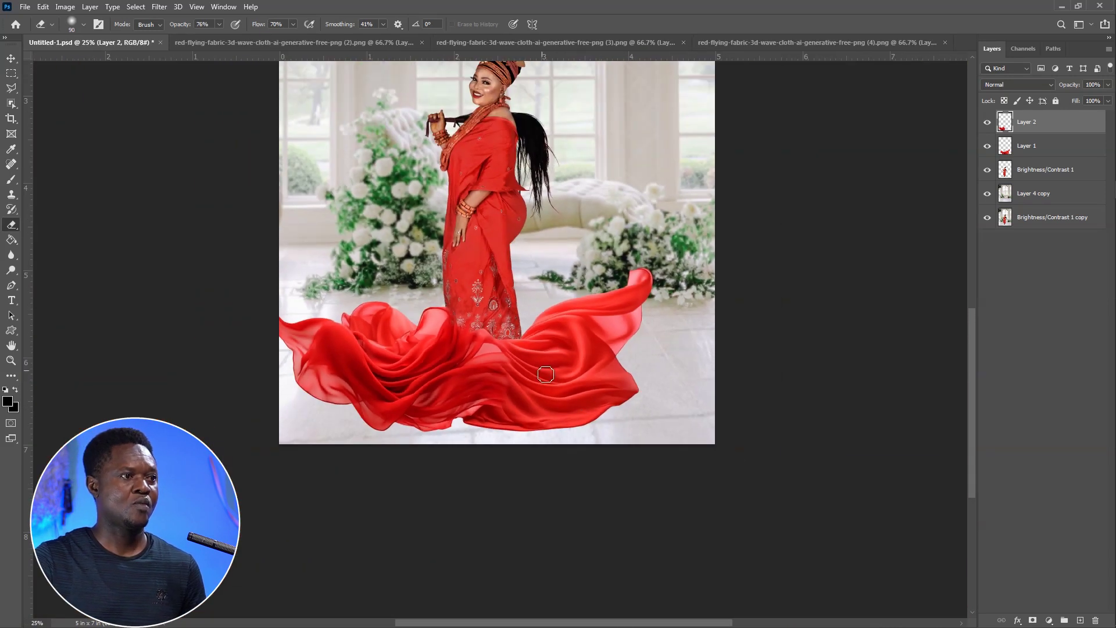
key("ctrl+plus")
key("ctrl+plus")
key("ctrl+plus")
scroll(523, 365, "up", 1)
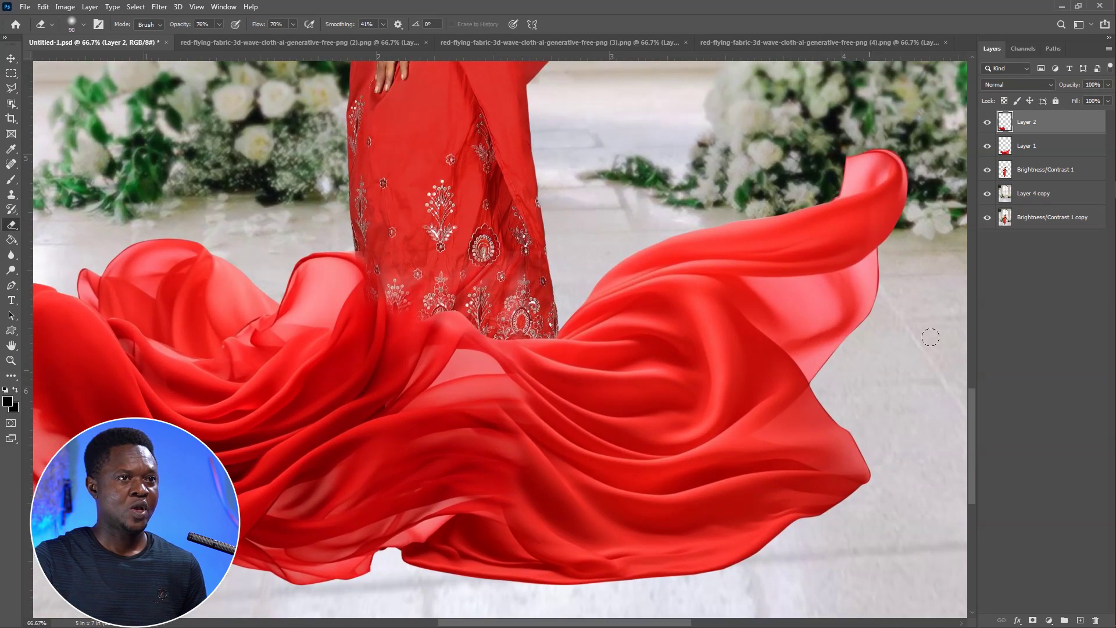
left_click(1026, 146)
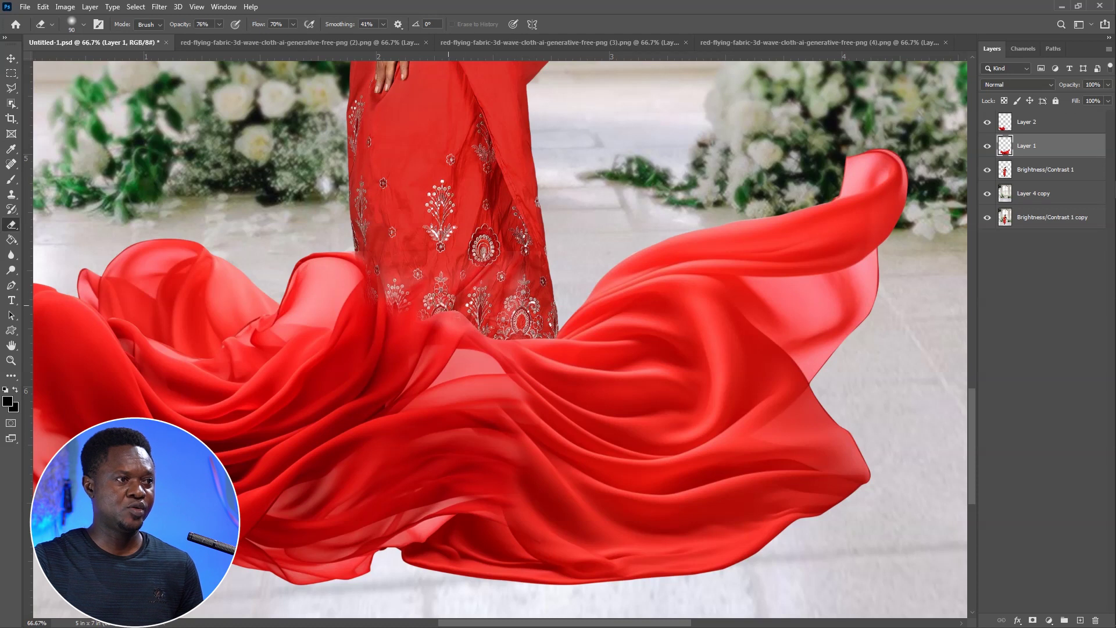
mouse_move(463, 308)
left_mouse_down()
mouse_move(485, 332)
mouse_move(490, 319)
left_mouse_up()
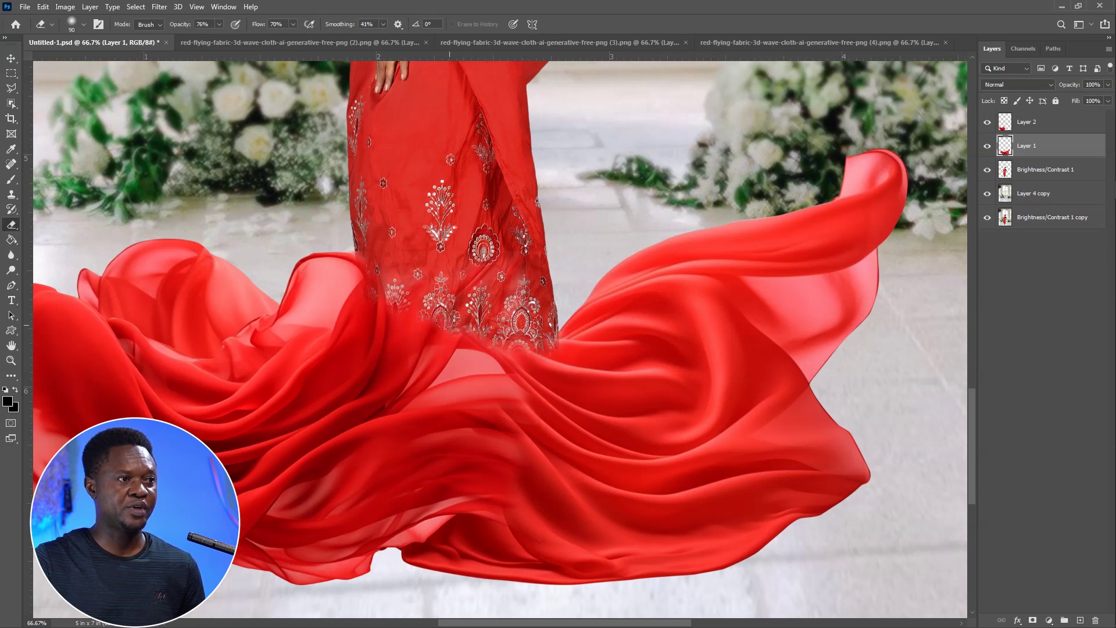
scroll(505, 336, "down", 4)
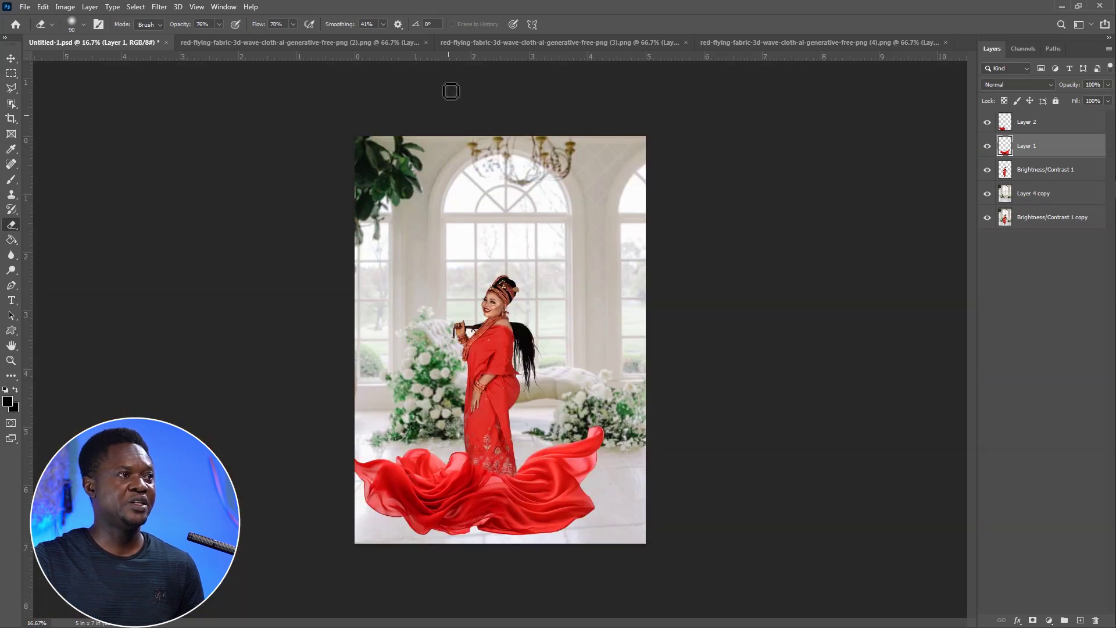
Close the (4).png document and drag the (3).png fabric into the composite
left_click(766, 44)
key("ctrl+w")
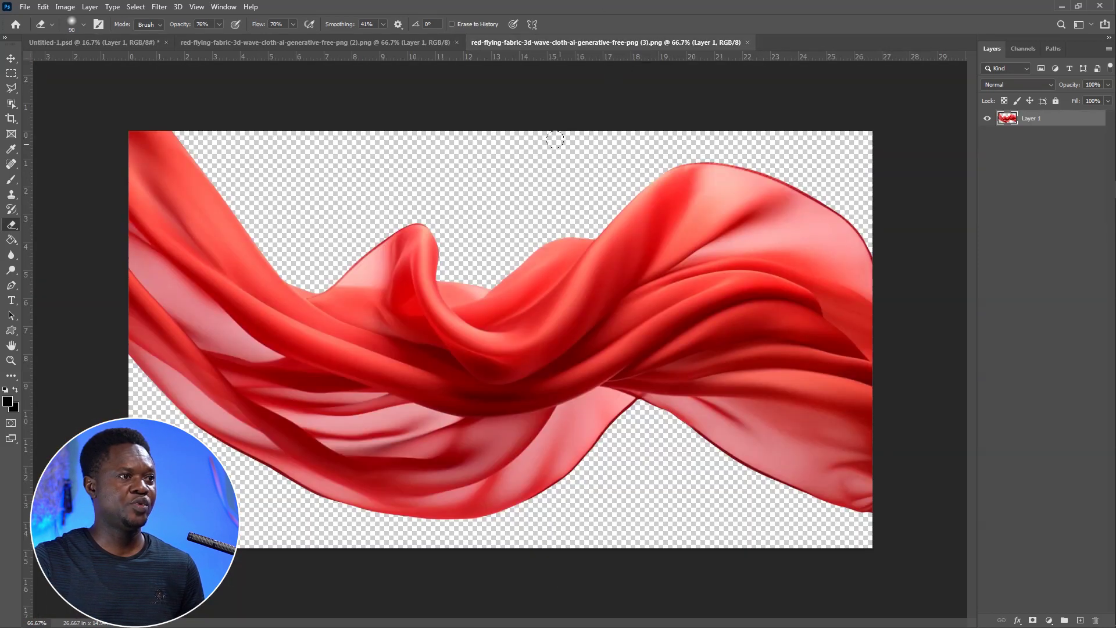
scroll(519, 323, "down", 1)
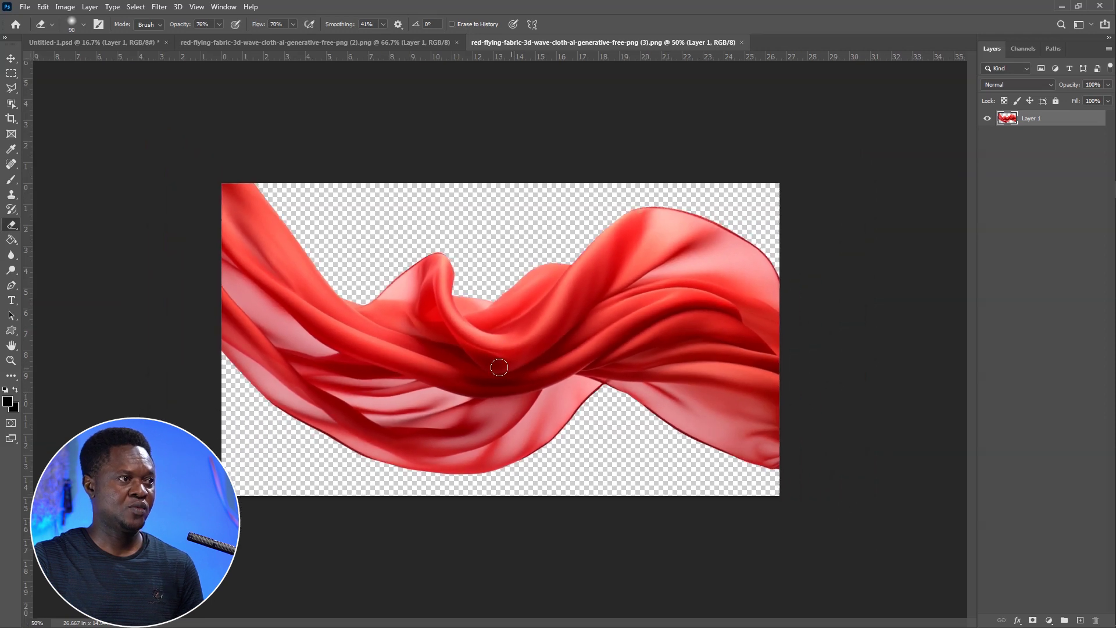
left_click(10, 59)
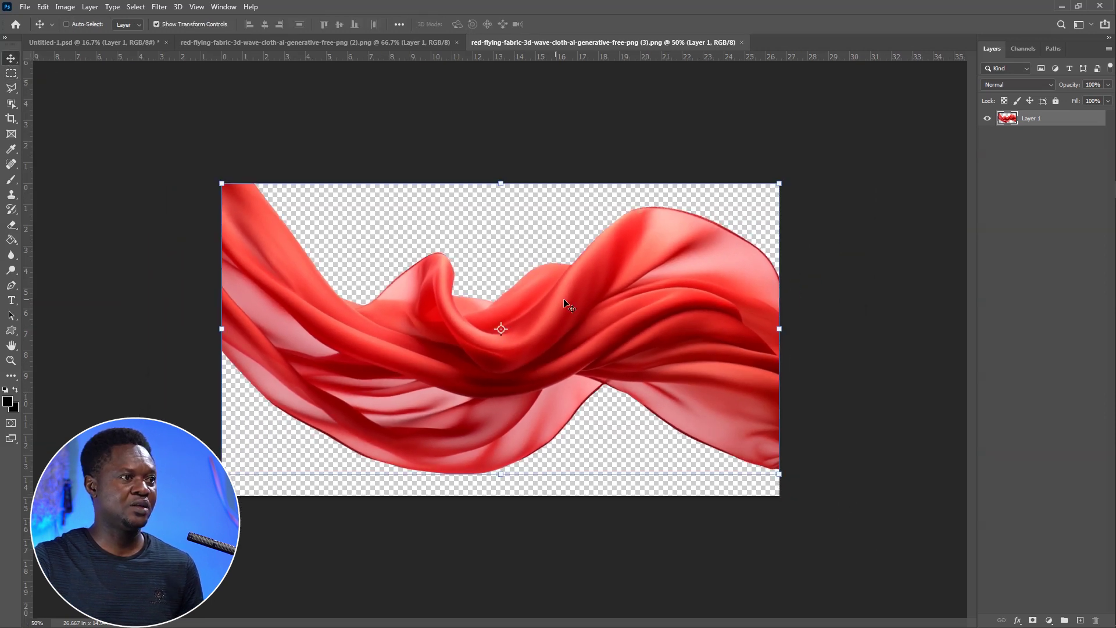
left_click_drag(591, 310, 129, 42)
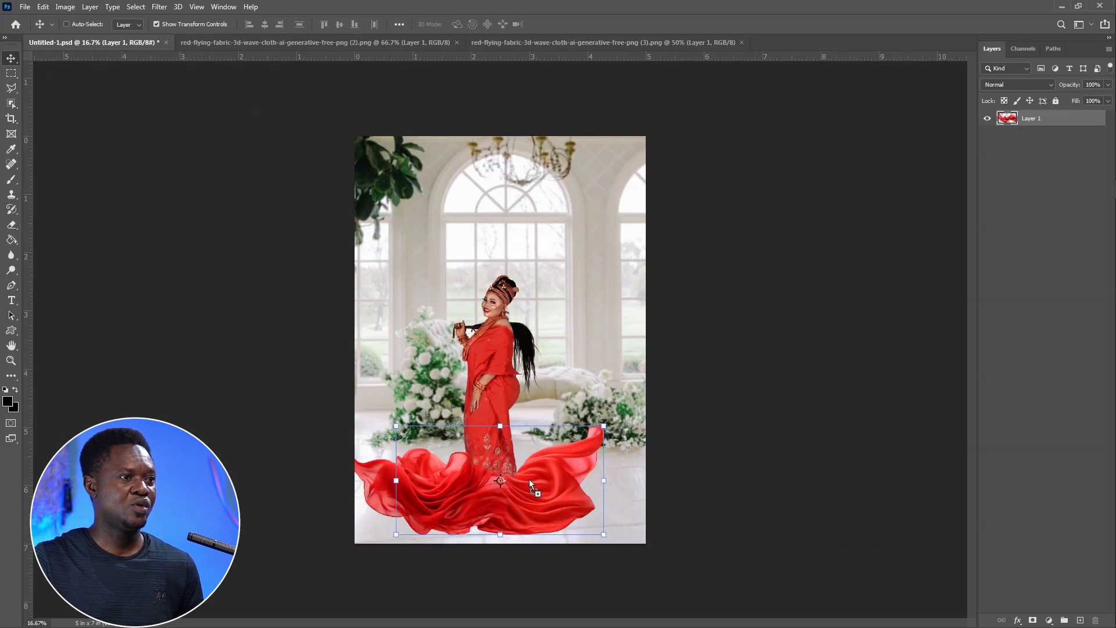
Rotate the new fabric to about 121° and enlarge it to 168% up the right side
left_click_drag(529, 479, 572, 466)
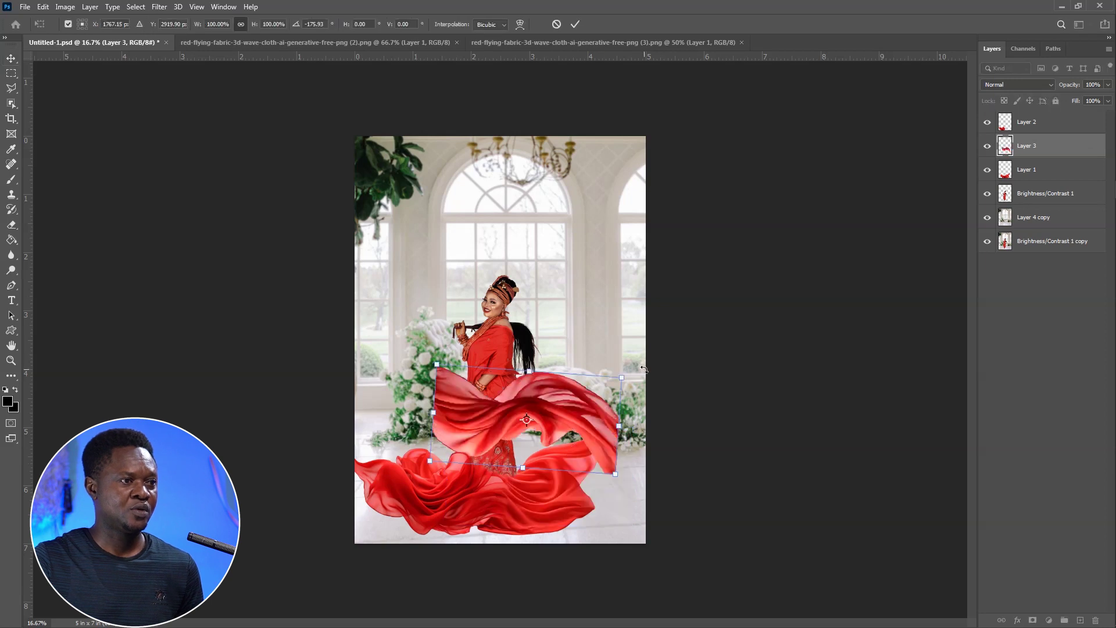
left_click_drag(633, 369, 558, 215)
left_click_drag(567, 331, 597, 316)
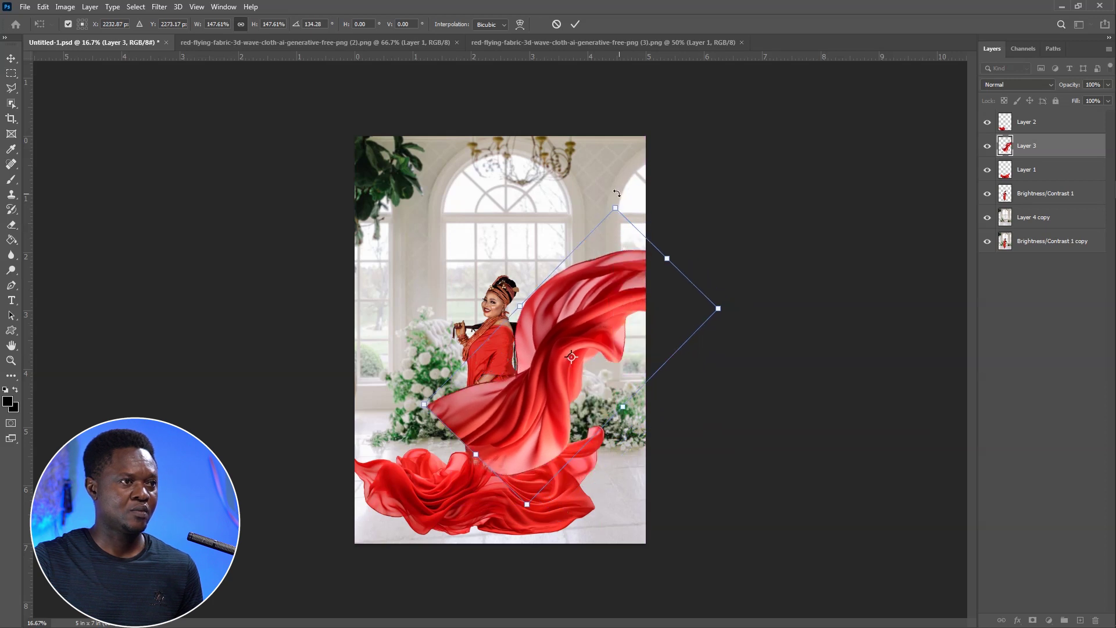
left_click_drag(616, 193, 581, 175)
left_click_drag(597, 326, 585, 325)
left_click_drag(688, 276, 715, 252)
left_click_drag(624, 311, 629, 315)
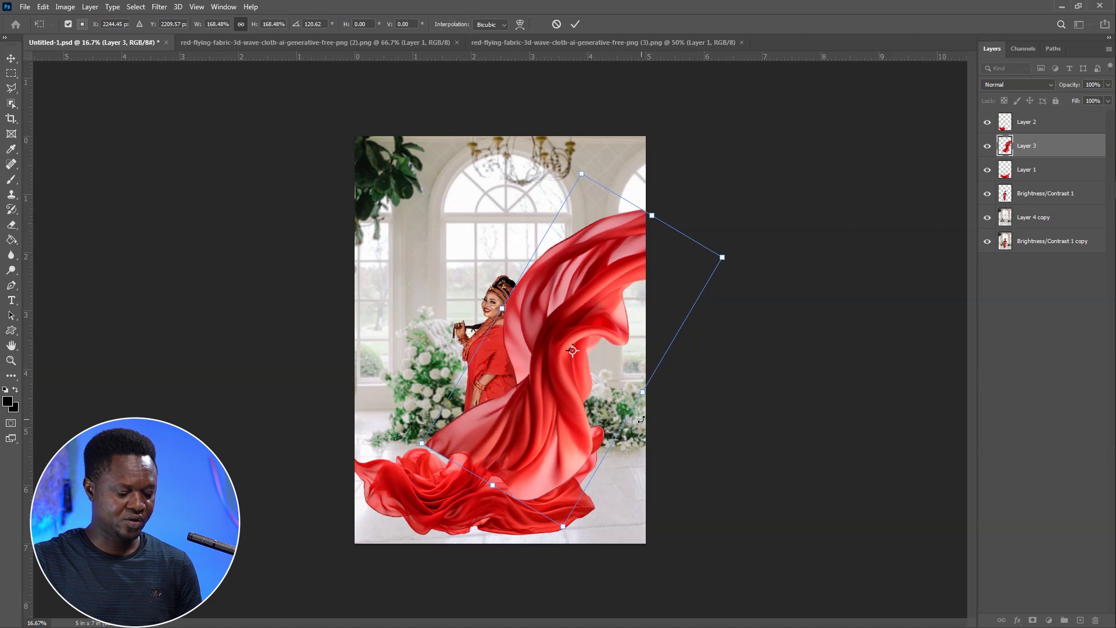
key("Return")
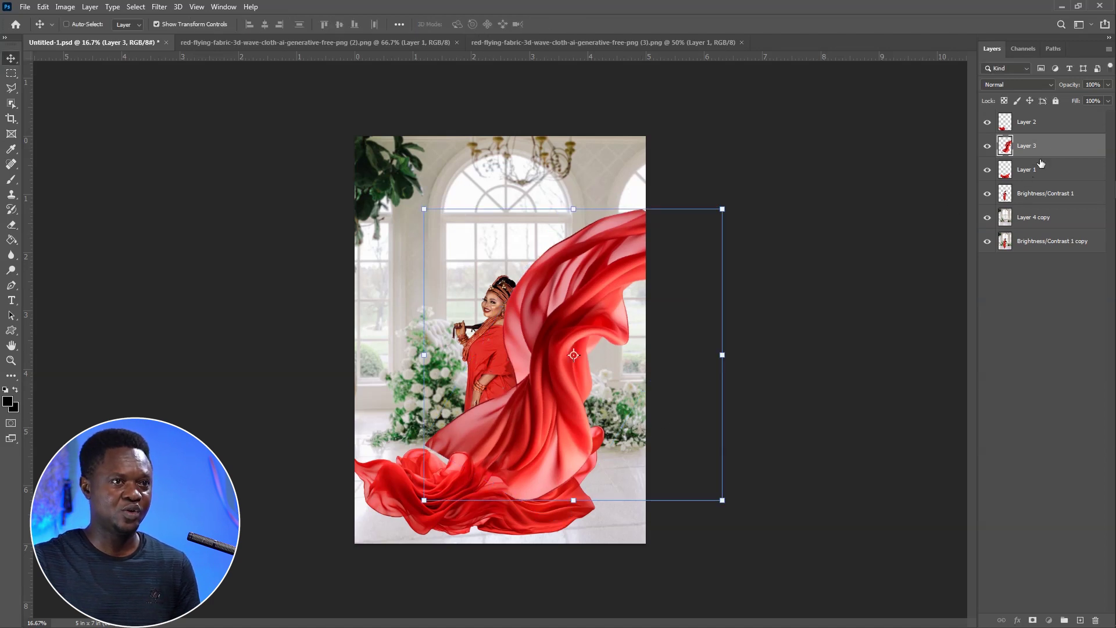
Move Layer 3 below Brightness/Contrast 1 so the fabric sits behind the woman
left_click_drag(1050, 148, 1027, 209)
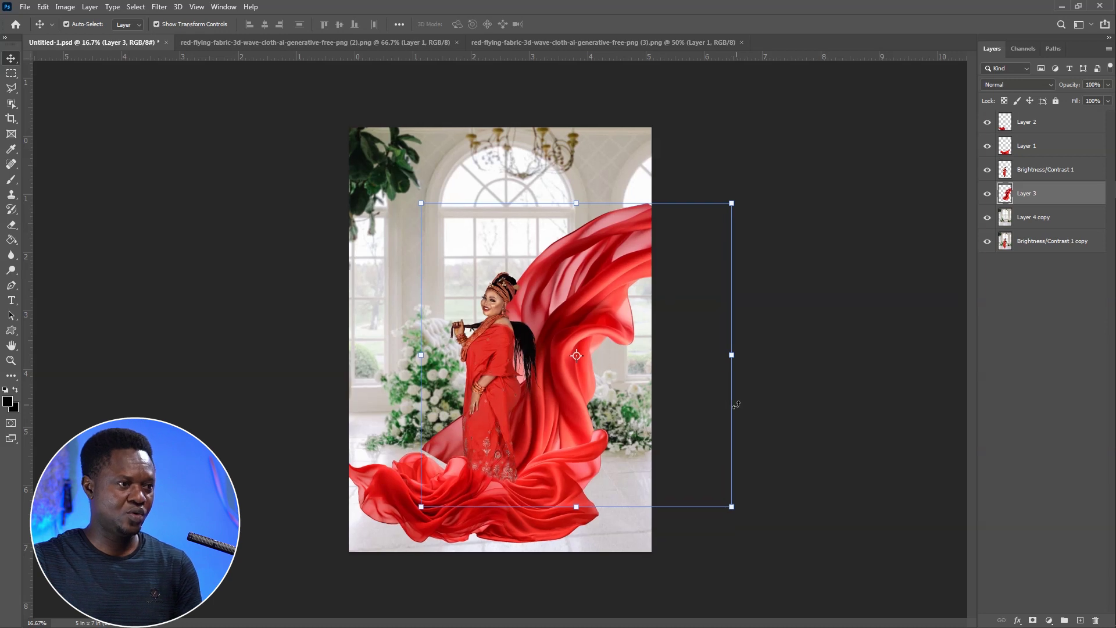
key("ctrl+plus")
left_click_drag(612, 467, 602, 328)
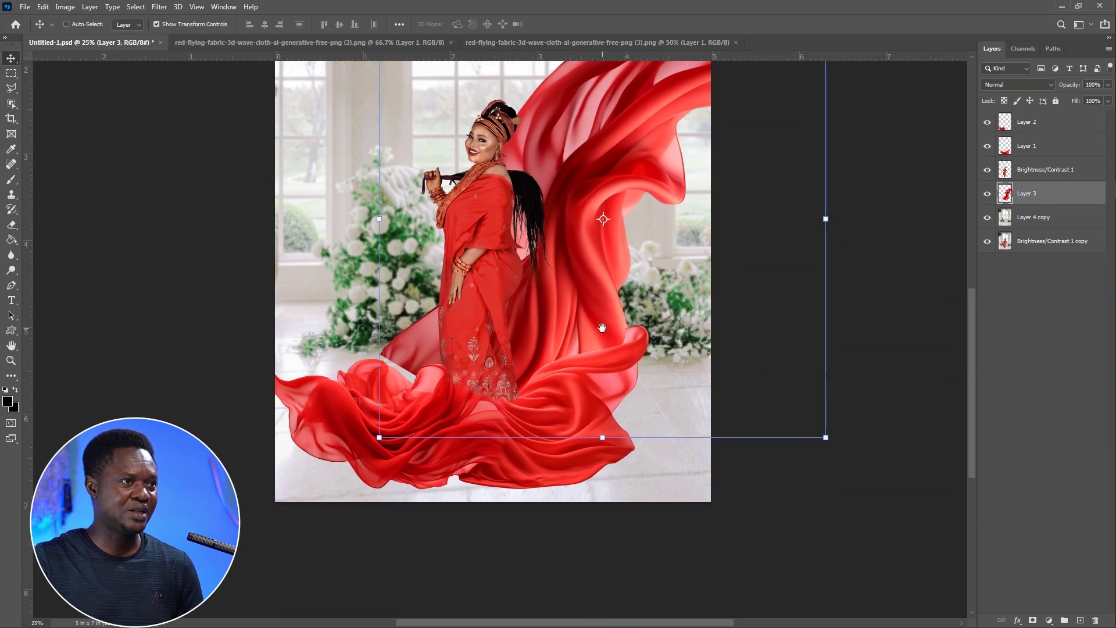
left_click_drag(624, 268, 588, 378)
scroll(750, 381, "down", 1)
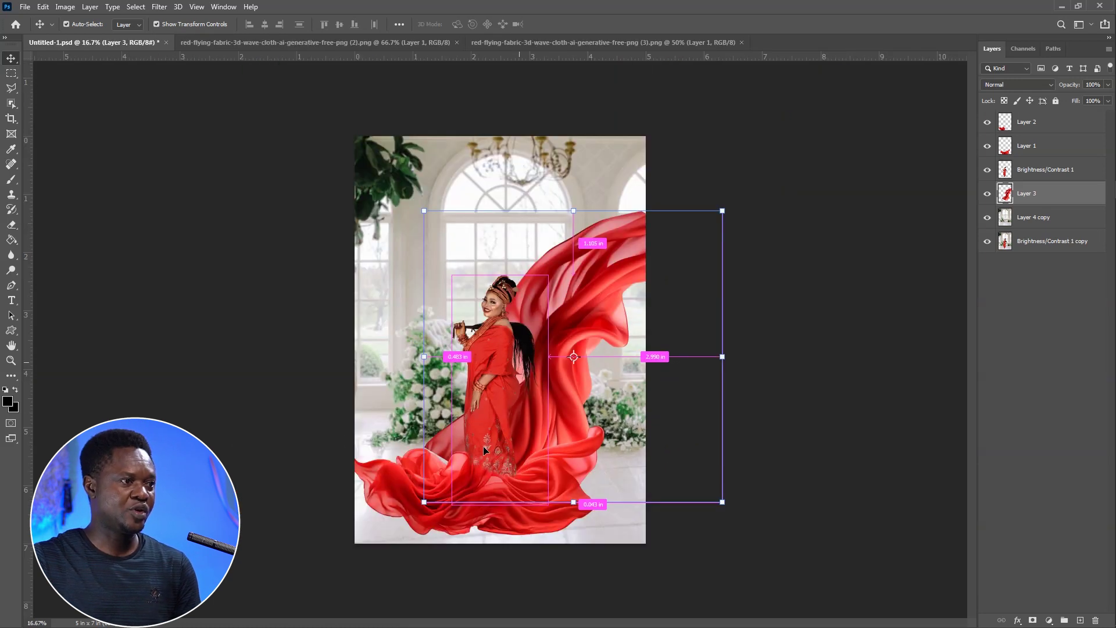
scroll(455, 438, "up", 4)
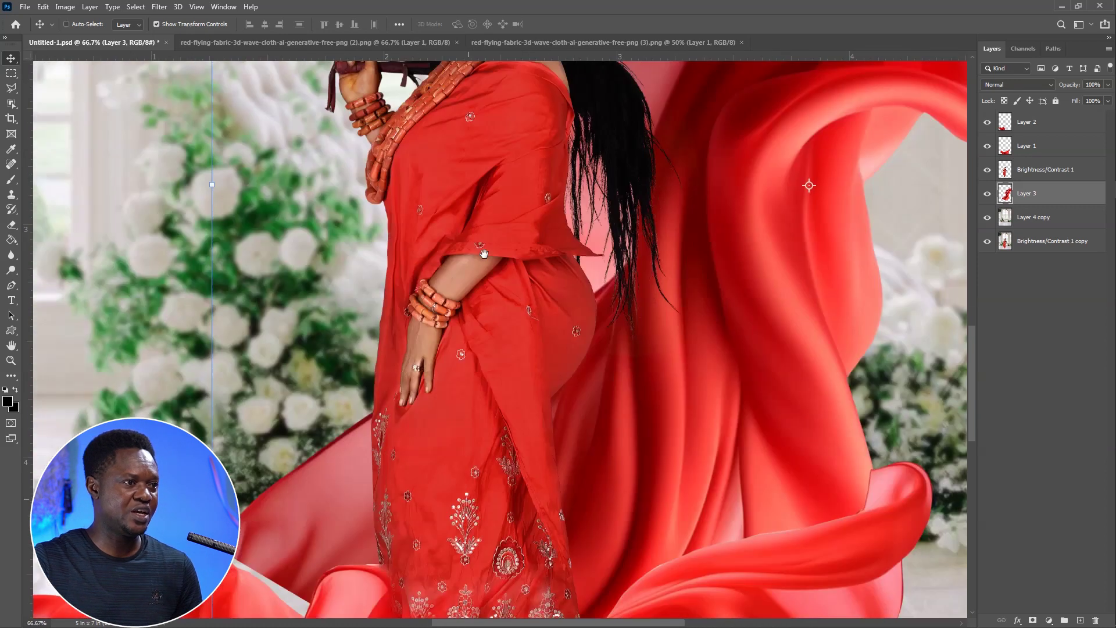
left_click_drag(447, 427, 480, 318)
mouse_move(372, 386)
left_mouse_down()
mouse_move(374, 375)
mouse_move(368, 382)
left_mouse_up()
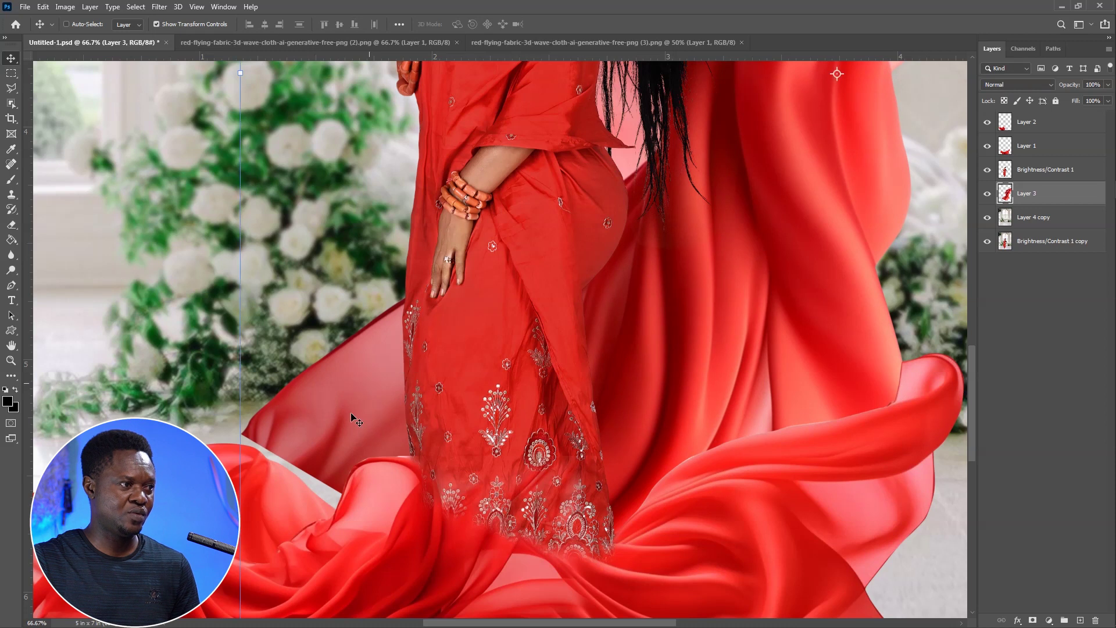
Erase the rising fabric's hard lower-left edge with a 250 px Eraser
left_click(12, 225)
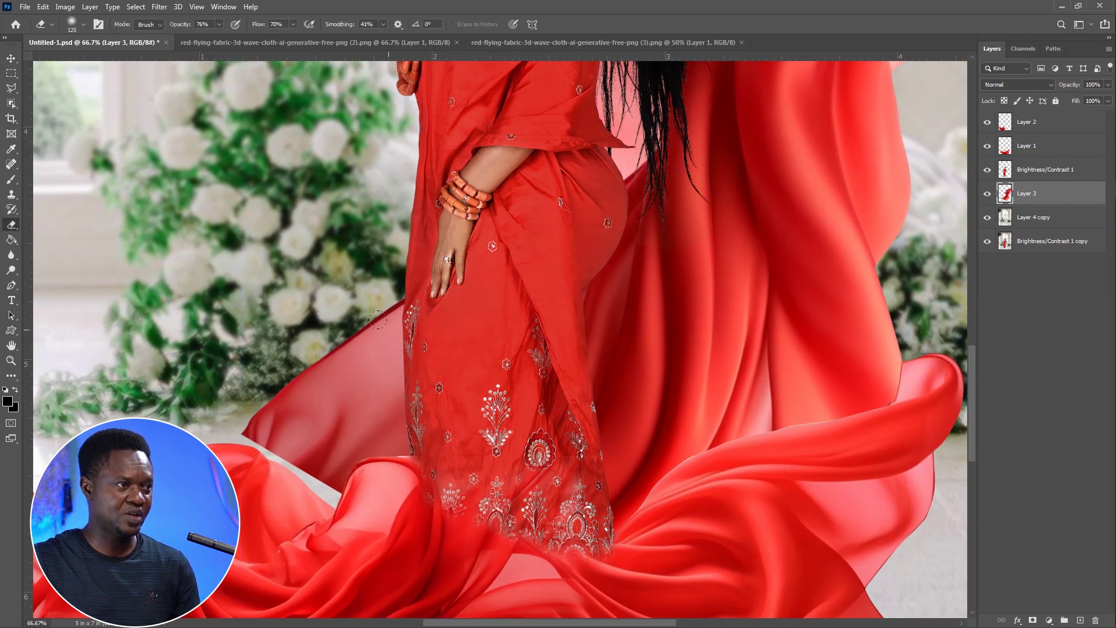
key("bracketright")
mouse_move(358, 285)
left_mouse_down()
mouse_move(329, 348)
mouse_move(281, 381)
mouse_move(245, 363)
mouse_move(224, 386)
mouse_move(273, 450)
mouse_move(302, 459)
mouse_move(279, 424)
mouse_move(259, 430)
mouse_move(343, 465)
mouse_move(347, 400)
mouse_move(401, 442)
mouse_move(390, 372)
mouse_move(346, 340)
left_mouse_up()
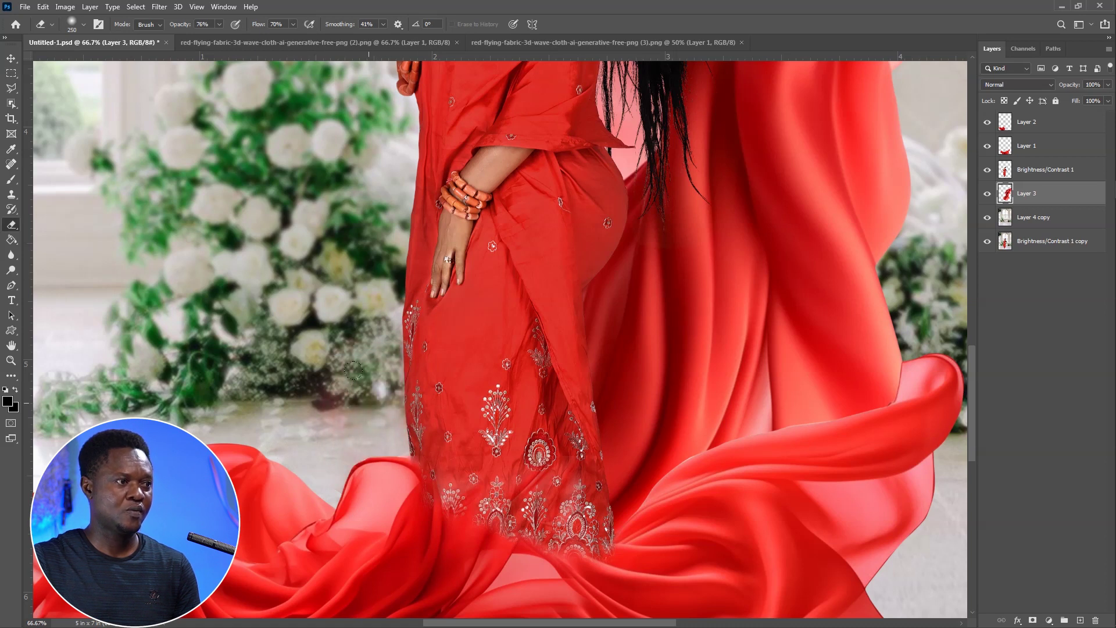
key("ctrl+minus")
key("ctrl+minus")
key("ctrl+minus")
key("ctrl+minus")
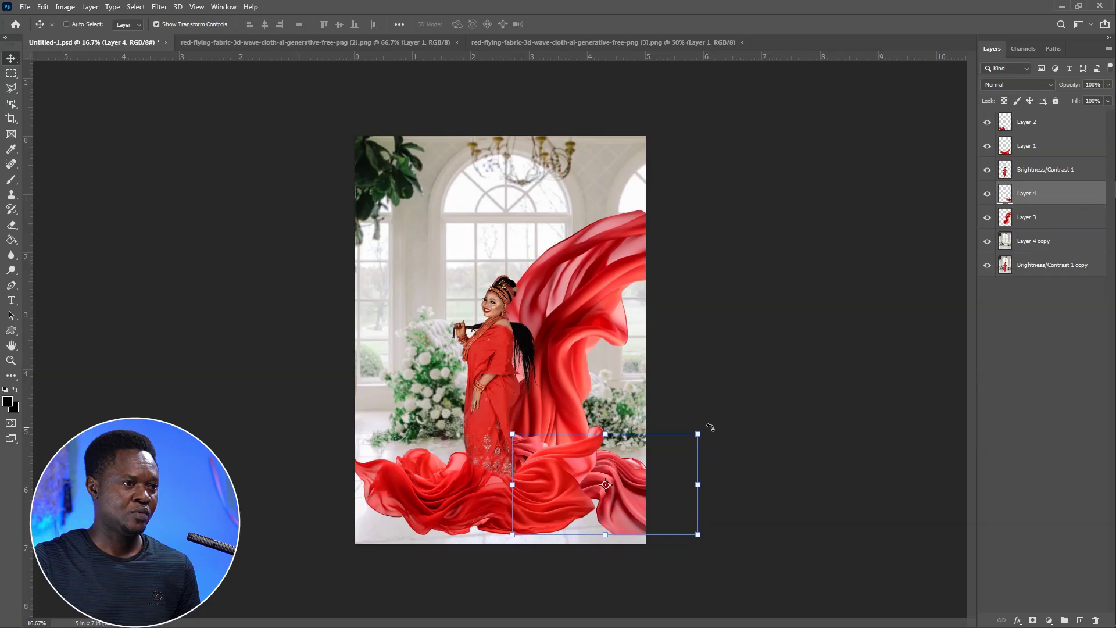
Position the Layer 4 fabric along the lower right of the train, undoing its tilt
left_click_drag(710, 428, 699, 379)
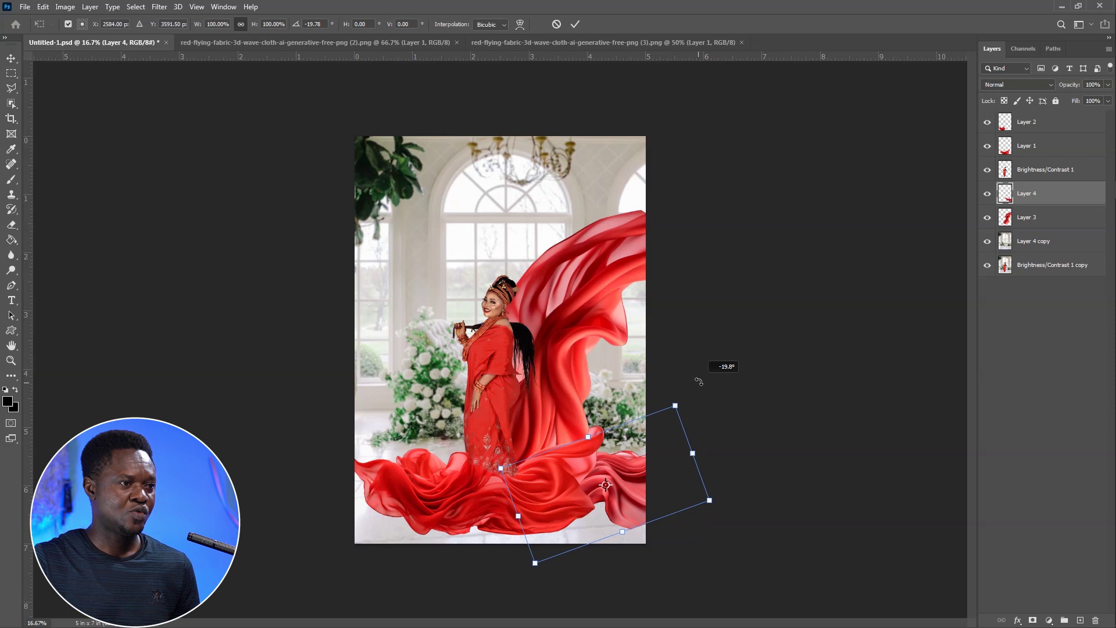
left_click_drag(629, 507, 633, 494)
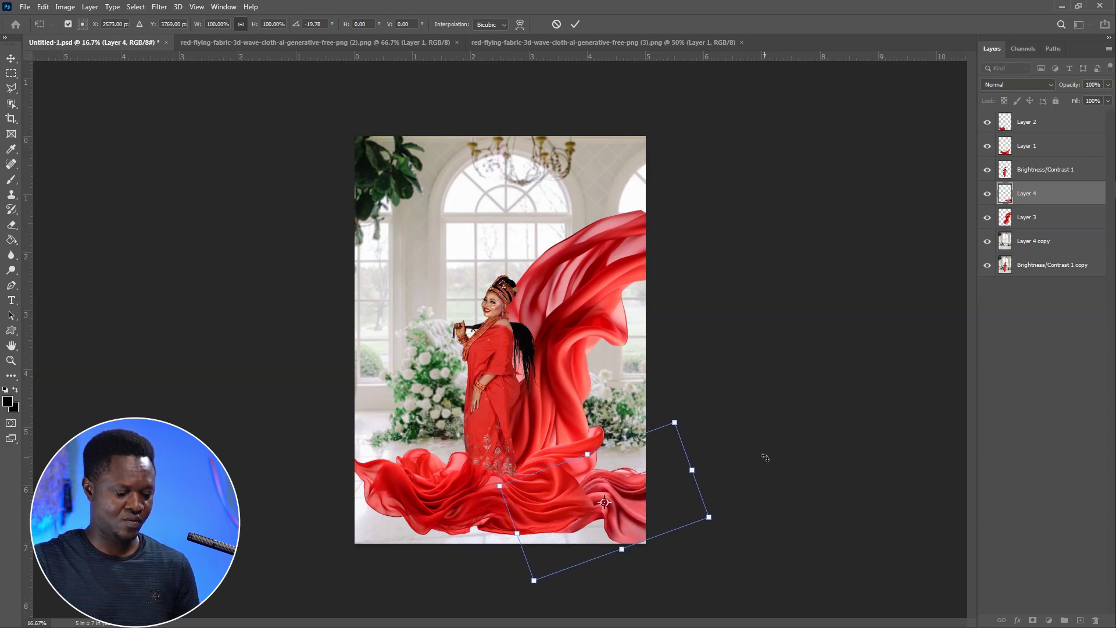
key("ctrl+z")
key("Return")
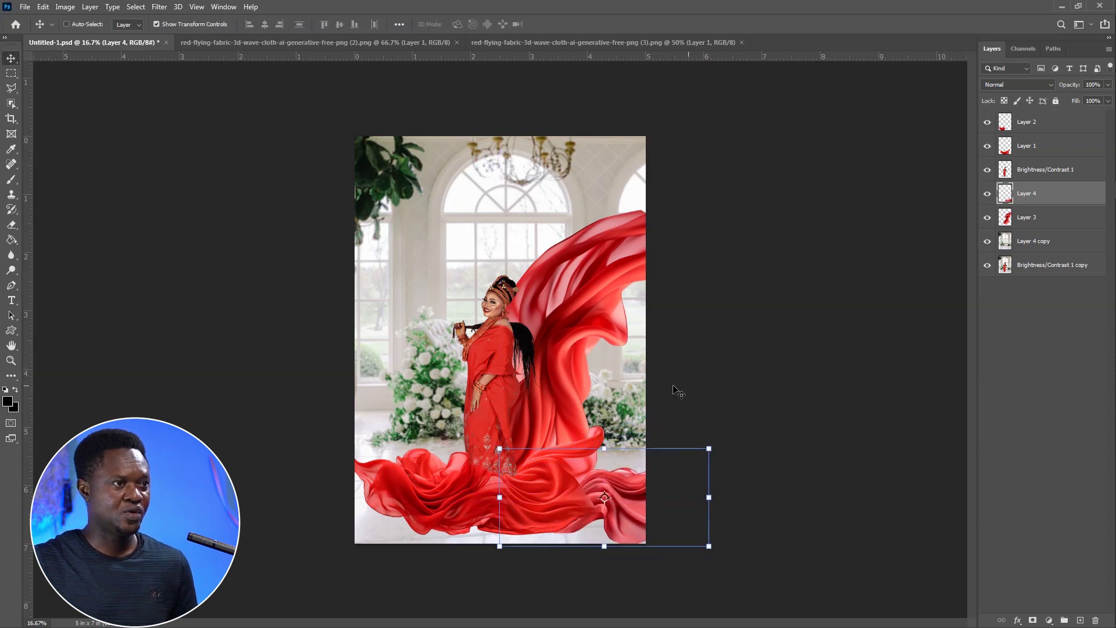
left_click(1027, 224)
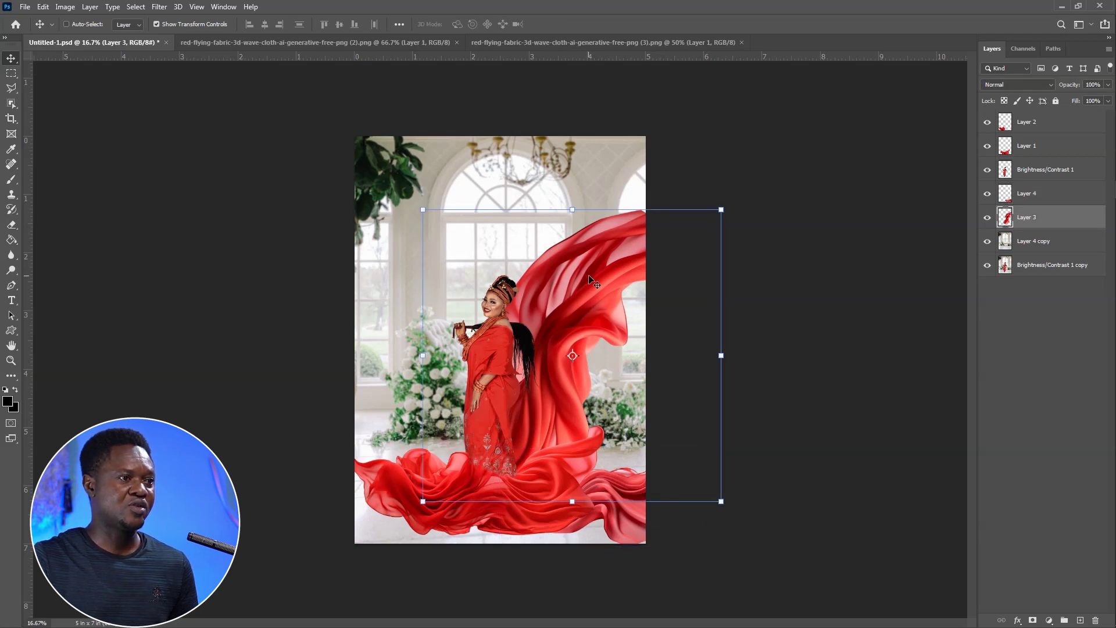
Apply Color Balance +100, 0, -13 to the Layer 3 fabric
key("ctrl+b")
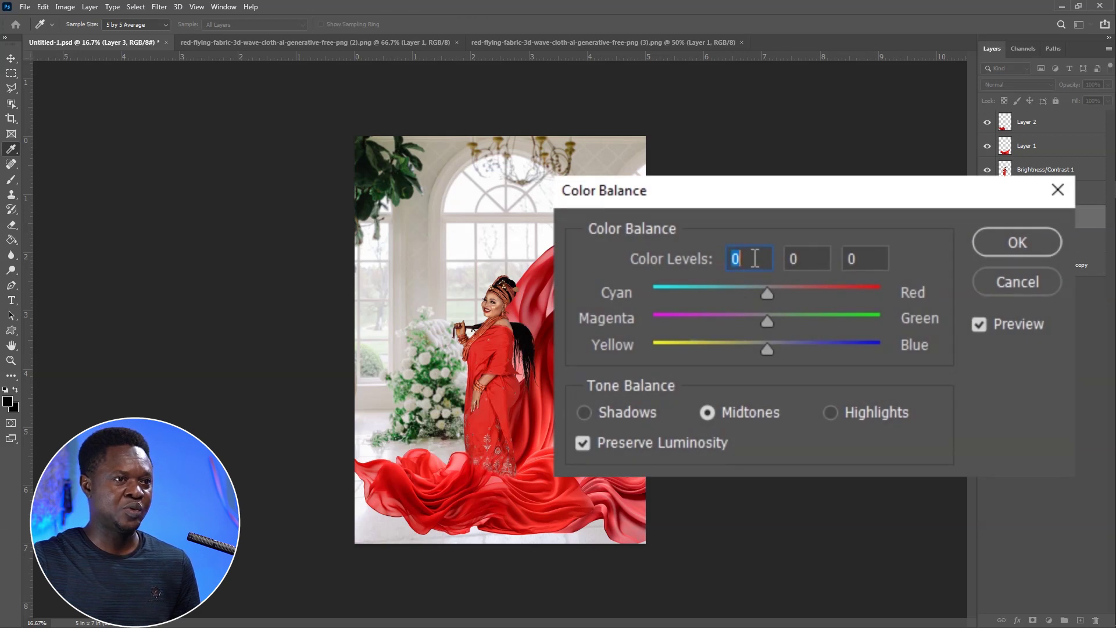
type("100")
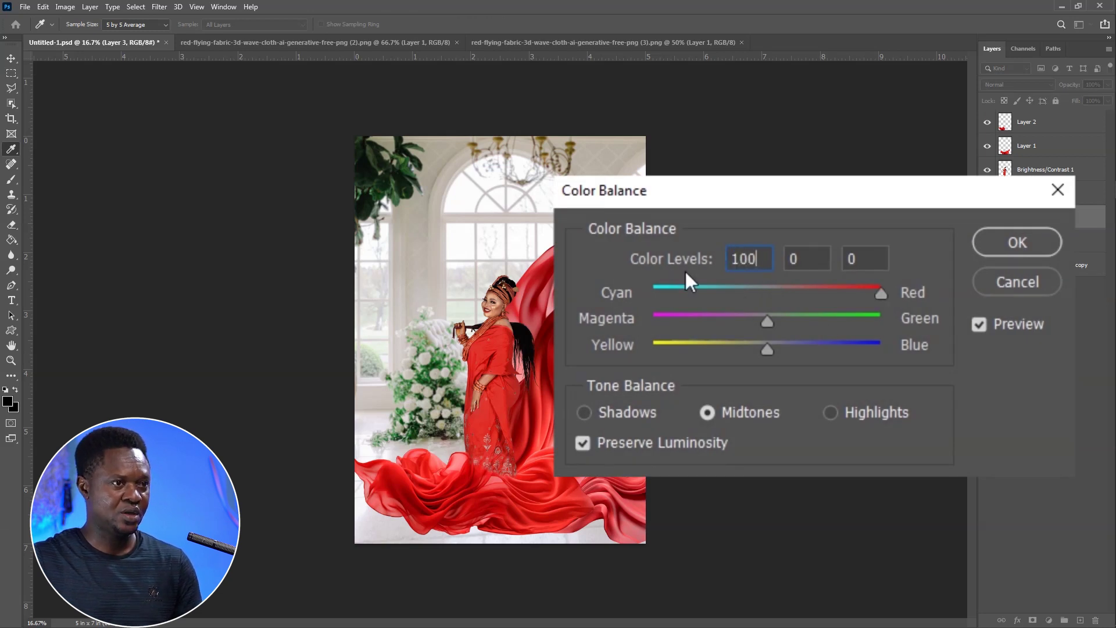
left_click(860, 265)
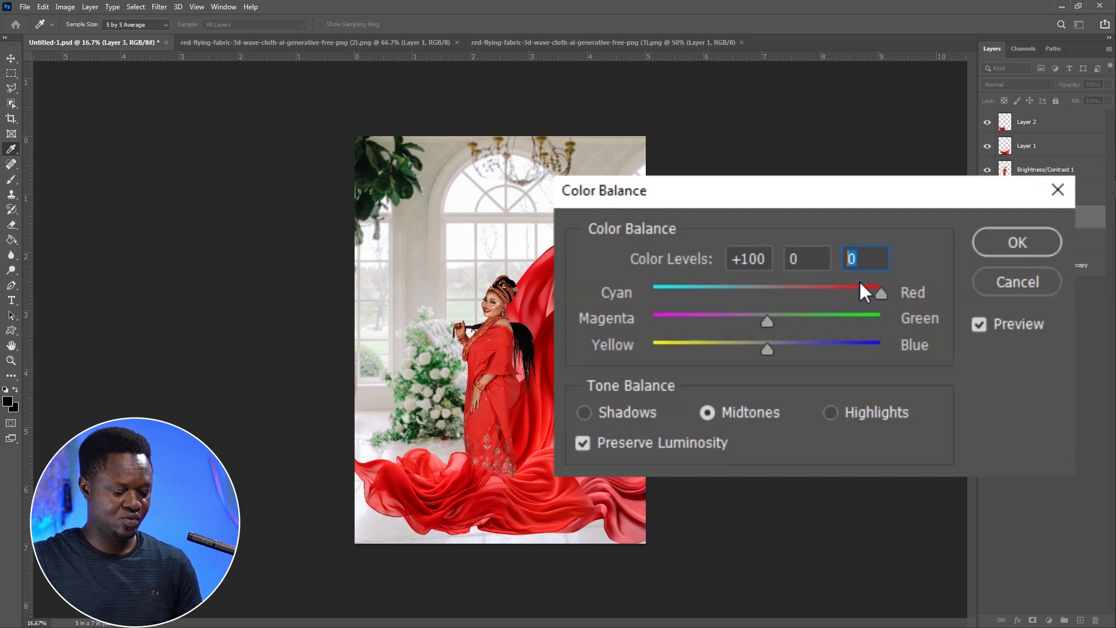
type("-13")
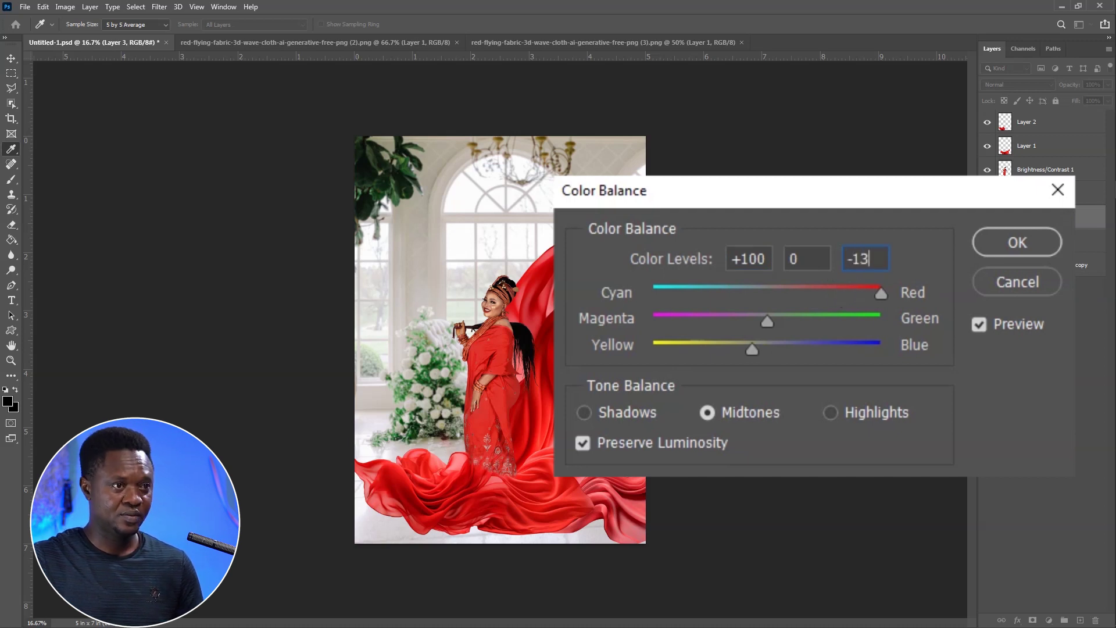
left_click(1018, 238)
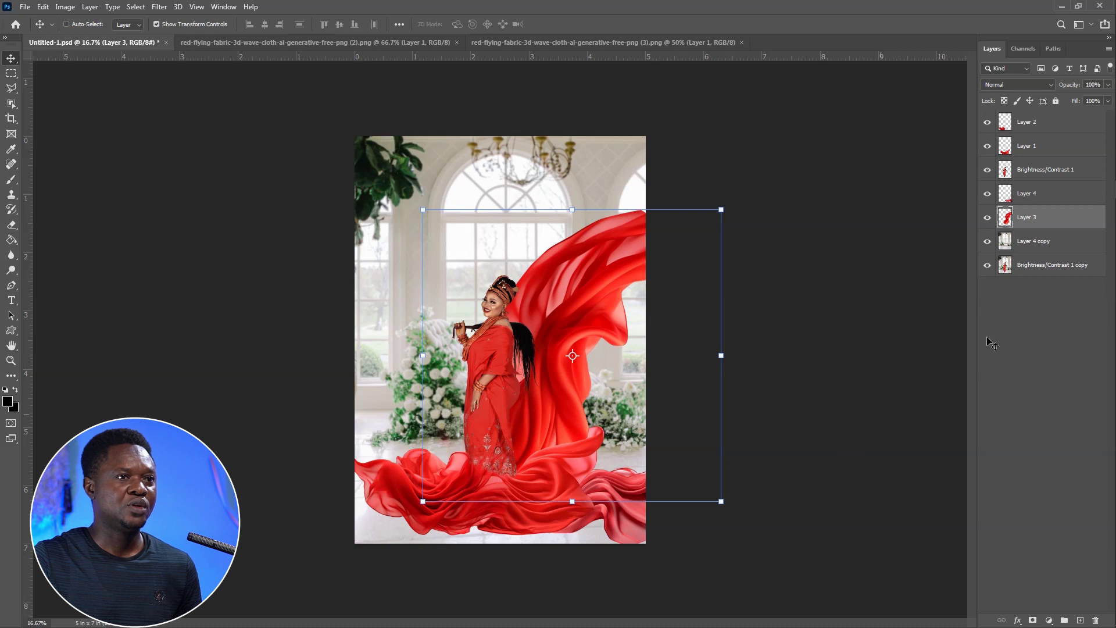
Apply the same Color Balance +100, 0, -13 to the Layer 4 fabric
left_click(1030, 198)
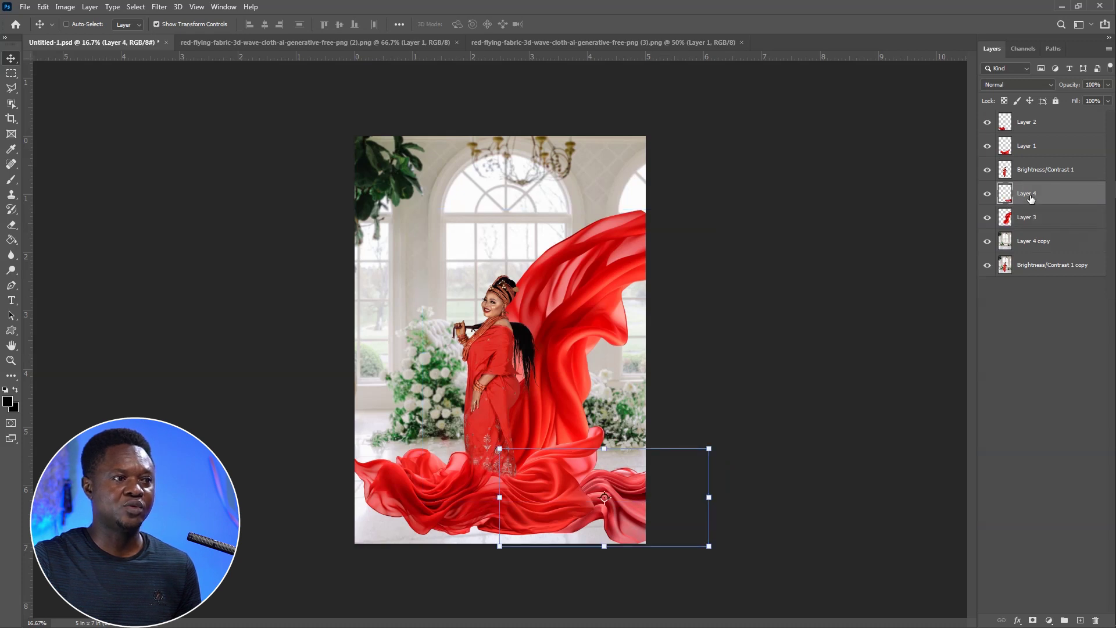
key("ctrl+b")
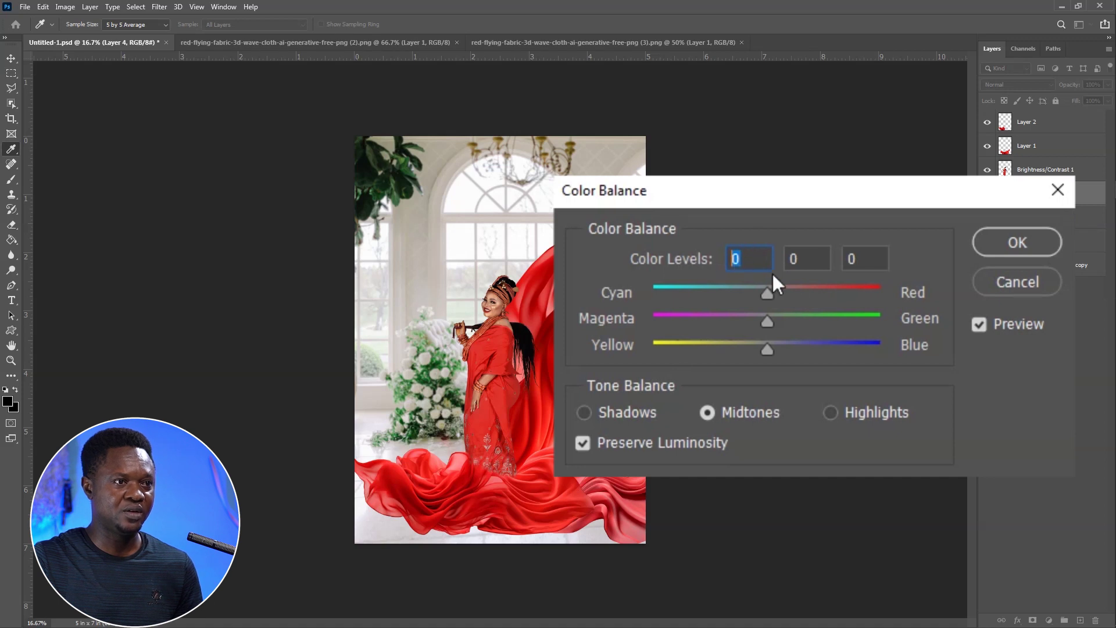
type("100")
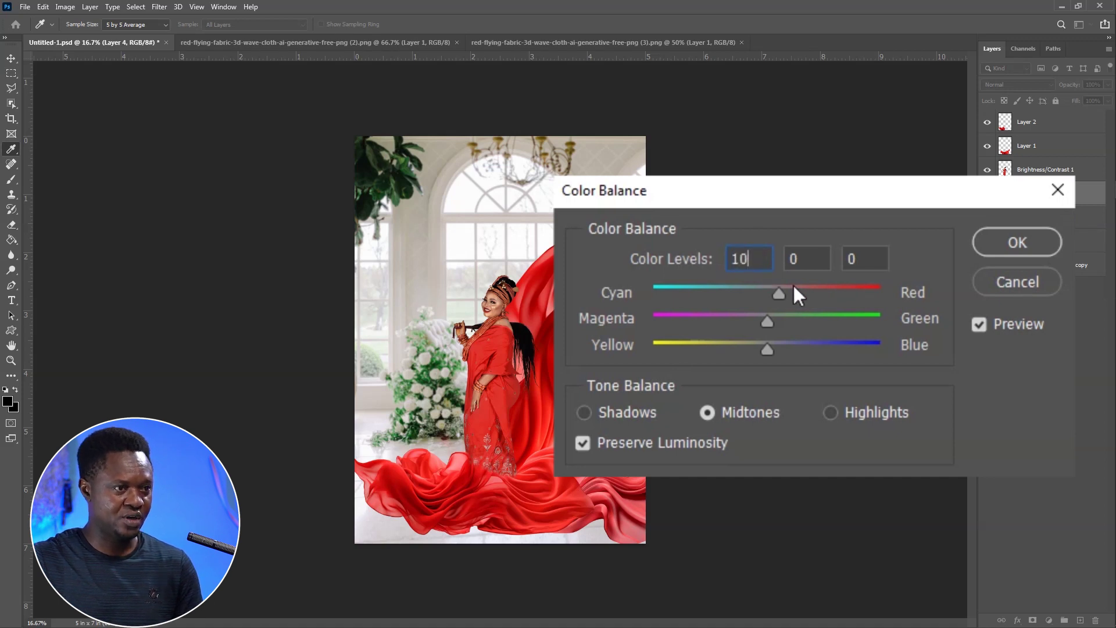
left_click(864, 261)
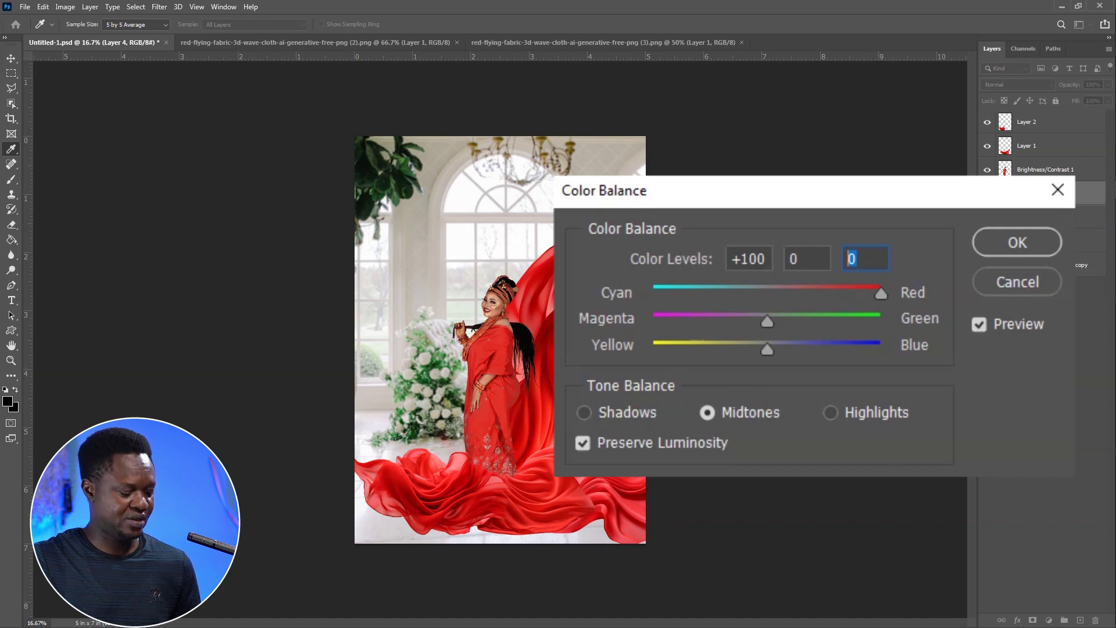
type("-")
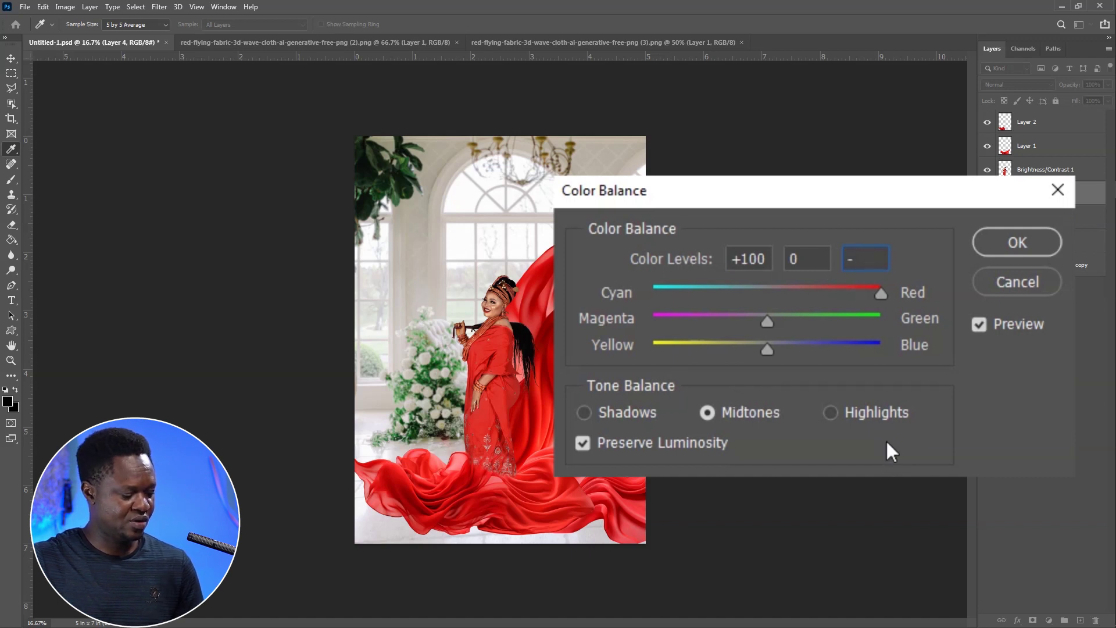
type("13")
key("Return")
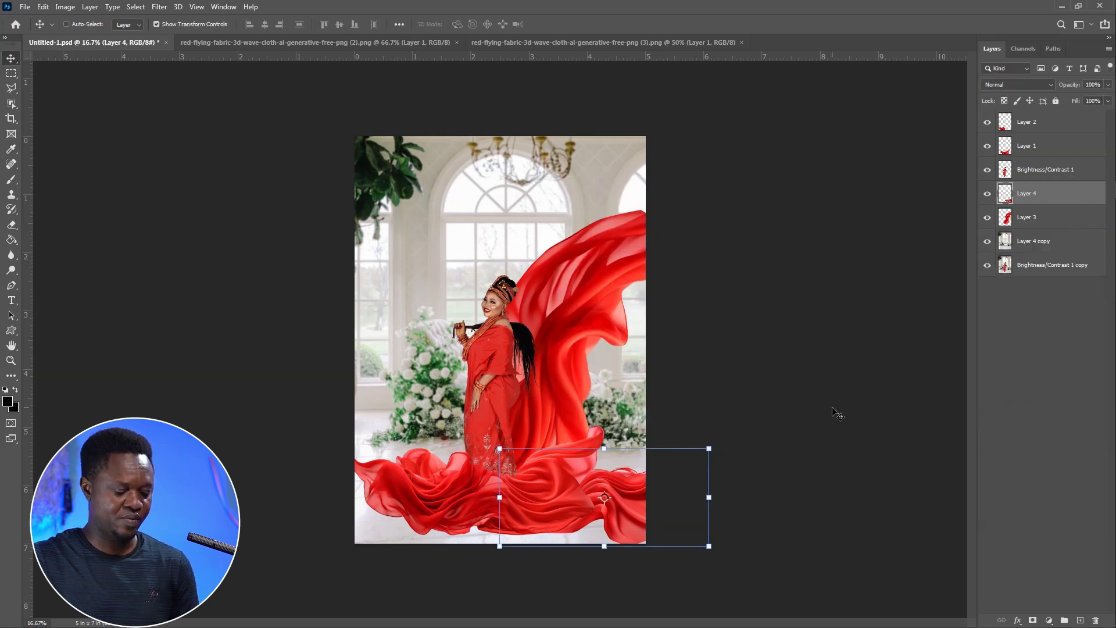
key("ctrl")
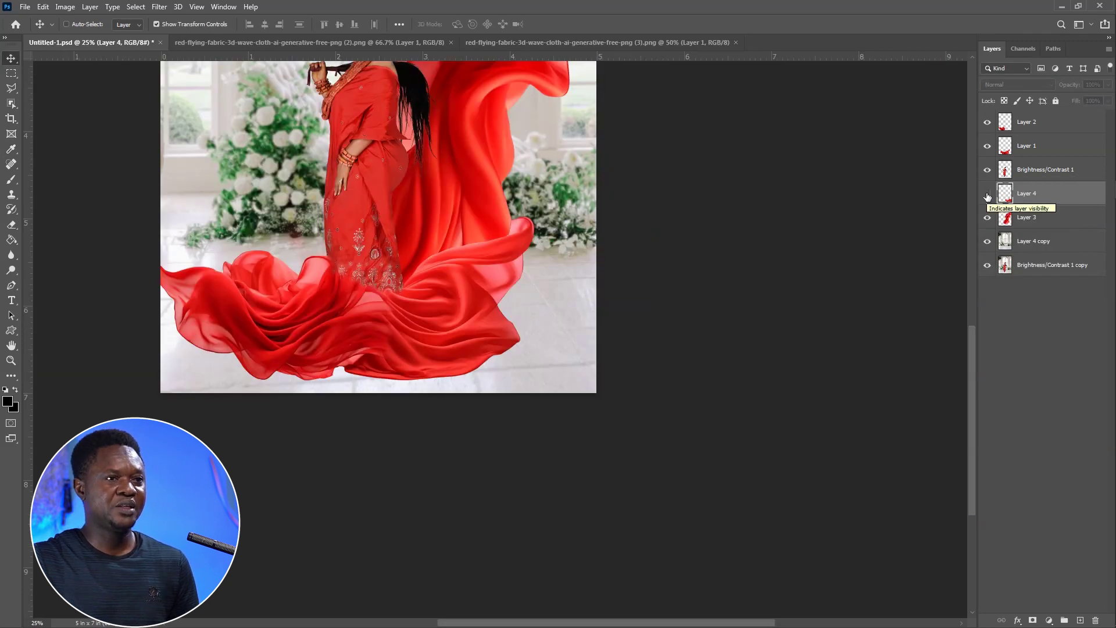
Hide the Layer 4 fabric, select Layer 1 and zoom in on the overlapping folds
left_click(987, 194)
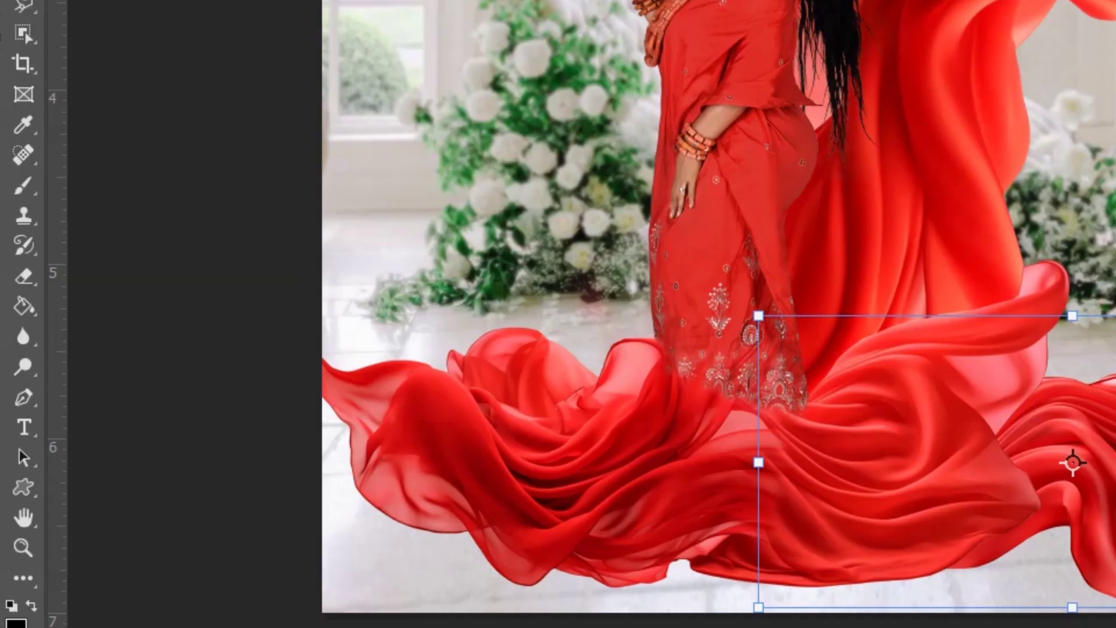
left_click(22, 279)
key("ctrl+plus")
key("ctrl+plus")
key("ctrl+plus")
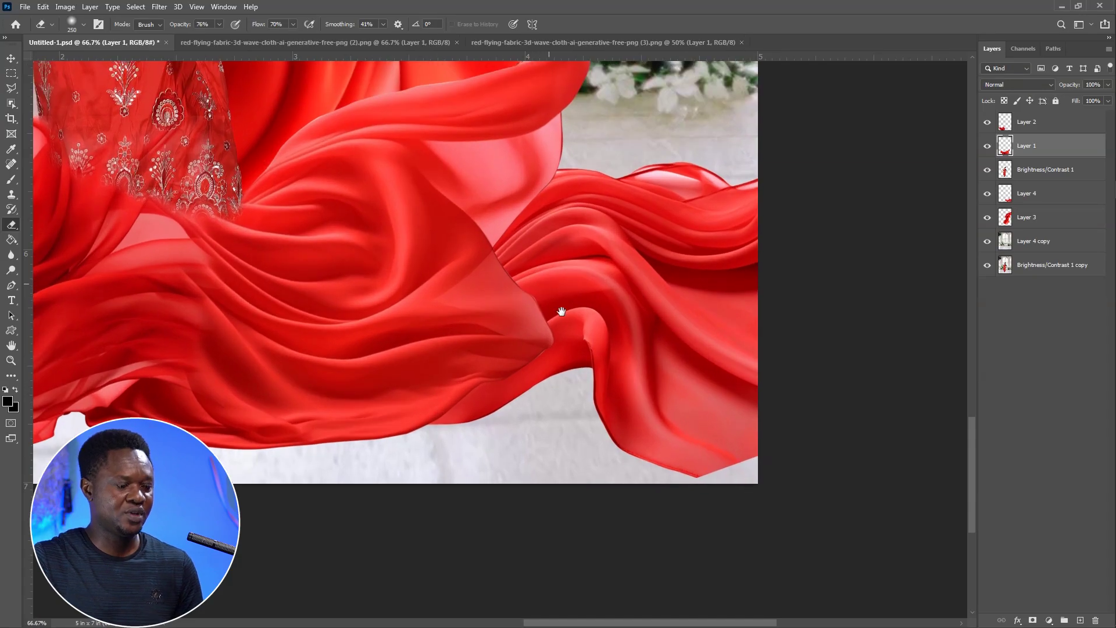
left_click_drag(561, 312, 618, 424)
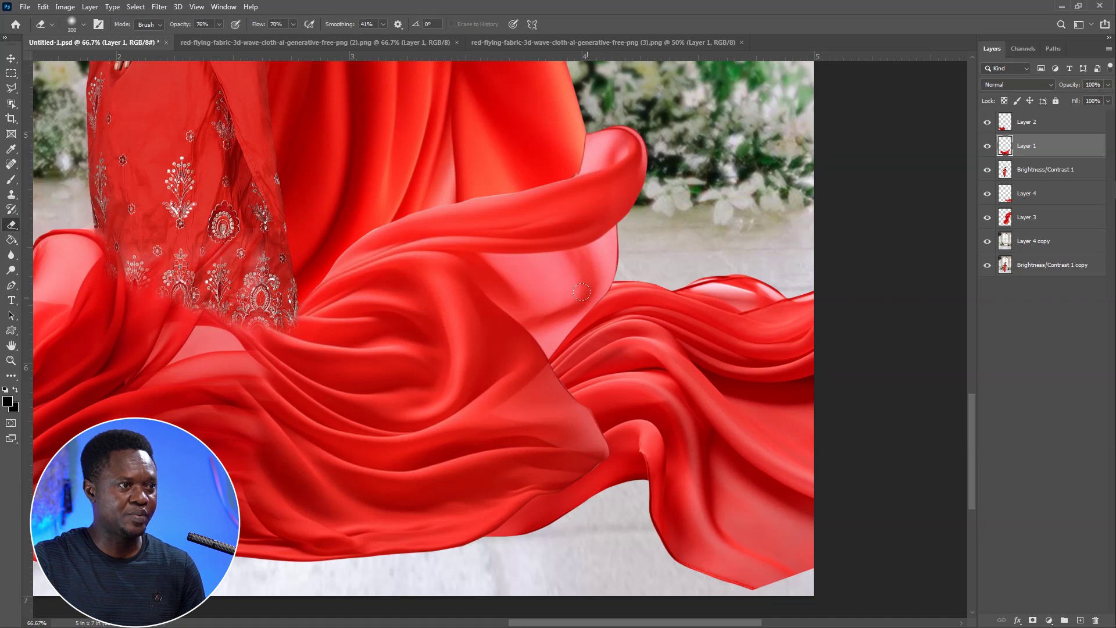
Softly erase the hard edge where the Layer 1 fabric folds overlap, using a smaller eraser
left_click_drag(581, 292, 587, 301)
key("bracketleft")
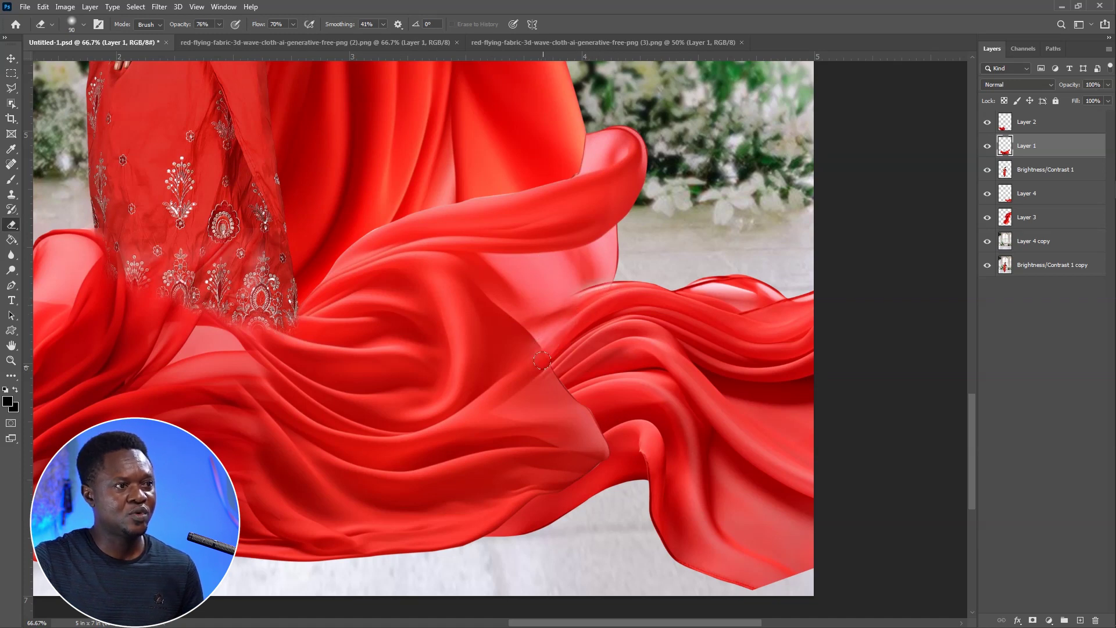
mouse_move(538, 345)
left_mouse_down()
mouse_move(566, 355)
mouse_move(563, 399)
mouse_move(553, 388)
mouse_move(587, 414)
mouse_move(596, 440)
mouse_move(566, 477)
mouse_move(507, 508)
mouse_move(545, 356)
mouse_move(501, 314)
left_mouse_up()
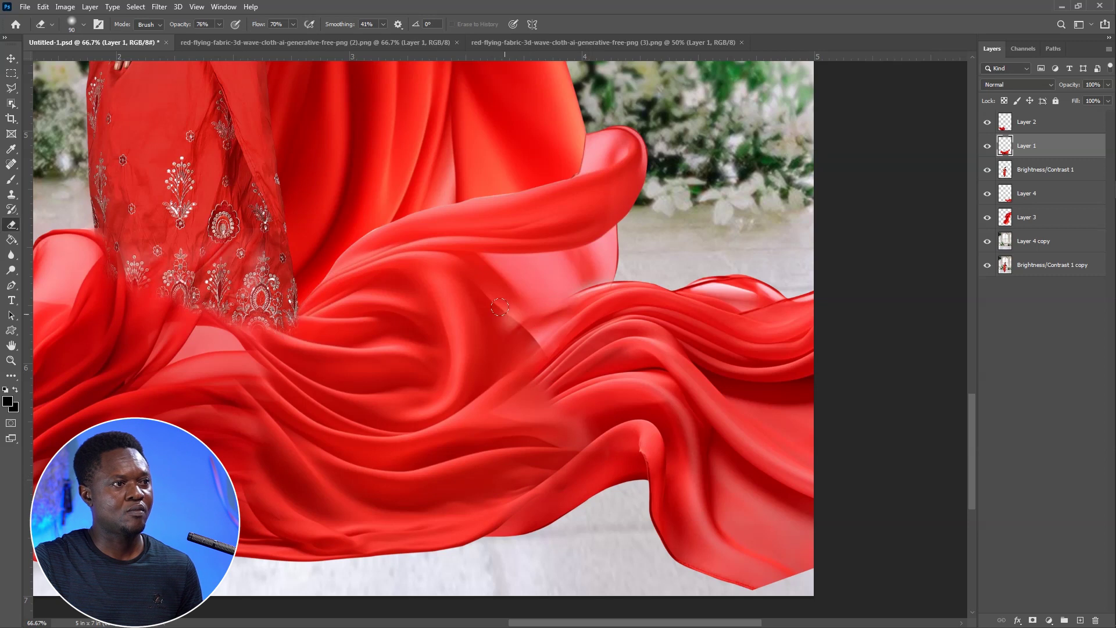
key("ctrl+z")
key("ctrl+minus")
key("ctrl+minus")
key("ctrl+minus")
key("ctrl+minus")
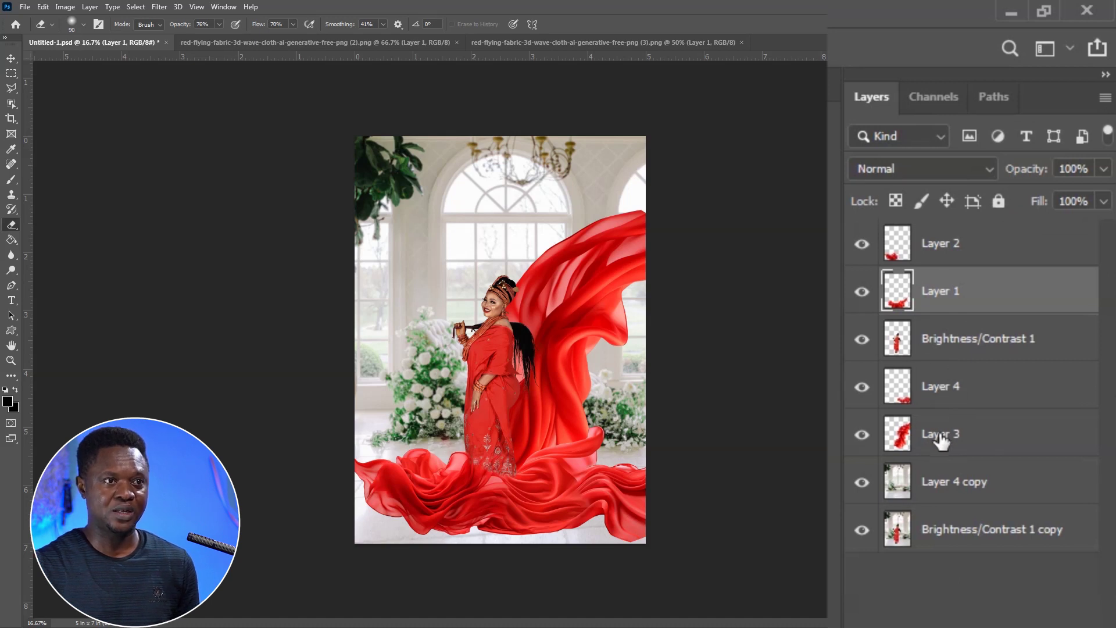
Add an empty Layer 5 above Layer 4 copy and zoom in on the bottom of the fabric with the Brush
left_click(948, 481)
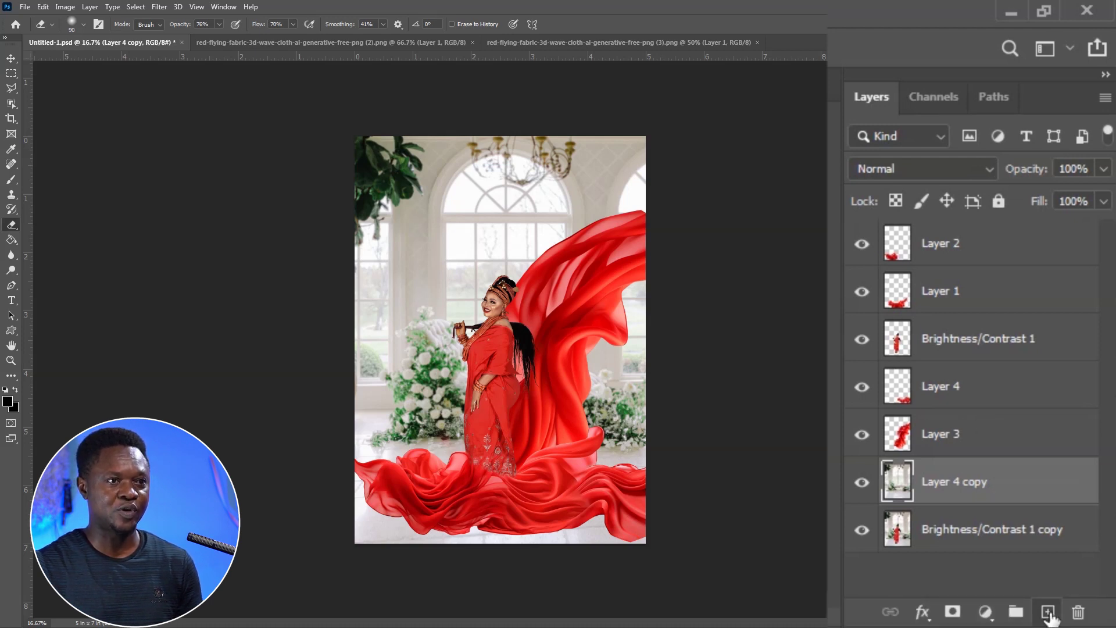
left_click(1048, 612)
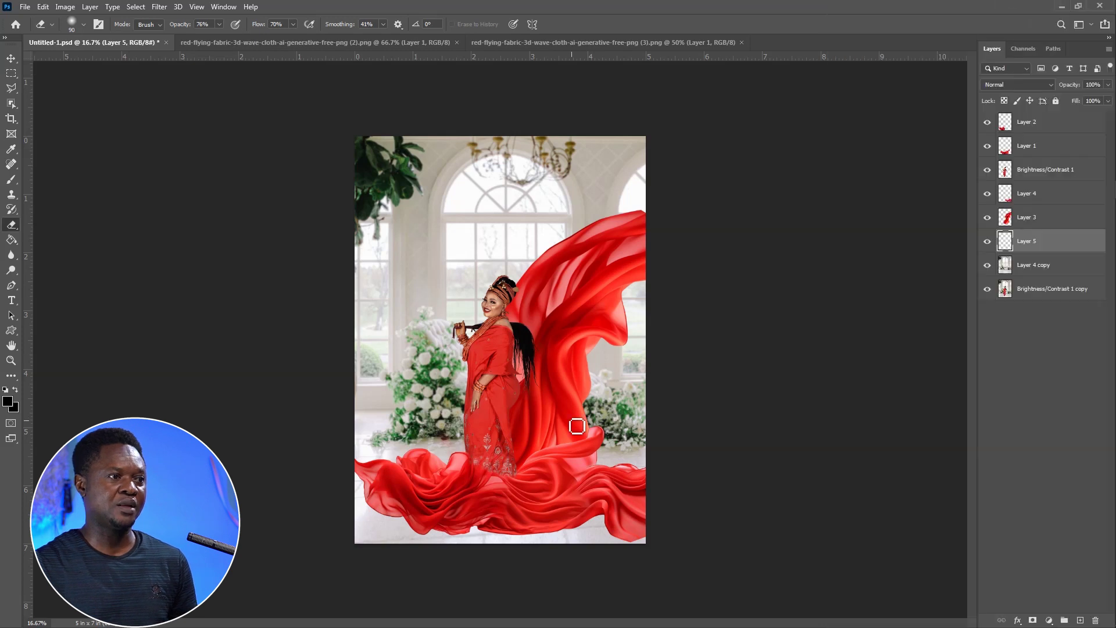
left_click(11, 180)
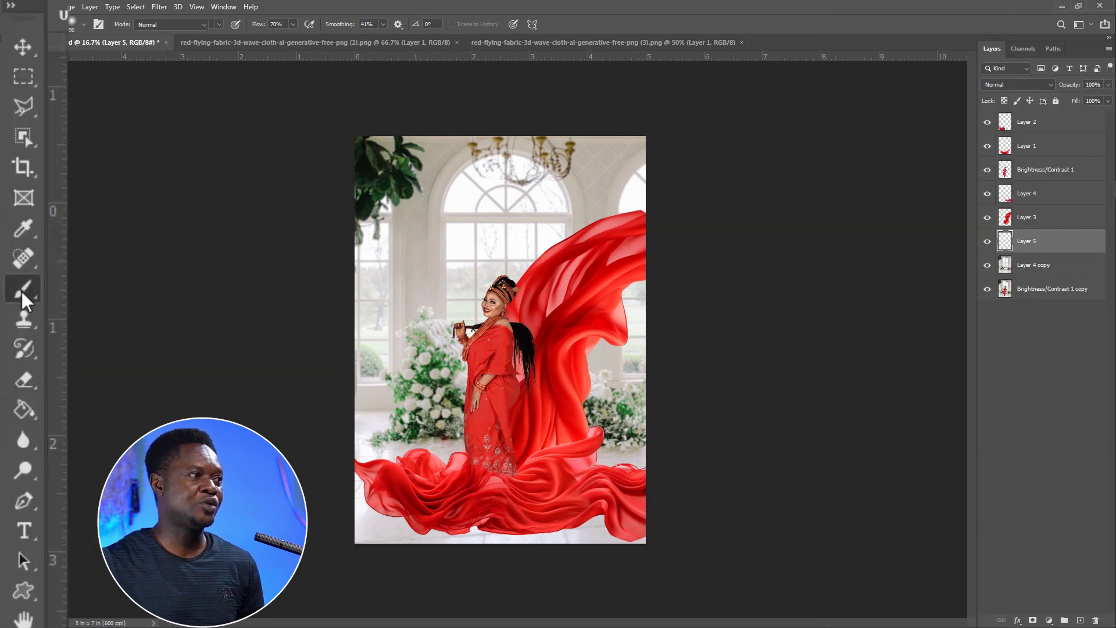
key("ctrl+plus")
key("ctrl+plus")
key("ctrl+plus")
left_click_drag(595, 473, 626, 180)
left_click_drag(728, 478, 643, 248)
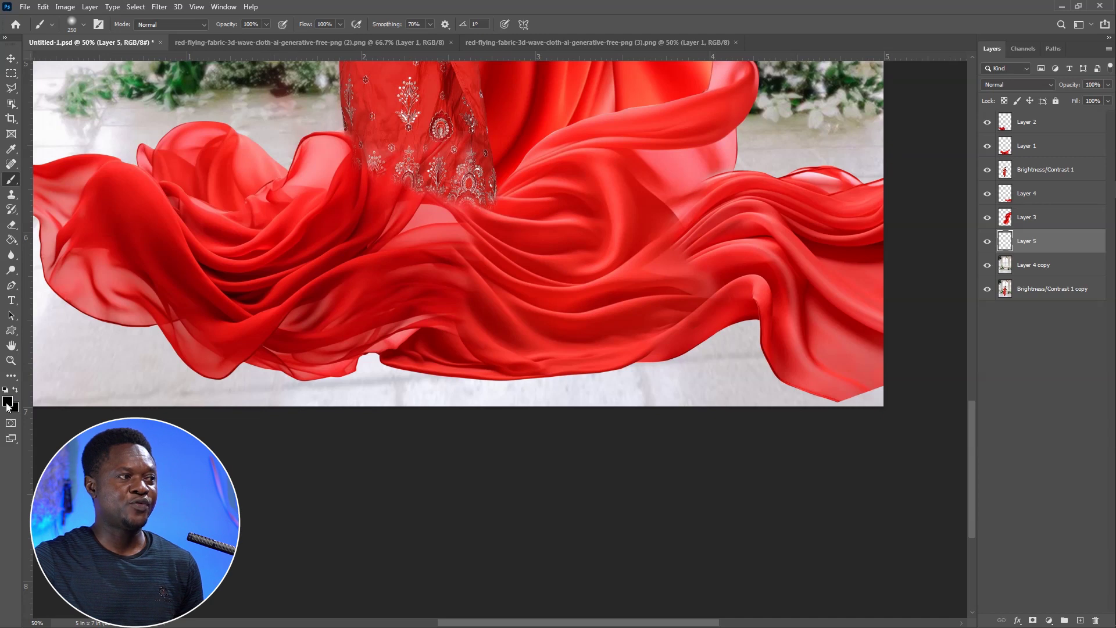
Set the foreground colour to dark red #430505
left_click(7, 401)
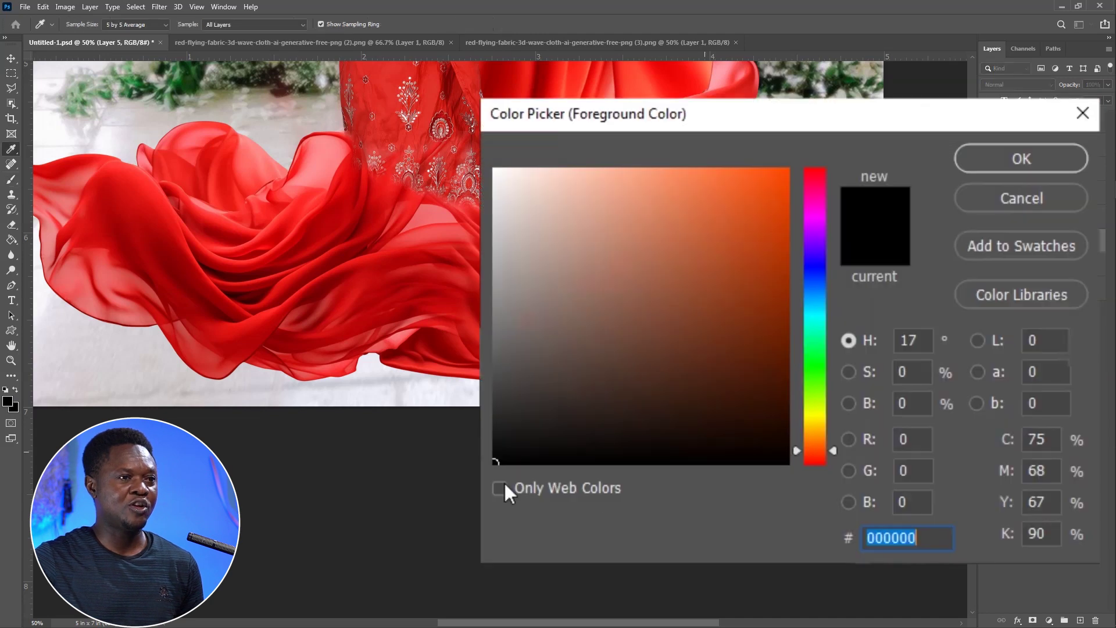
left_click(828, 169)
left_click_drag(762, 362, 768, 389)
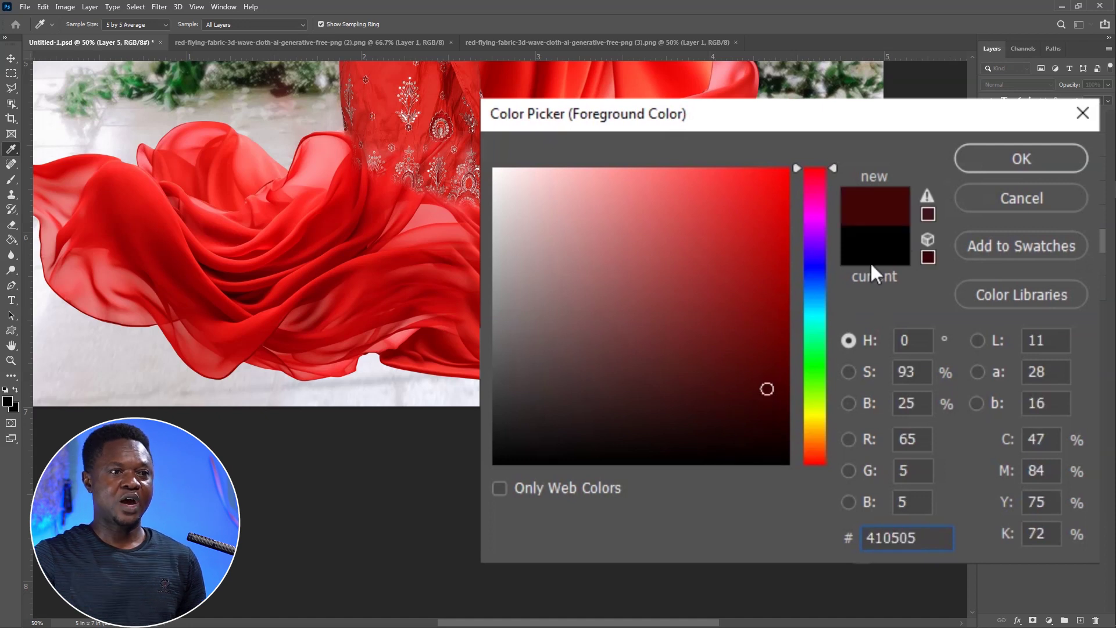
left_click(766, 386)
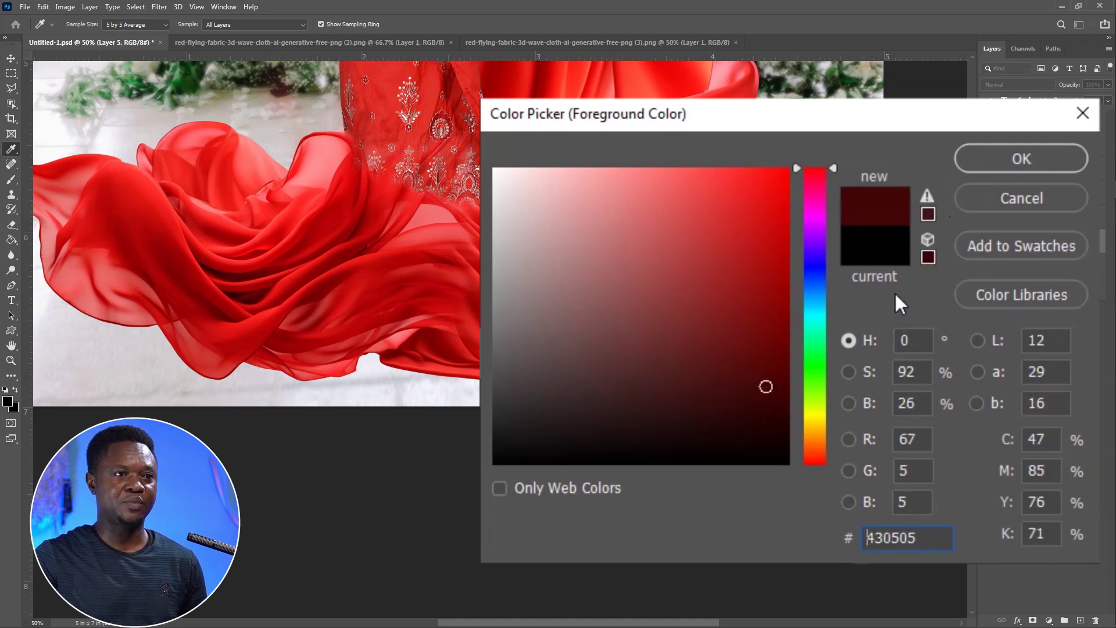
left_click(995, 155)
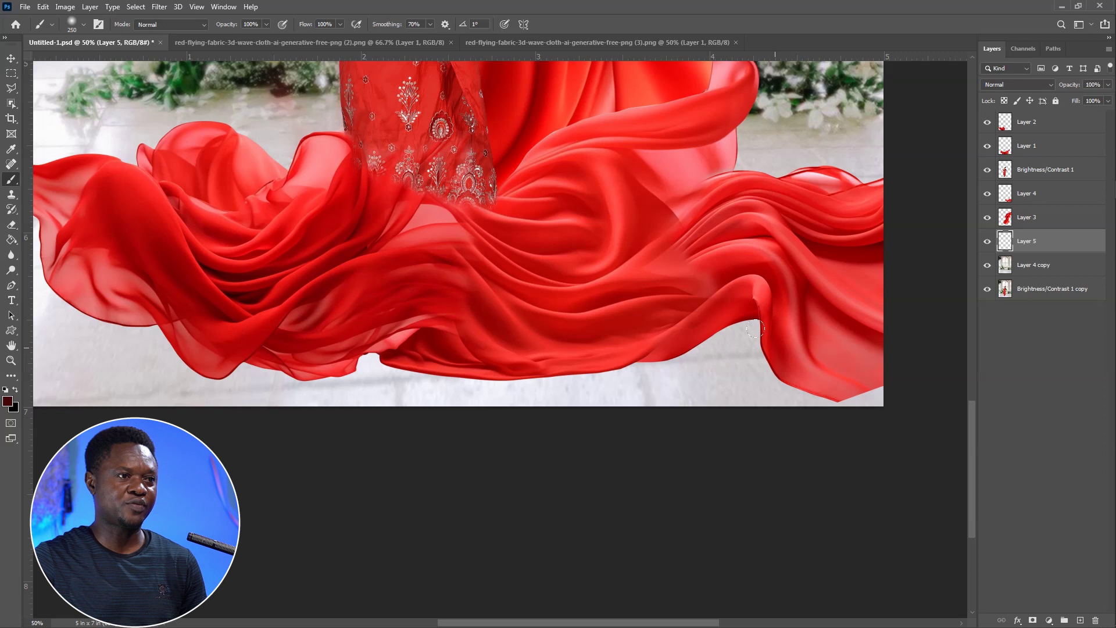
Paint dark red shadows under the fabric's right fold, middle and lower-left edge
mouse_move(755, 330)
left_mouse_down()
mouse_move(756, 363)
mouse_move(610, 355)
left_mouse_up()
key("bracketleft")
key("bracketleft")
key("bracketleft")
left_click_drag(402, 365, 349, 366)
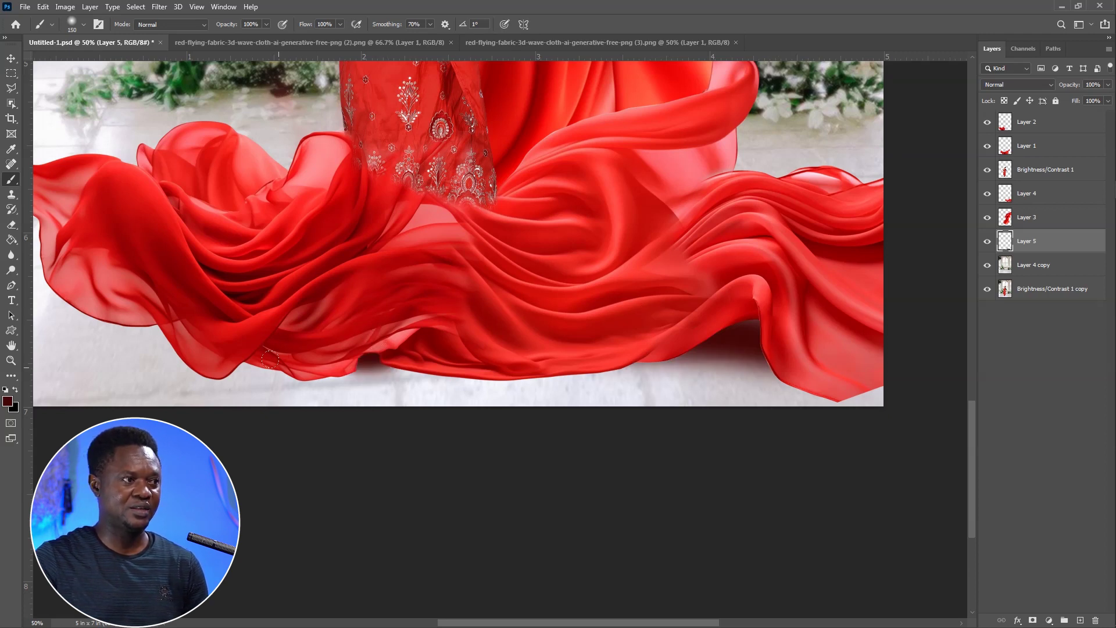
mouse_move(269, 359)
left_mouse_down()
mouse_move(192, 349)
mouse_move(323, 349)
left_mouse_up()
key("ctrl+0")
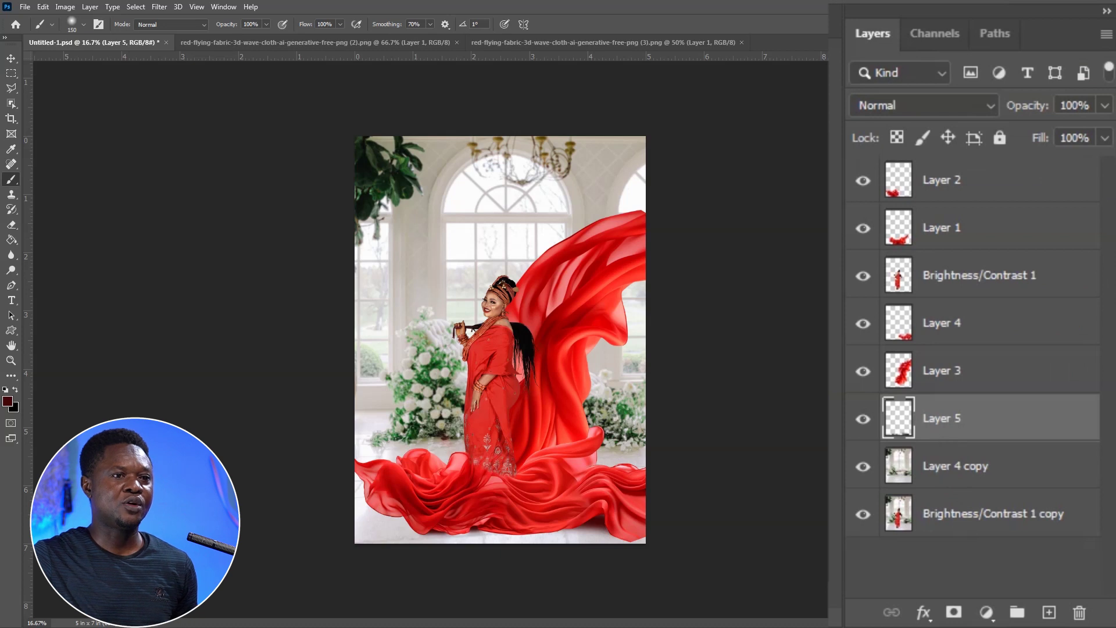
Add Layer 6 and paint a dark shadow along the fabric's bottom edge with a smaller brush
left_click(1049, 615)
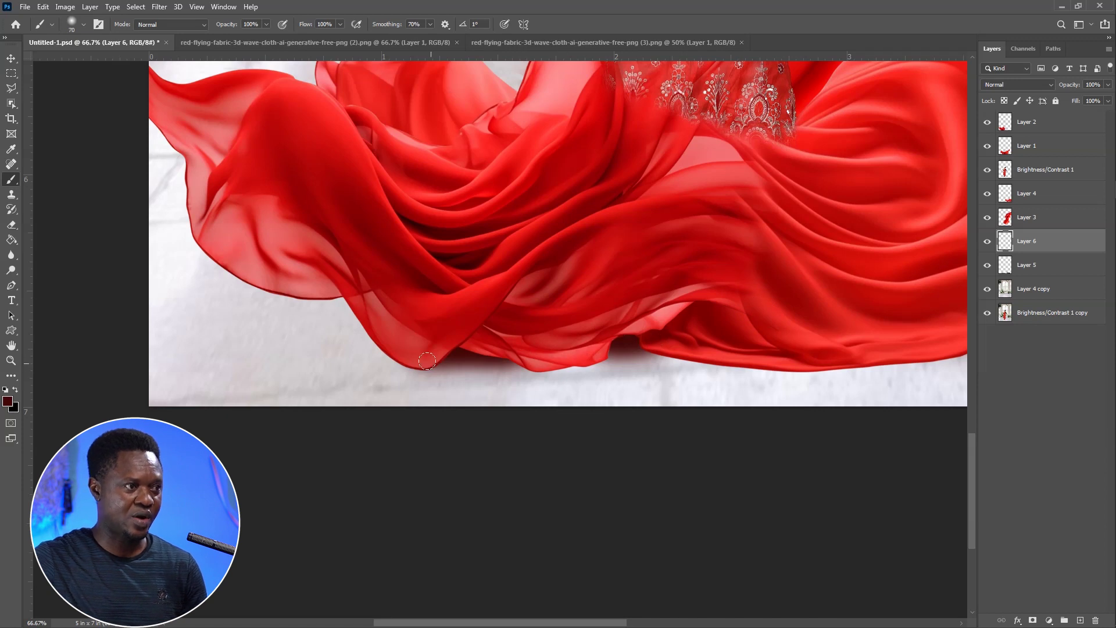
key("bracketleft")
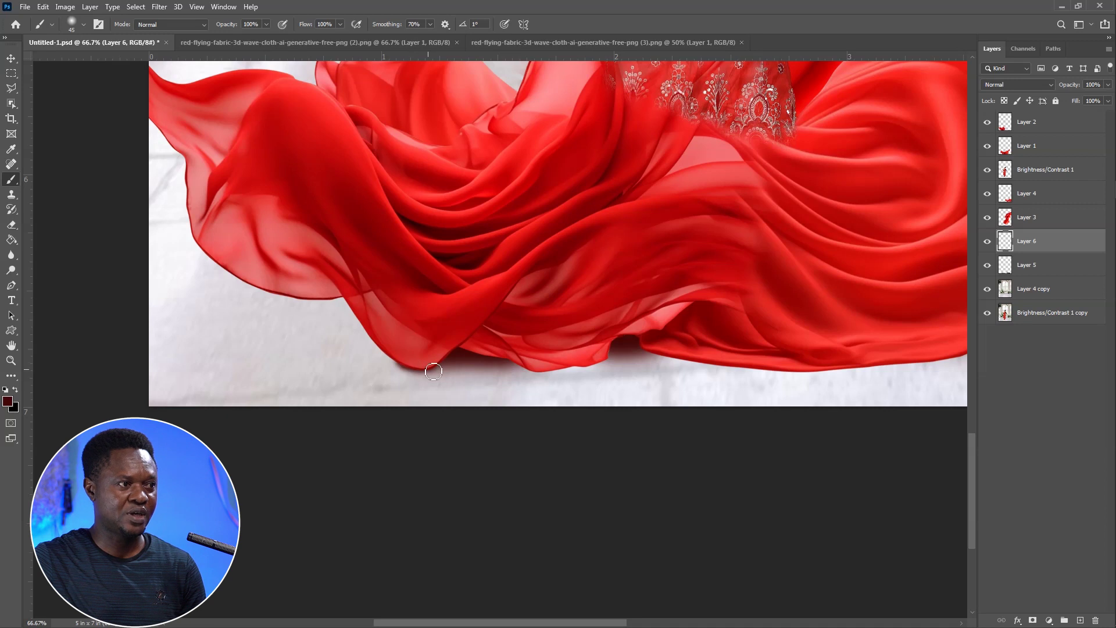
mouse_move(429, 368)
left_mouse_down()
mouse_move(578, 368)
mouse_move(601, 360)
mouse_move(517, 366)
mouse_move(615, 354)
mouse_move(605, 359)
left_mouse_up()
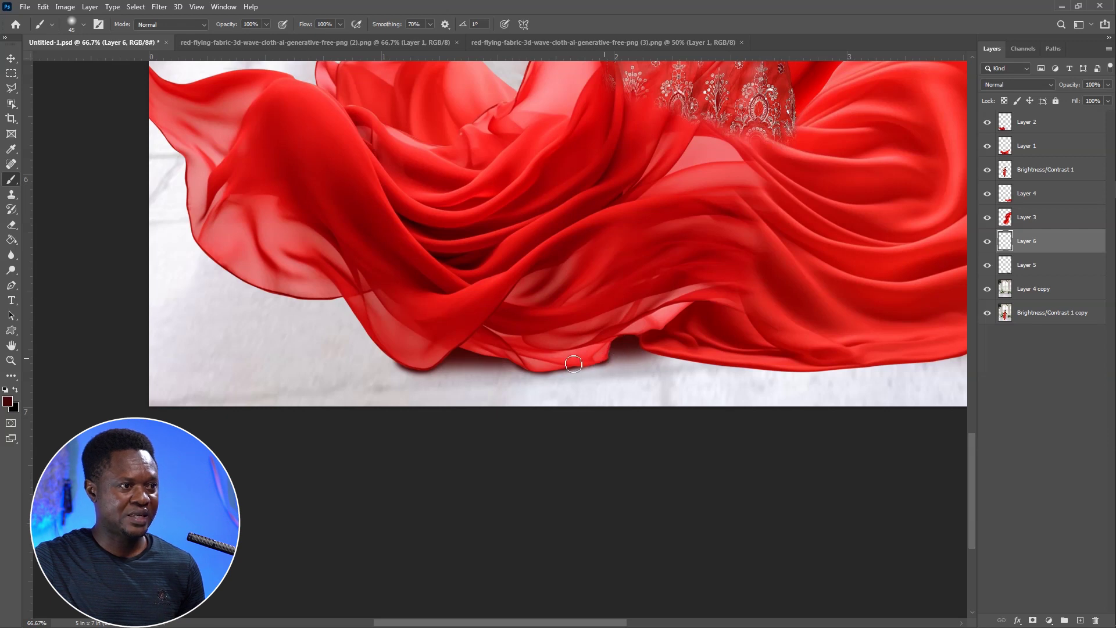
mouse_move(685, 363)
left_mouse_down()
mouse_move(406, 357)
mouse_move(553, 356)
left_mouse_up()
mouse_move(377, 348)
left_mouse_down()
mouse_move(543, 364)
mouse_move(475, 369)
mouse_move(595, 366)
mouse_move(702, 344)
mouse_move(632, 365)
mouse_move(433, 361)
mouse_move(520, 372)
mouse_move(692, 345)
mouse_move(657, 360)
mouse_move(568, 365)
mouse_move(690, 368)
left_mouse_up()
Extend the shadow along the lower edge and darken it toward the right corner
scroll(690, 369, "right", 3)
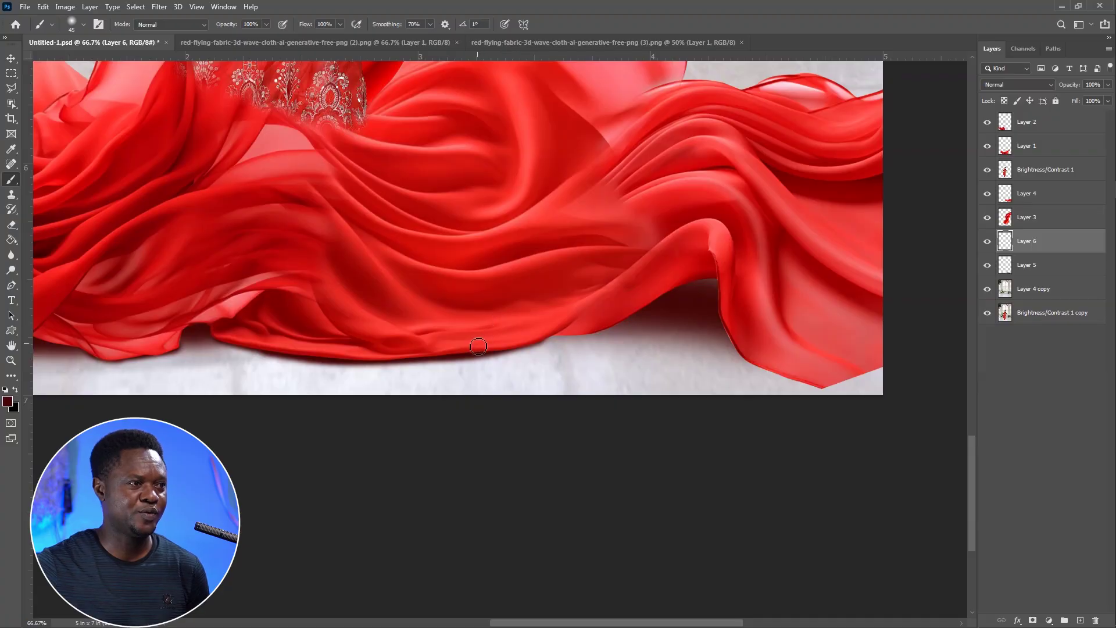
mouse_move(478, 346)
left_mouse_down()
mouse_move(617, 322)
mouse_move(521, 323)
mouse_move(551, 329)
mouse_move(544, 336)
mouse_move(599, 331)
mouse_move(326, 279)
left_mouse_up()
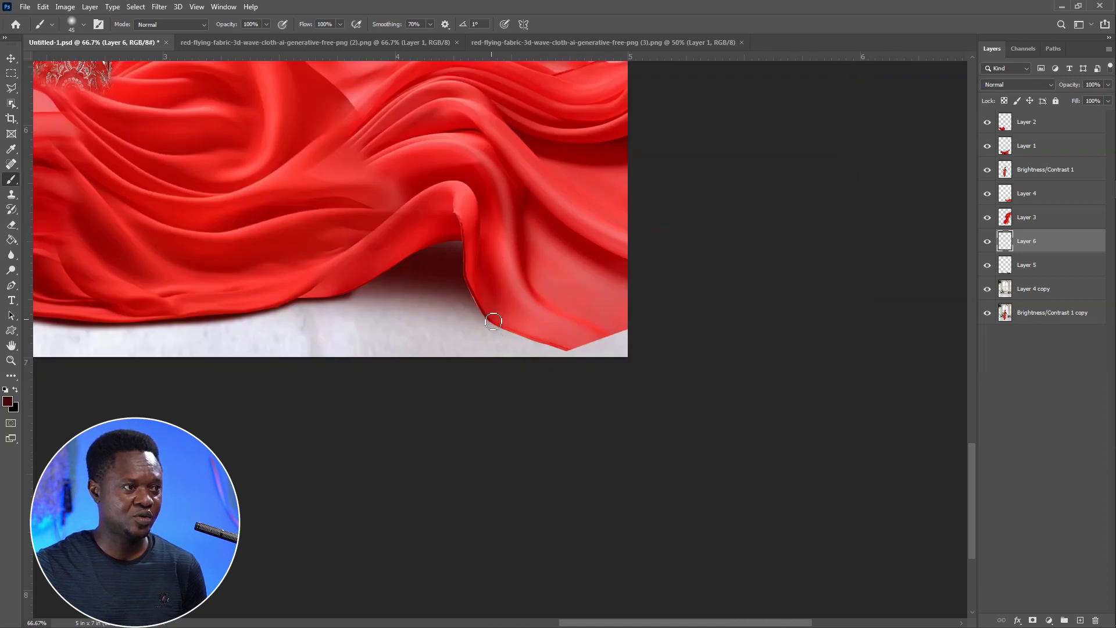
mouse_move(493, 322)
left_mouse_down()
mouse_move(588, 352)
mouse_move(494, 324)
mouse_move(591, 359)
left_mouse_up()
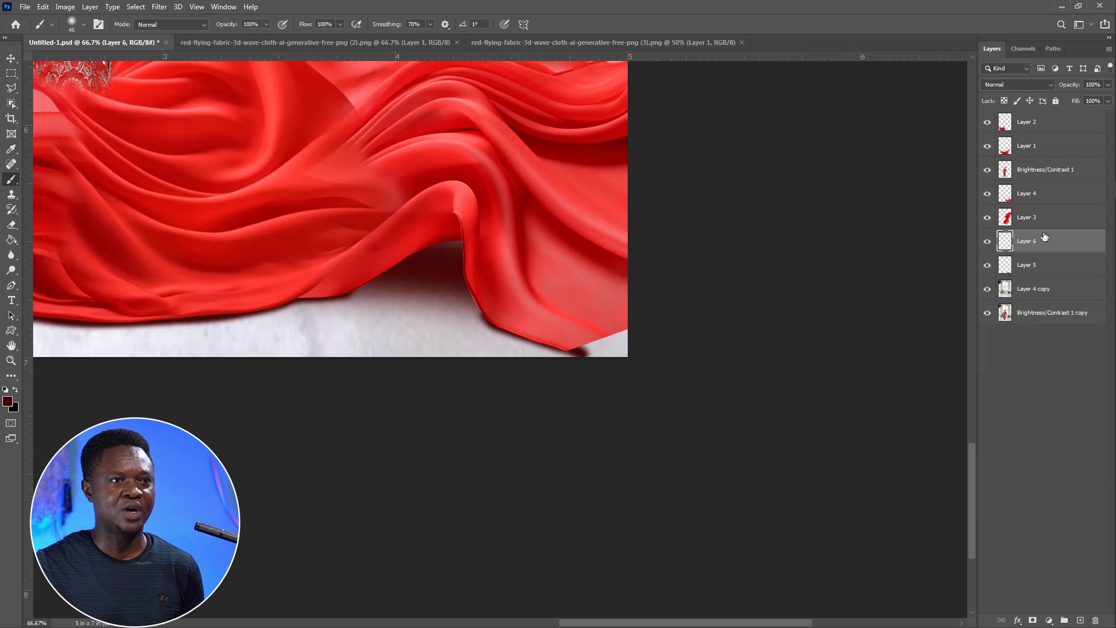
left_click(1036, 198)
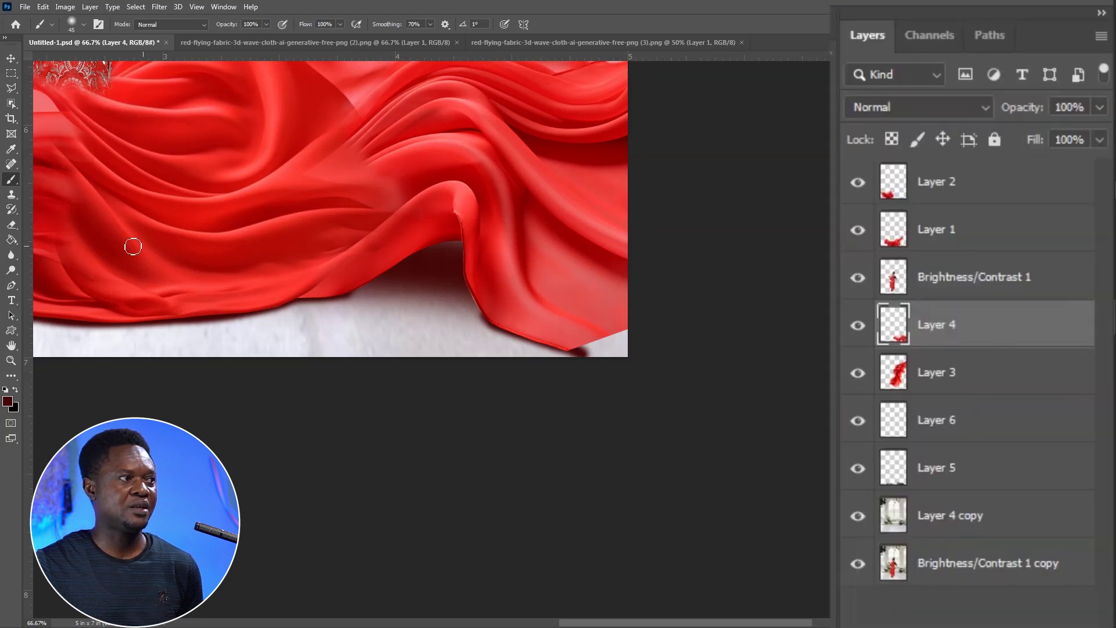
Clone red fabric over the white bottom-right corner of Layer 4 with an enlarged Clone Stamp
left_click(18, 274)
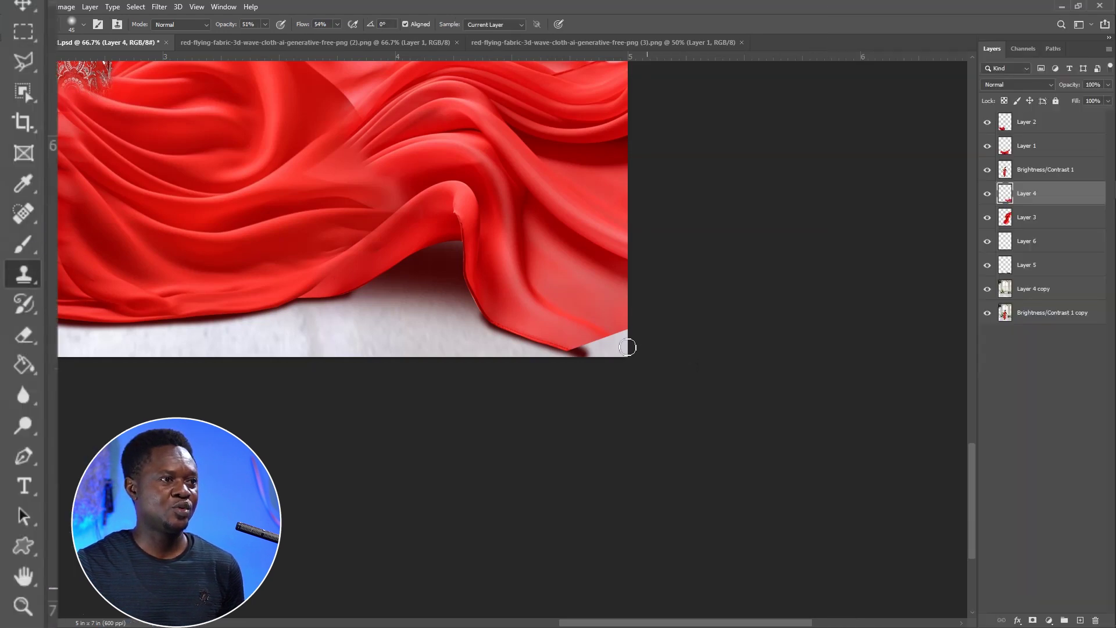
key("bracketright")
key("bracketright")
key("bracketright")
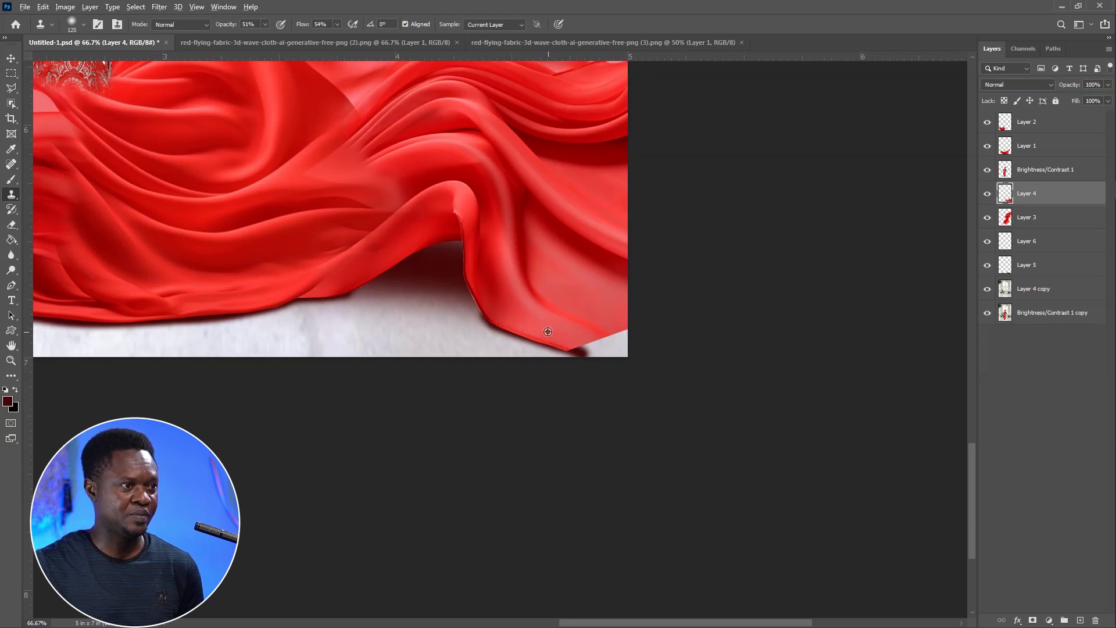
left_click_drag(555, 337, 563, 336)
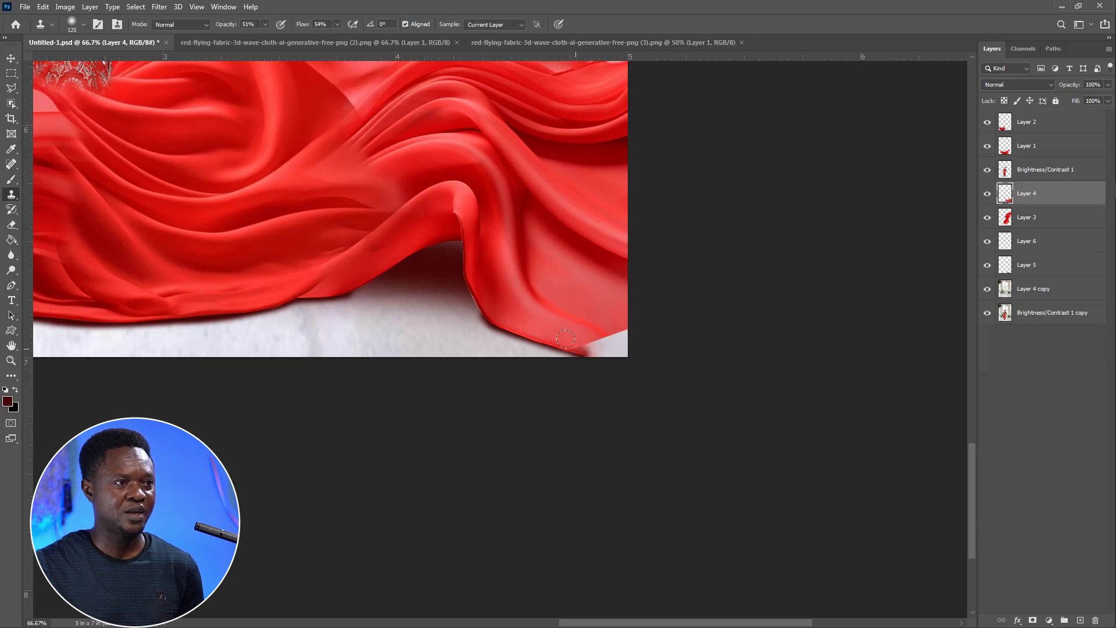
key("ctrl+z")
mouse_move(576, 334)
left_mouse_down()
mouse_move(606, 346)
mouse_move(605, 328)
left_mouse_up()
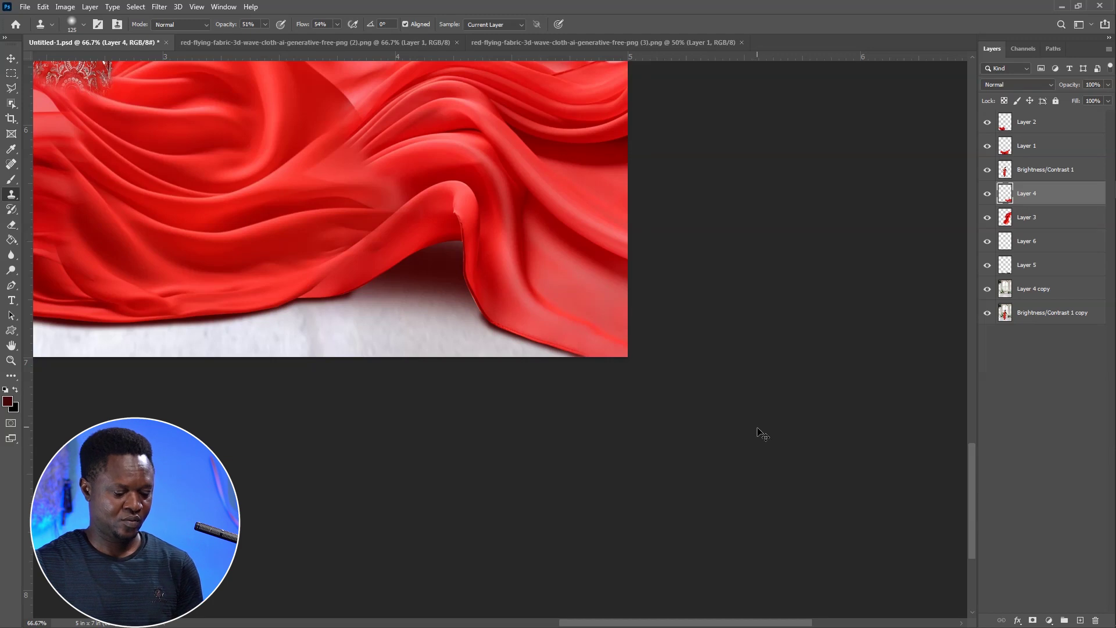
scroll(762, 434, "down", 4)
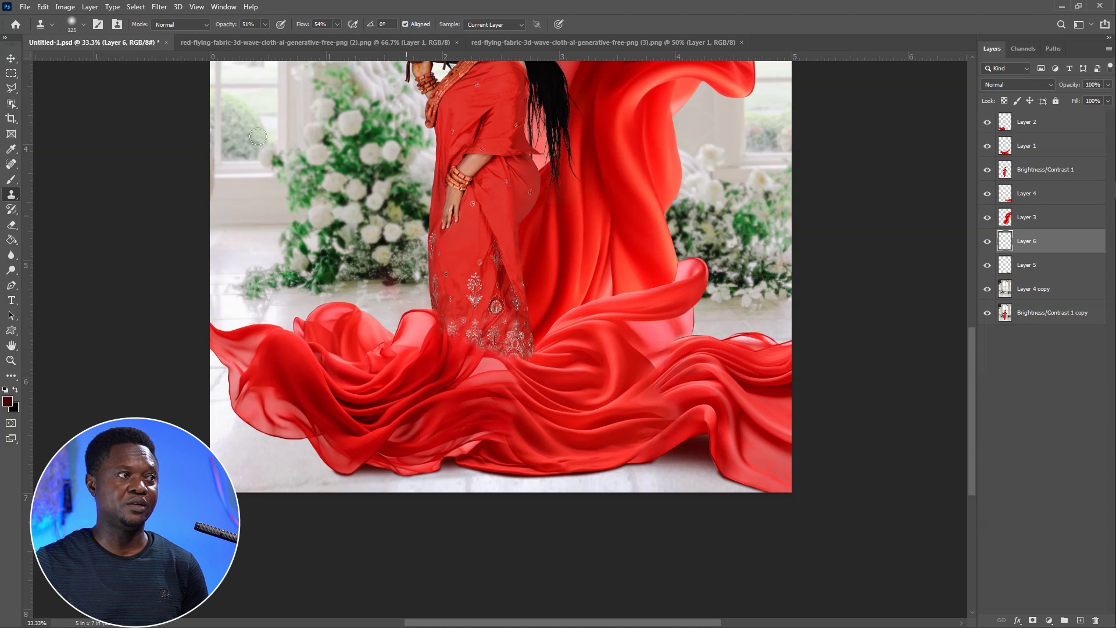
Nudge the Layer 6 shadow up three times and lower its opacity to 80%
left_click(11, 59)
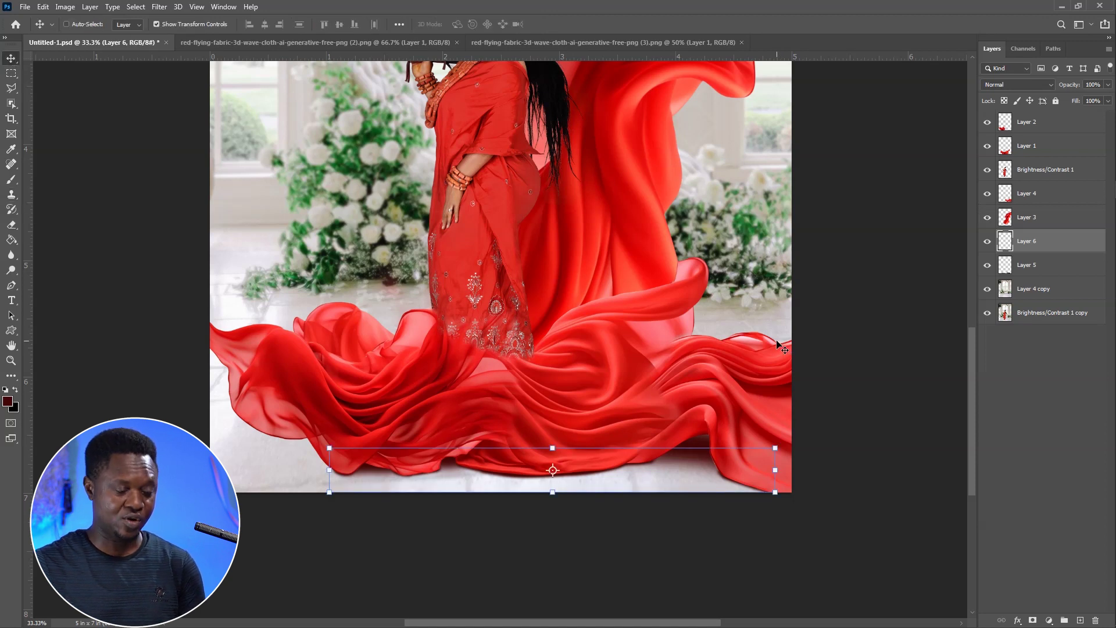
key("Up")
key("Up")
key("Up")
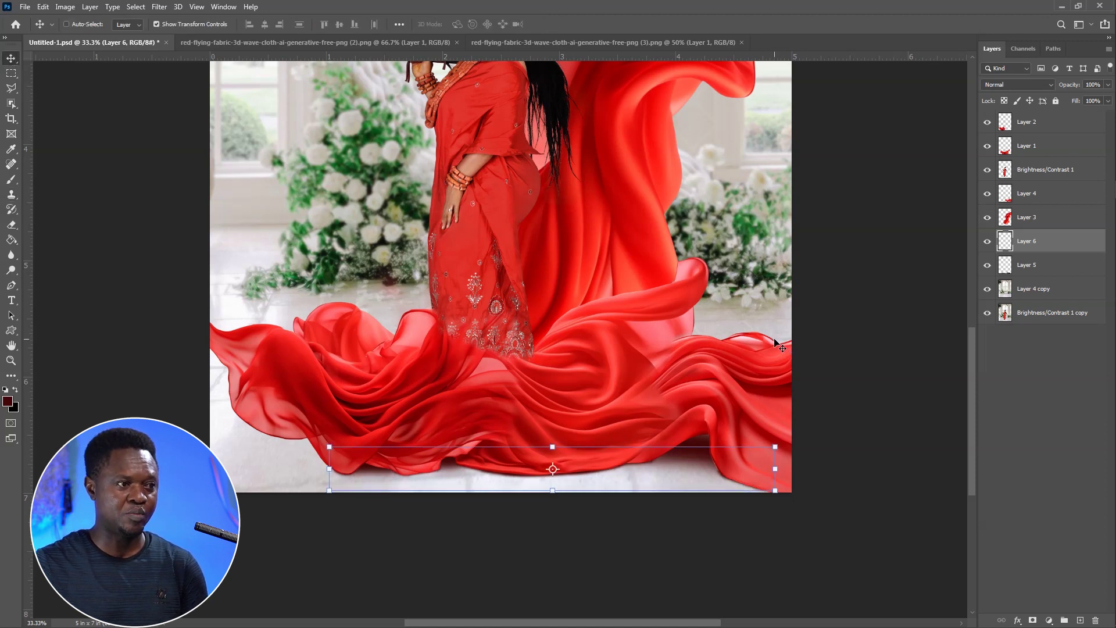
key("Up")
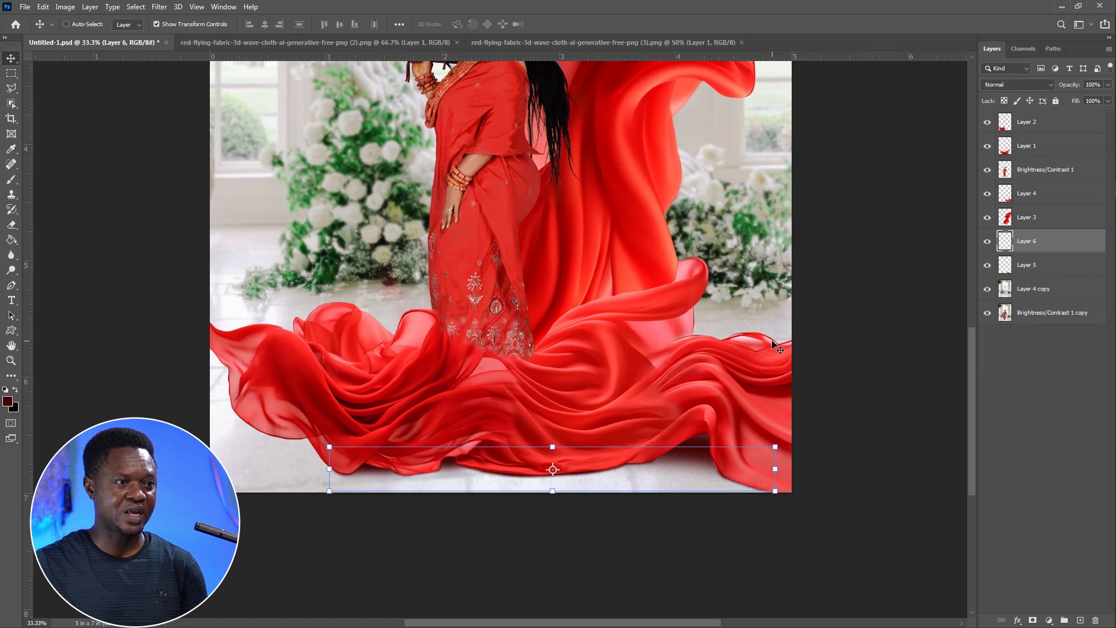
key("Up")
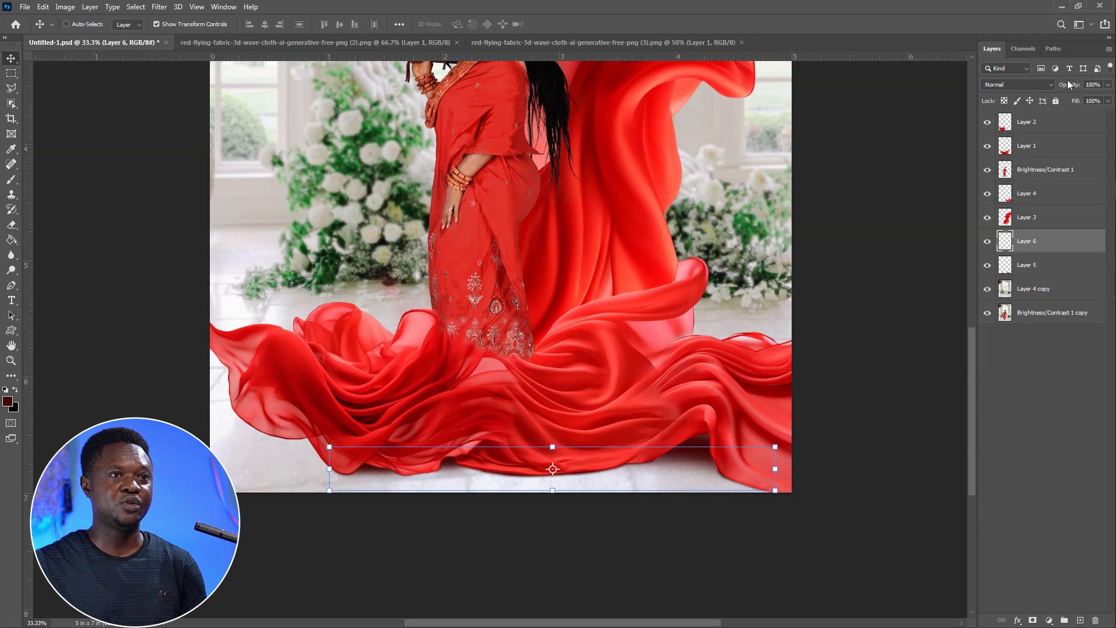
left_click_drag(1069, 89, 1056, 90)
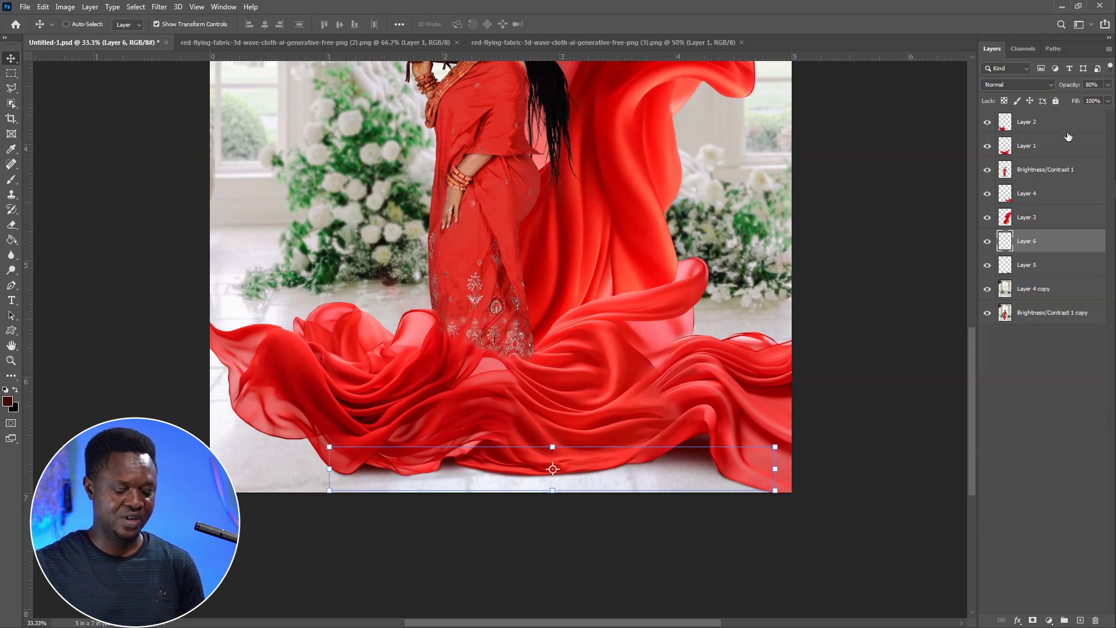
key("ctrl+minus")
key("ctrl+minus")
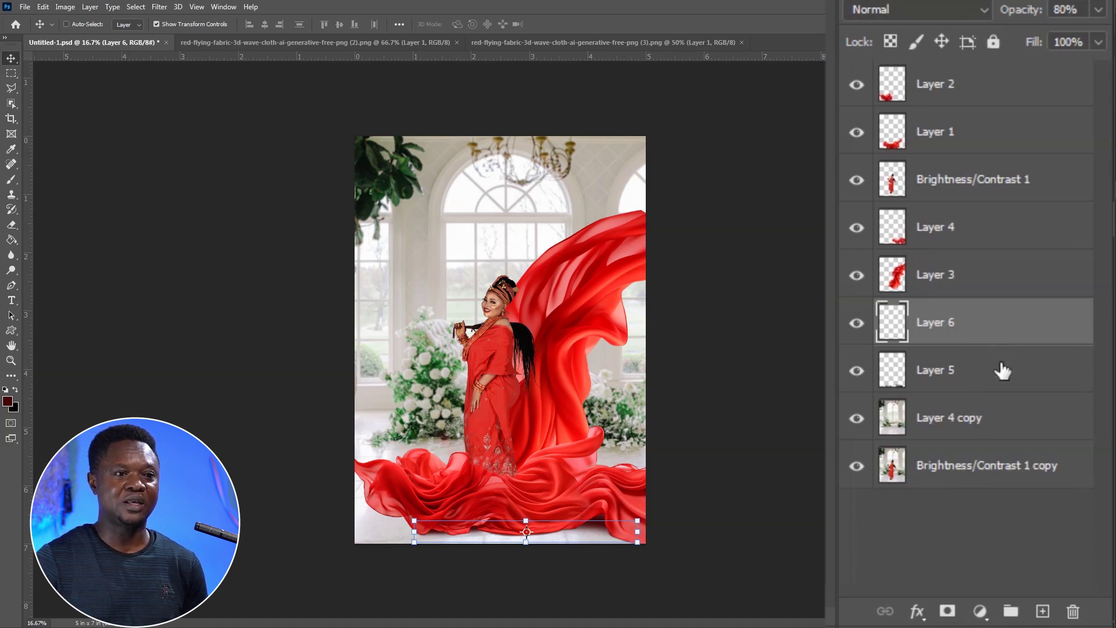
Add Layer 7 and set the soft brush to 43% opacity and 40% flow
left_click(1042, 613)
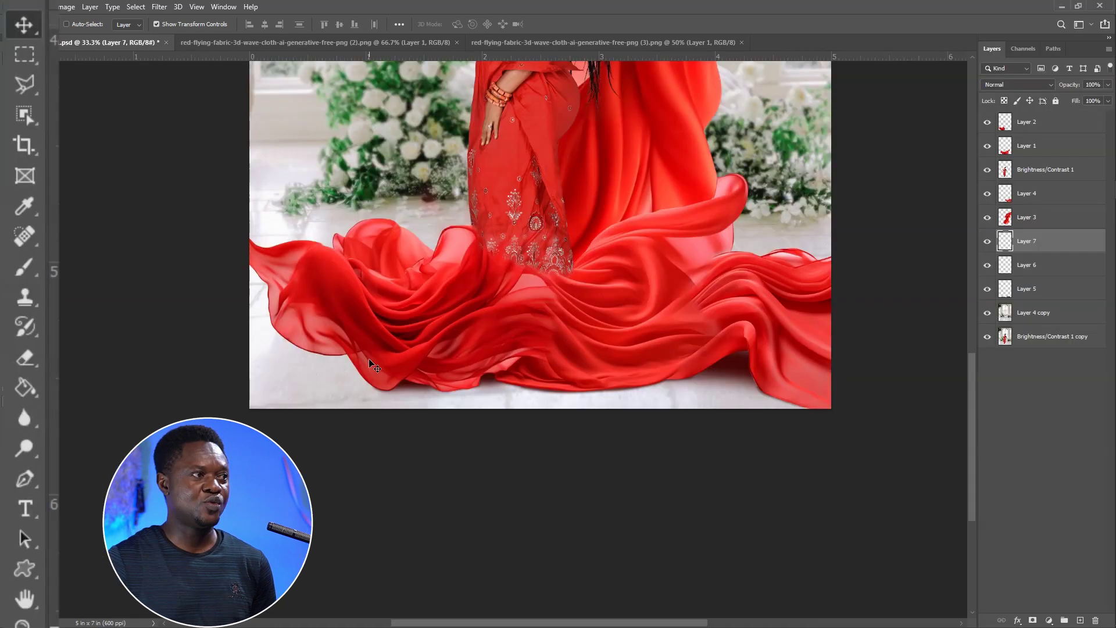
left_click(24, 274)
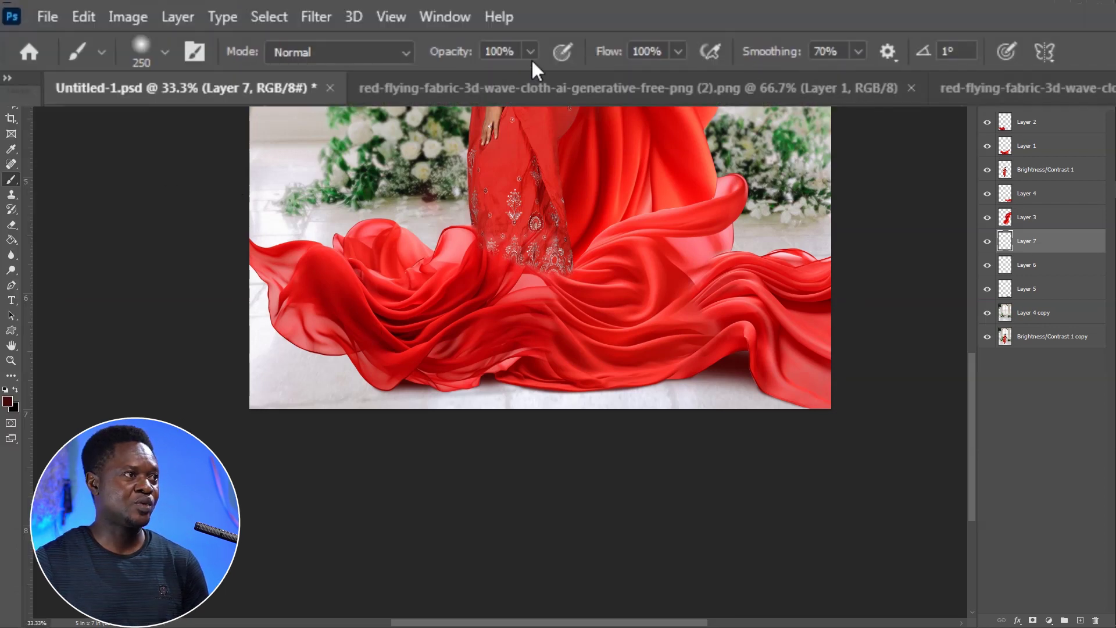
left_click(529, 51)
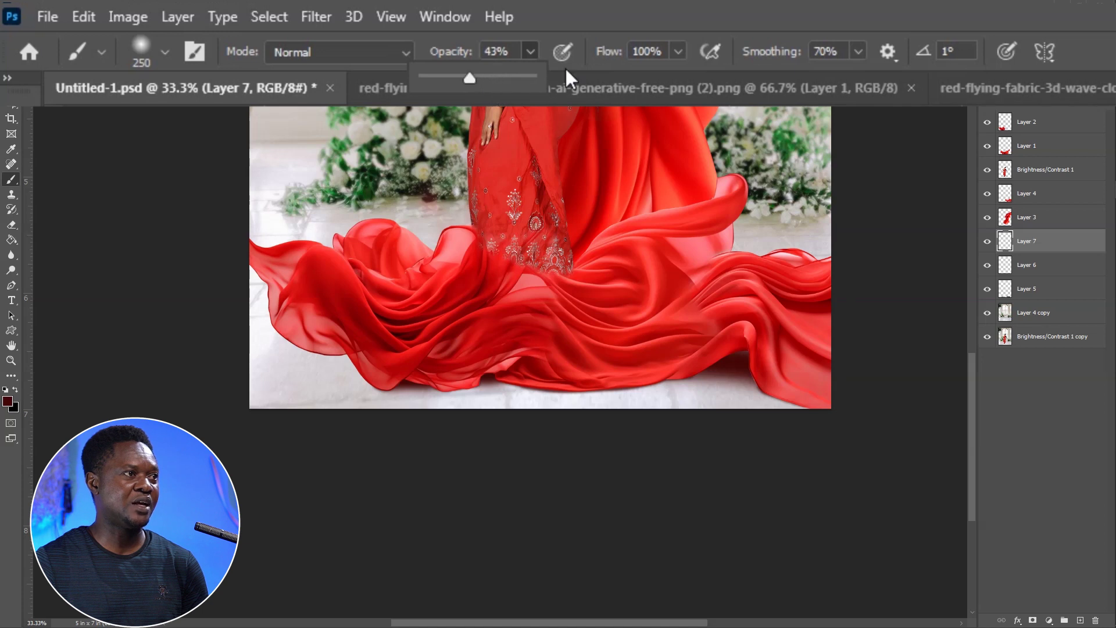
left_click(677, 51)
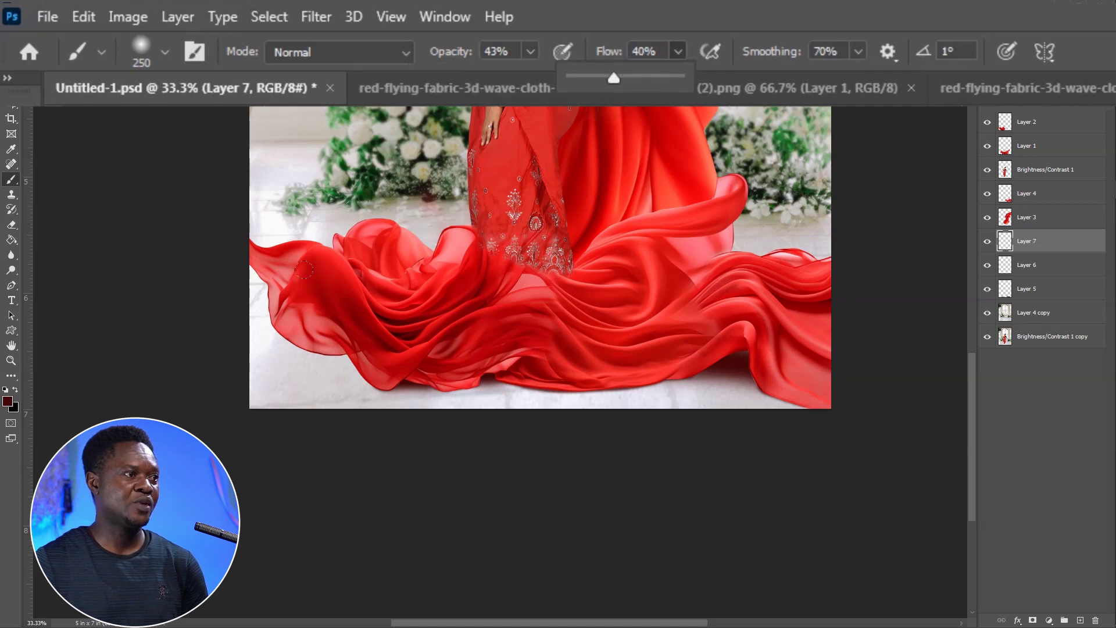
Paint a soft dark shadow along the fabric's lower-left edge
mouse_move(348, 362)
left_mouse_down()
mouse_move(358, 377)
mouse_move(326, 375)
mouse_move(288, 358)
mouse_move(264, 324)
mouse_move(297, 352)
mouse_move(376, 347)
left_mouse_up()
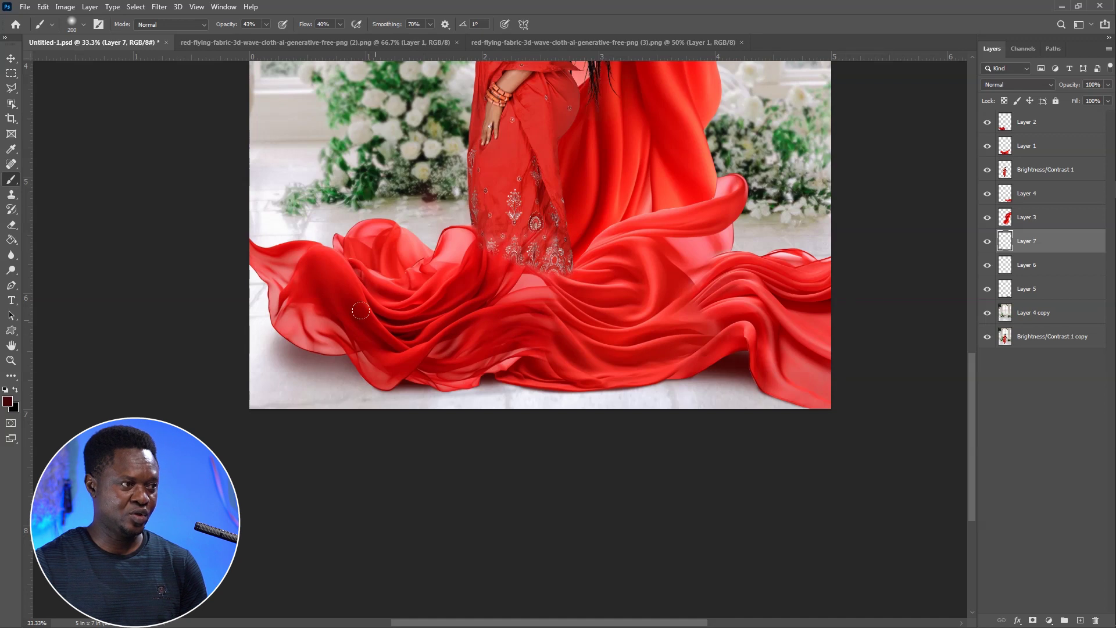
key("bracketleft")
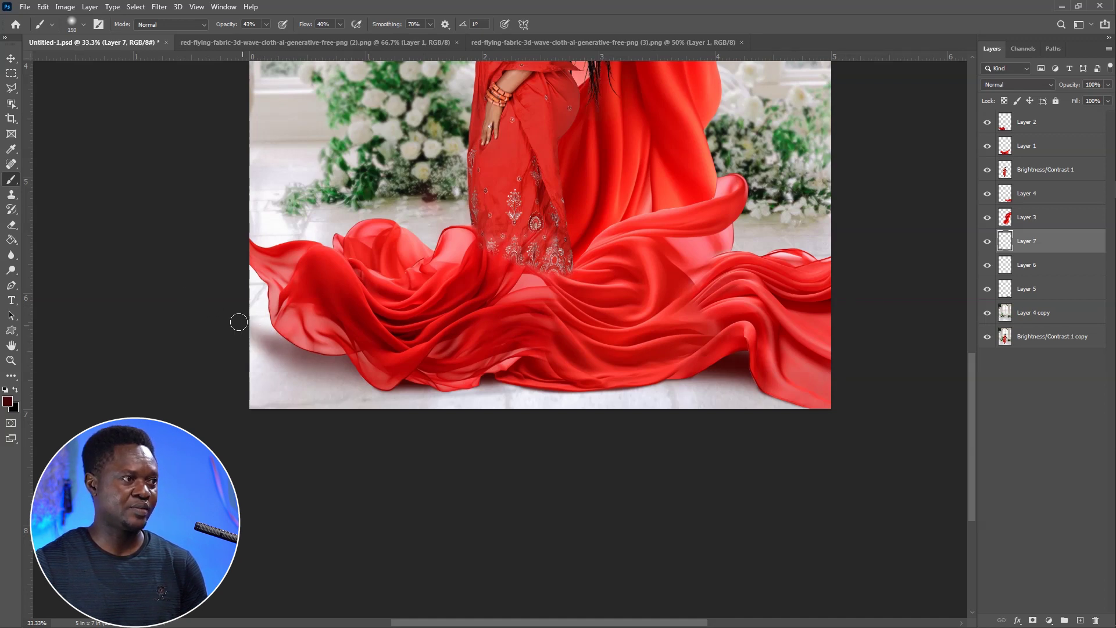
mouse_move(303, 360)
left_mouse_down()
mouse_move(395, 362)
mouse_move(332, 357)
mouse_move(346, 373)
mouse_move(333, 379)
mouse_move(301, 352)
mouse_move(398, 361)
mouse_move(359, 349)
left_mouse_up()
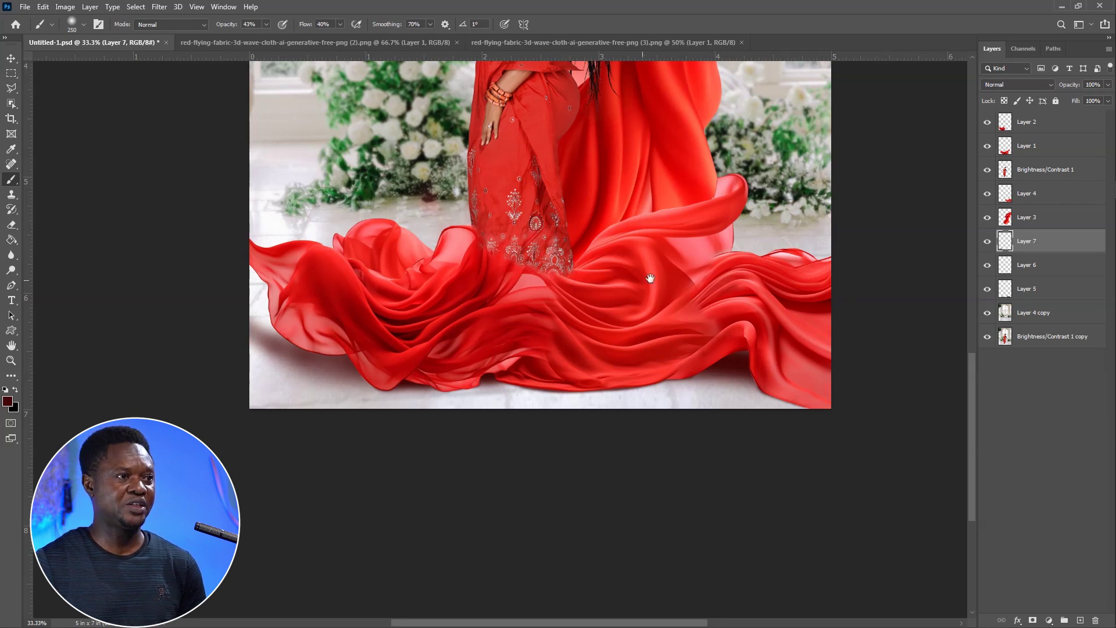
left_click_drag(650, 278, 414, 257)
left_click_drag(476, 309, 752, 322)
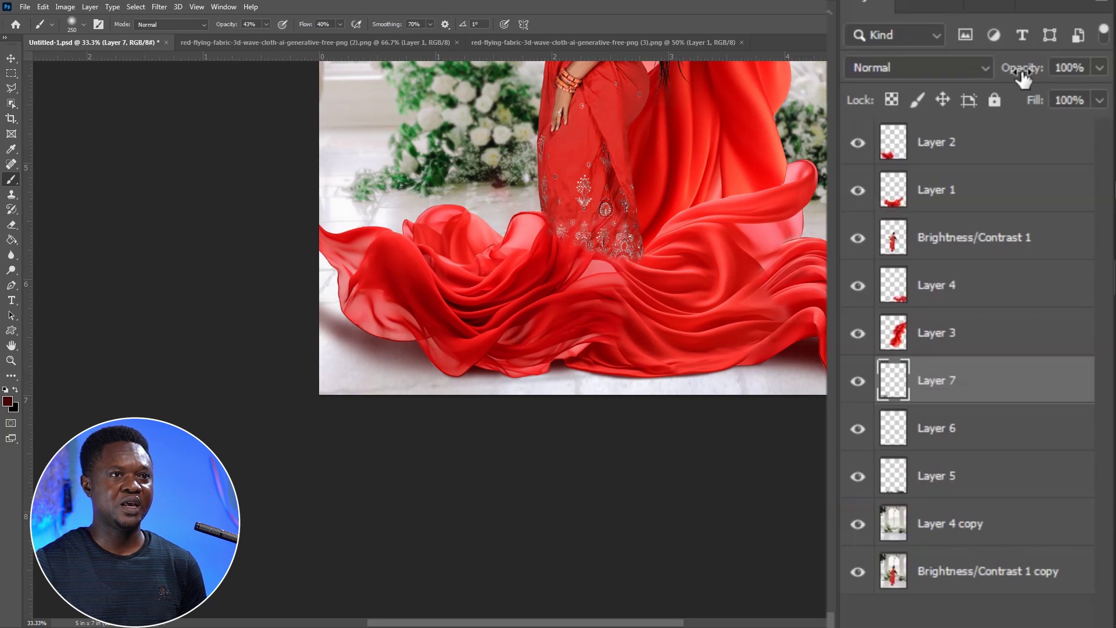
Set Layer 7 opacity to 79% and group Layers 5, 6 and 7 into Group 1
left_click_drag(1069, 88, 997, 80)
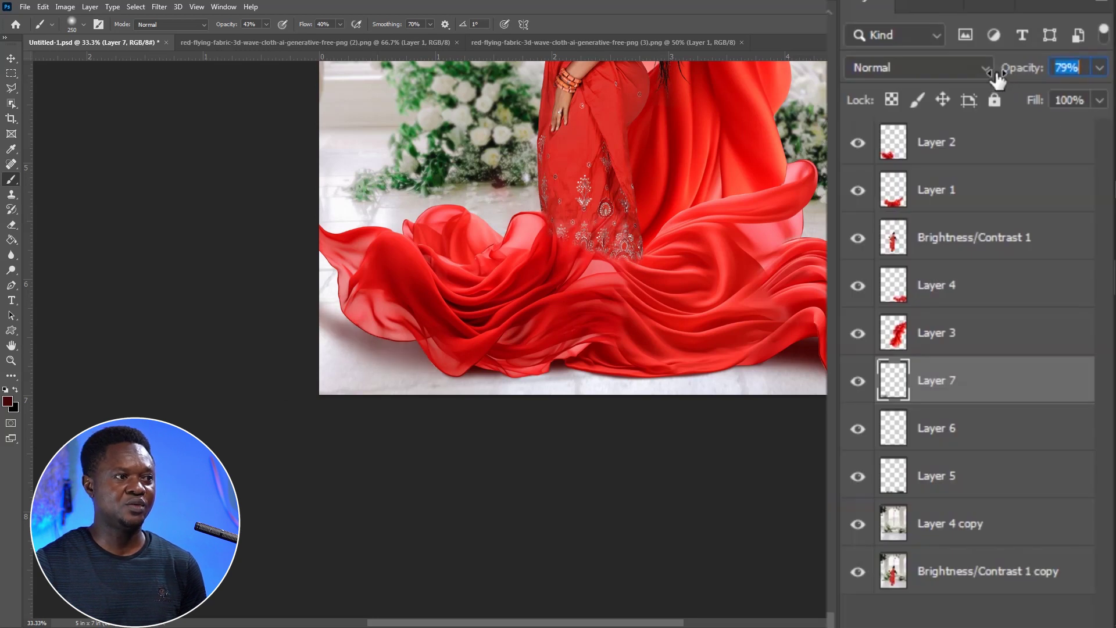
key("Return")
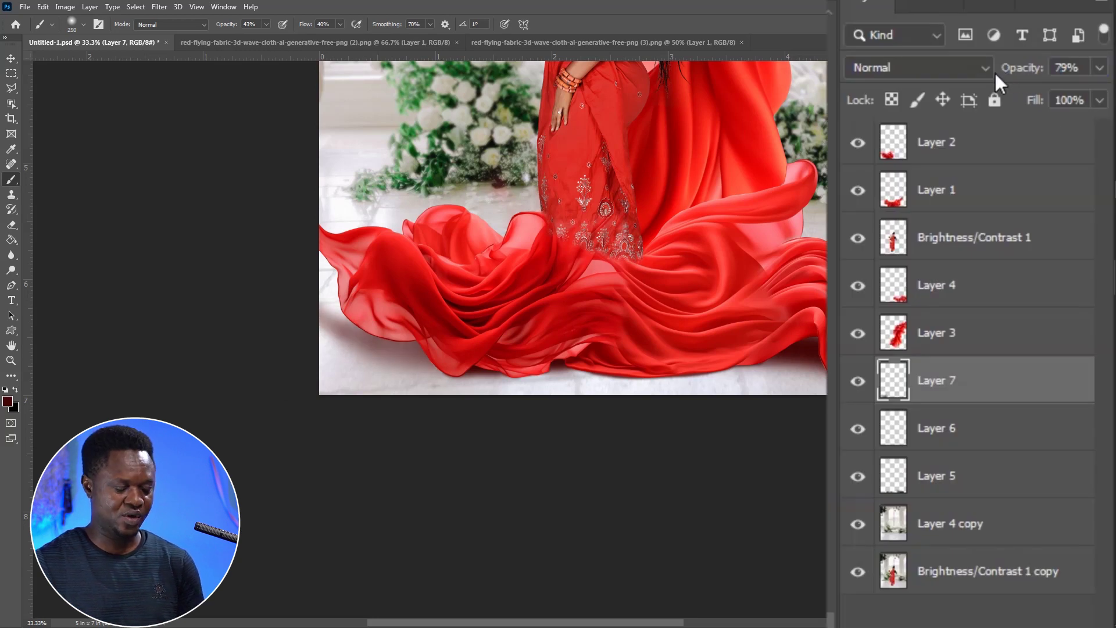
key("ctrl+minus")
key("ctrl+minus")
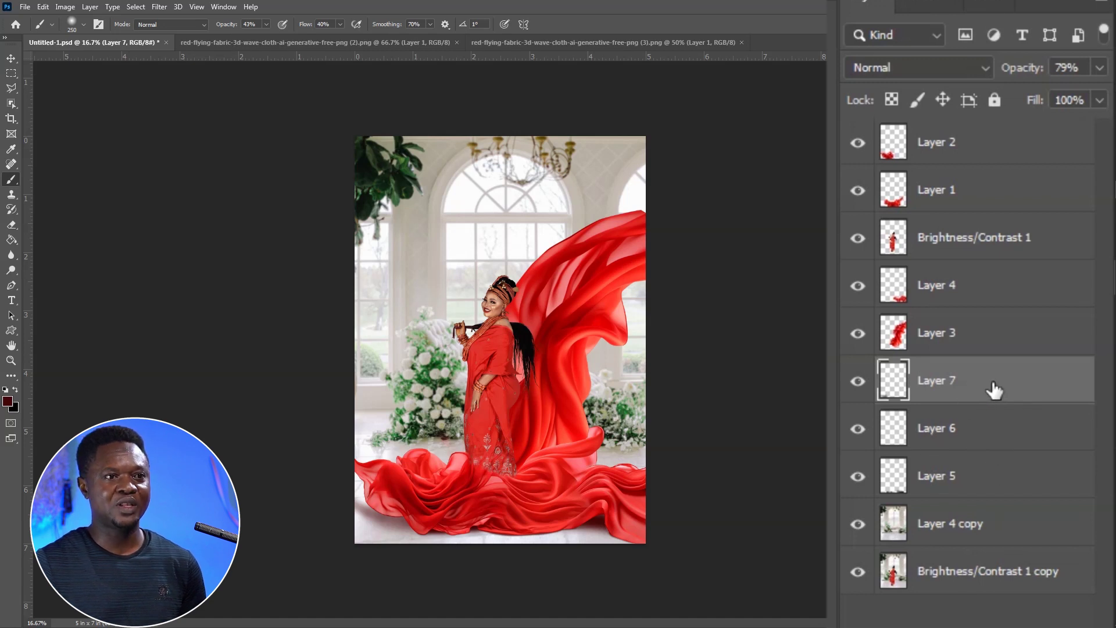
left_click(970, 486, "shift")
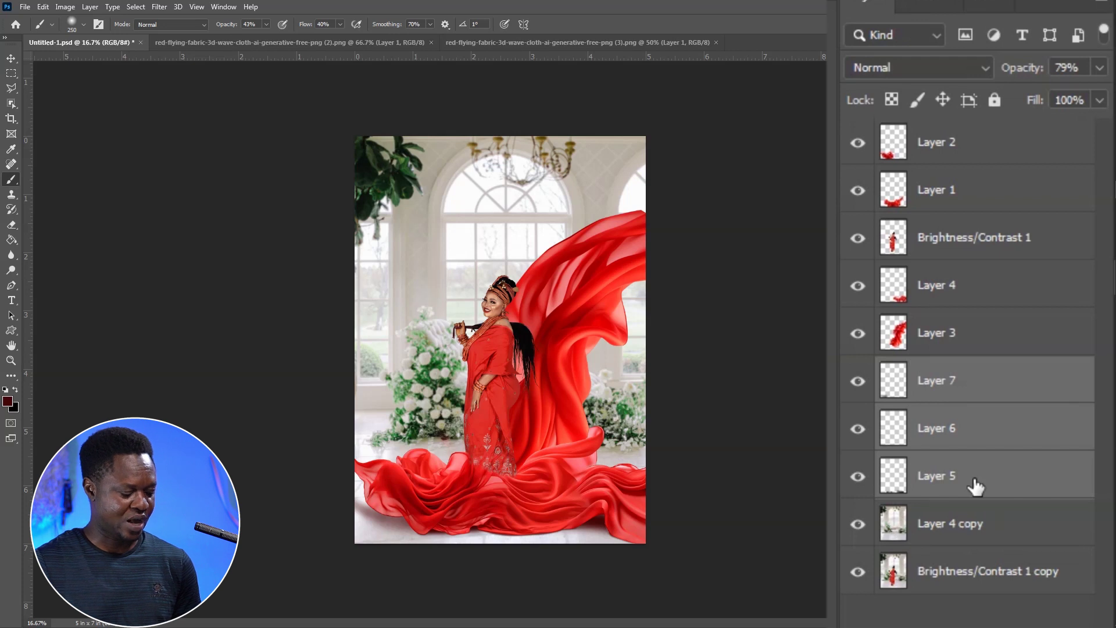
key("ctrl+g")
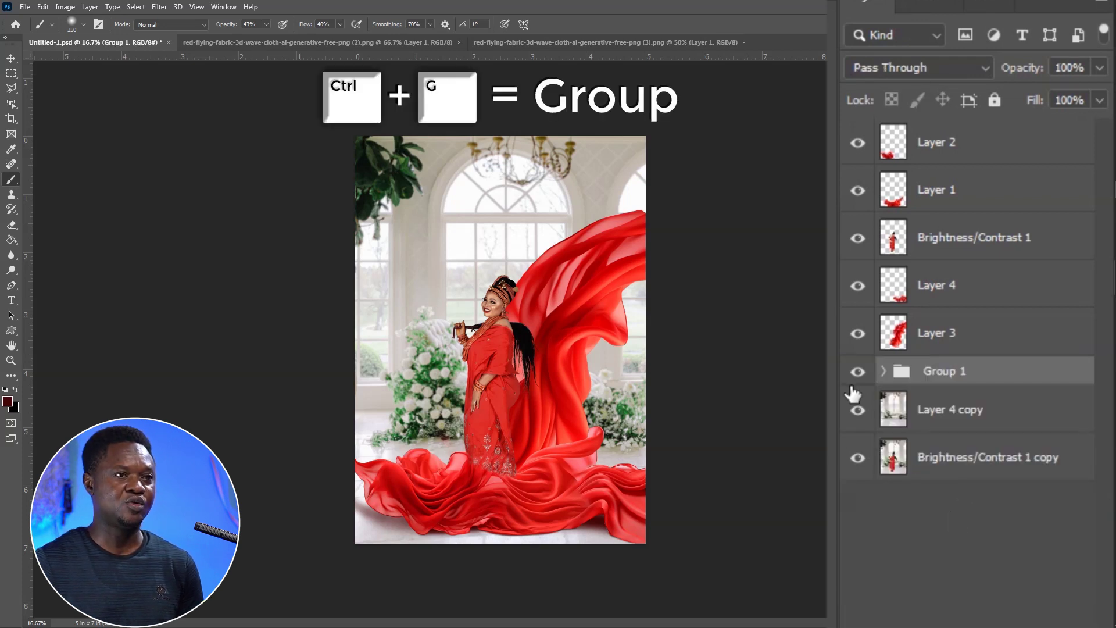
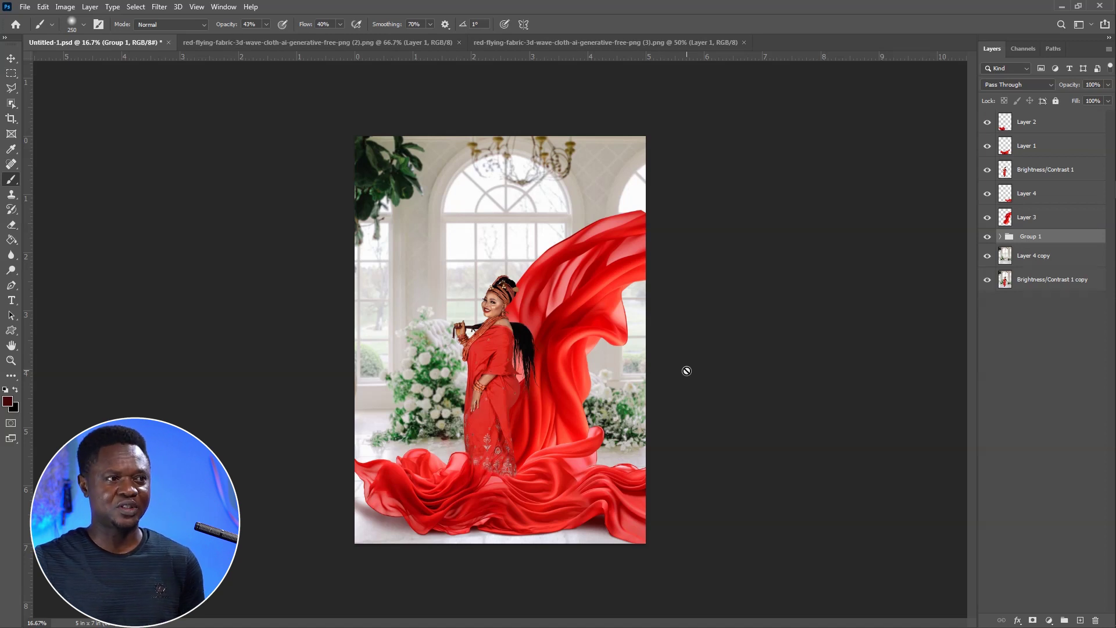
Select Layer 4 copy in the Layers panel
left_click(1057, 259)
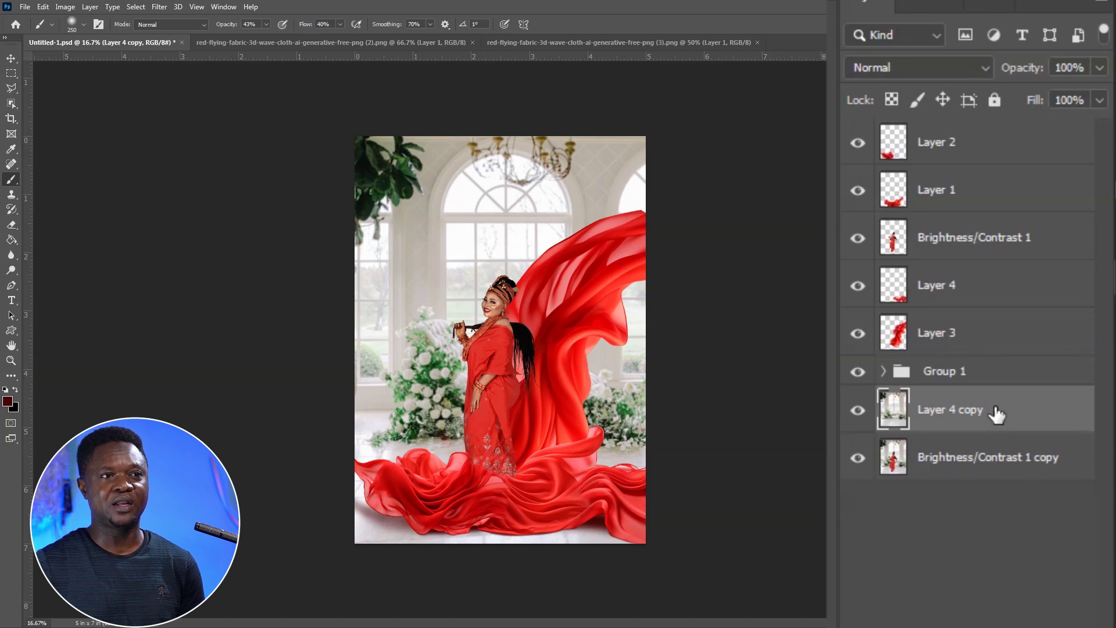
Add a Color Balance adjustment layer with midtones at Cyan–Red +89 and Yellow–Blue -19
left_click(985, 617)
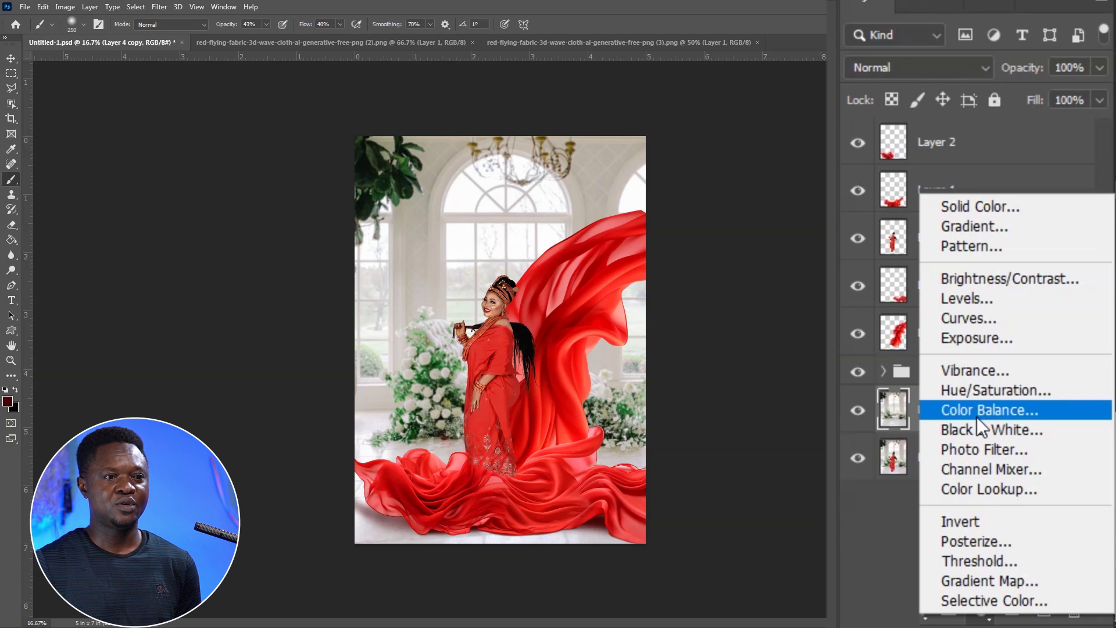
left_click(983, 412)
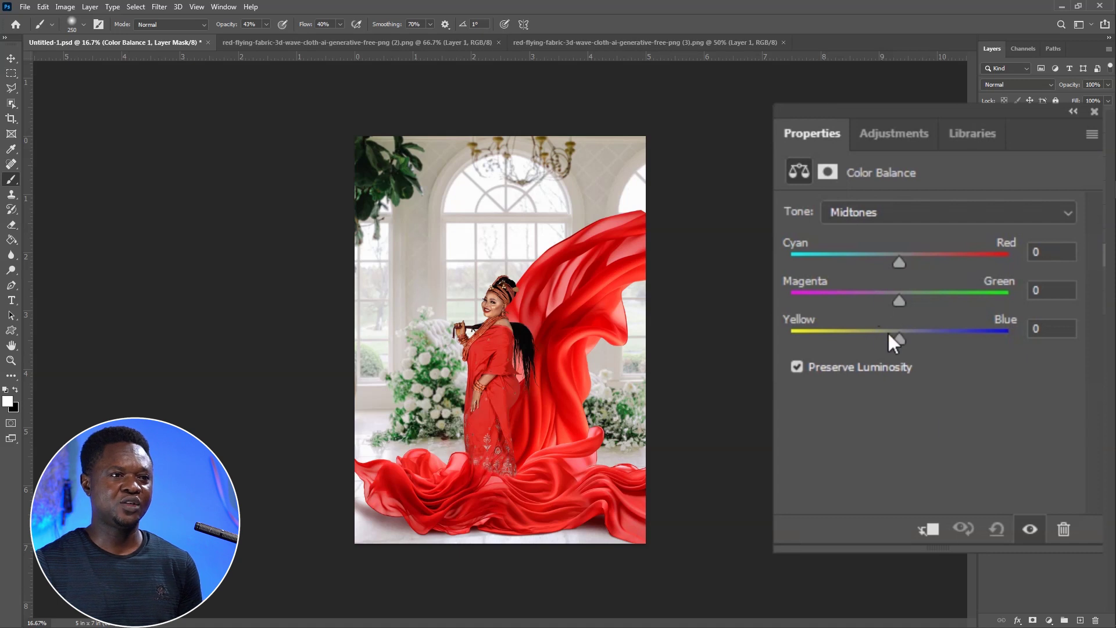
left_click_drag(902, 262, 966, 266)
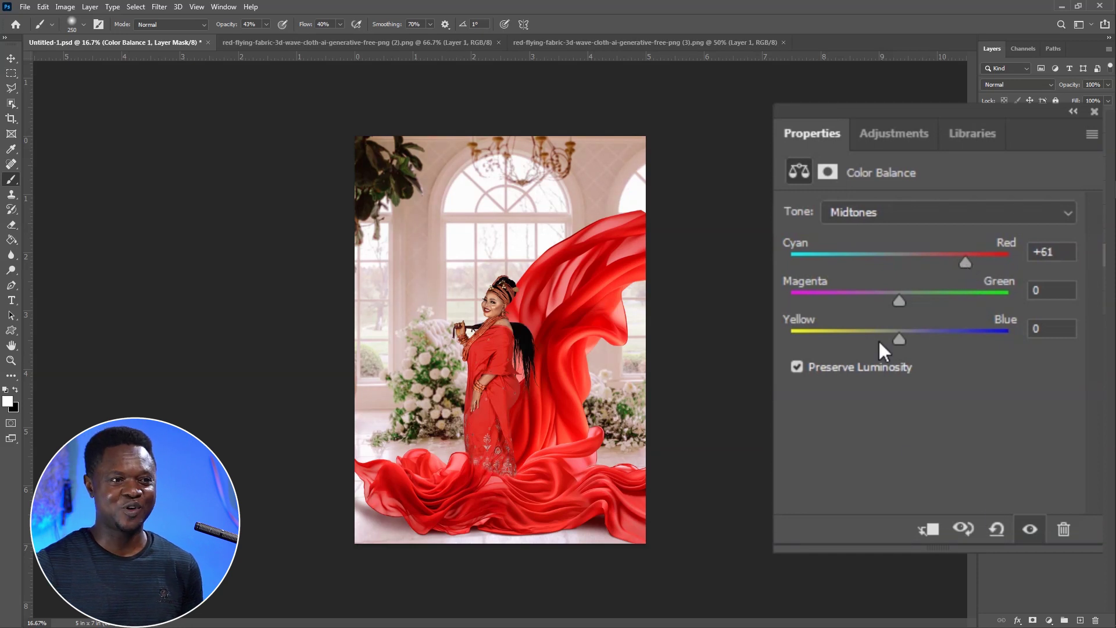
left_click_drag(889, 340, 879, 340)
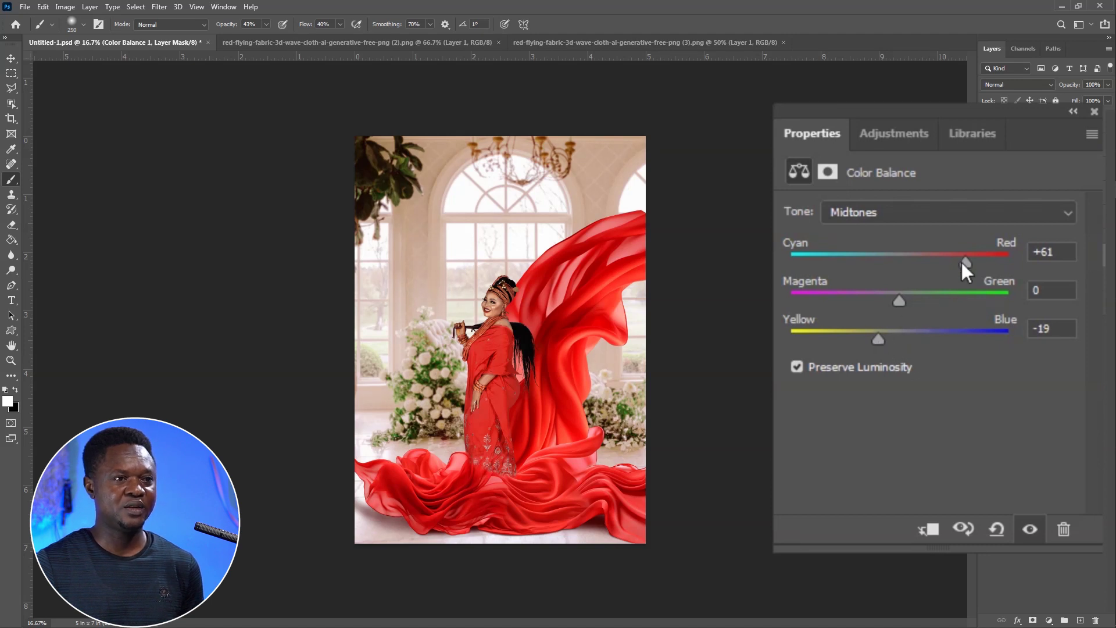
left_click_drag(984, 267, 996, 267)
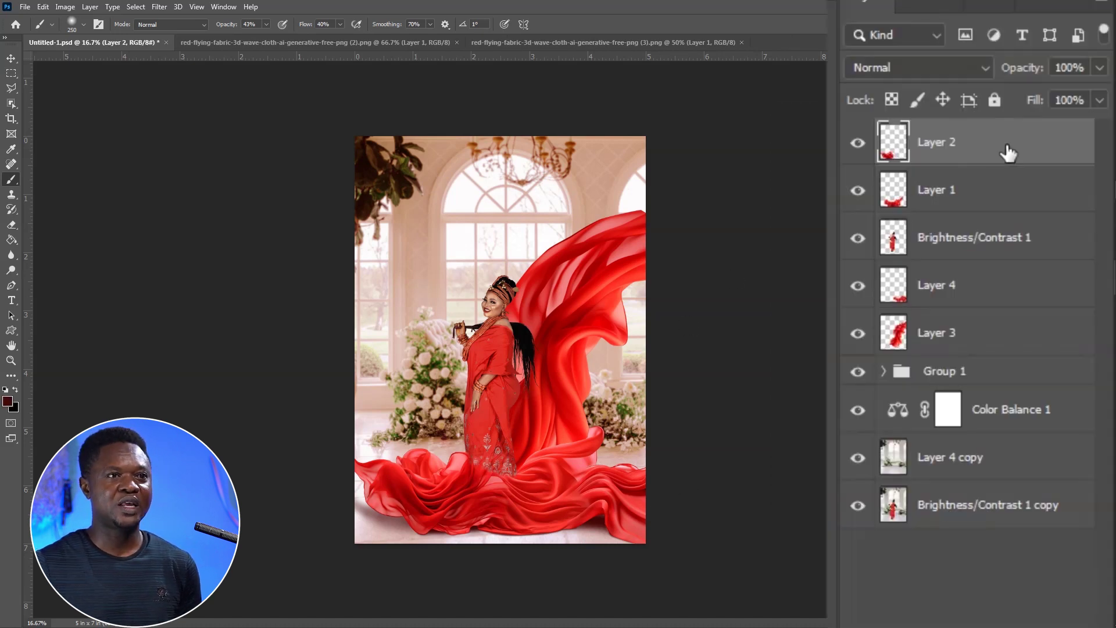
Add a new top layer and fill it with solid black using the Paint Bucket
left_click(1045, 610)
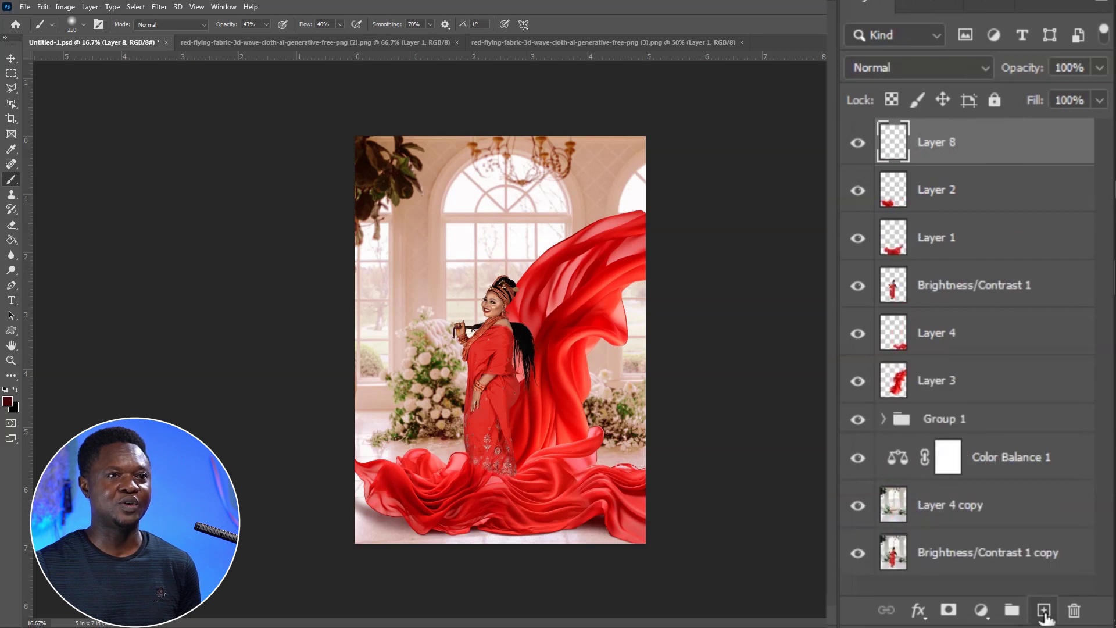
left_click(8, 401)
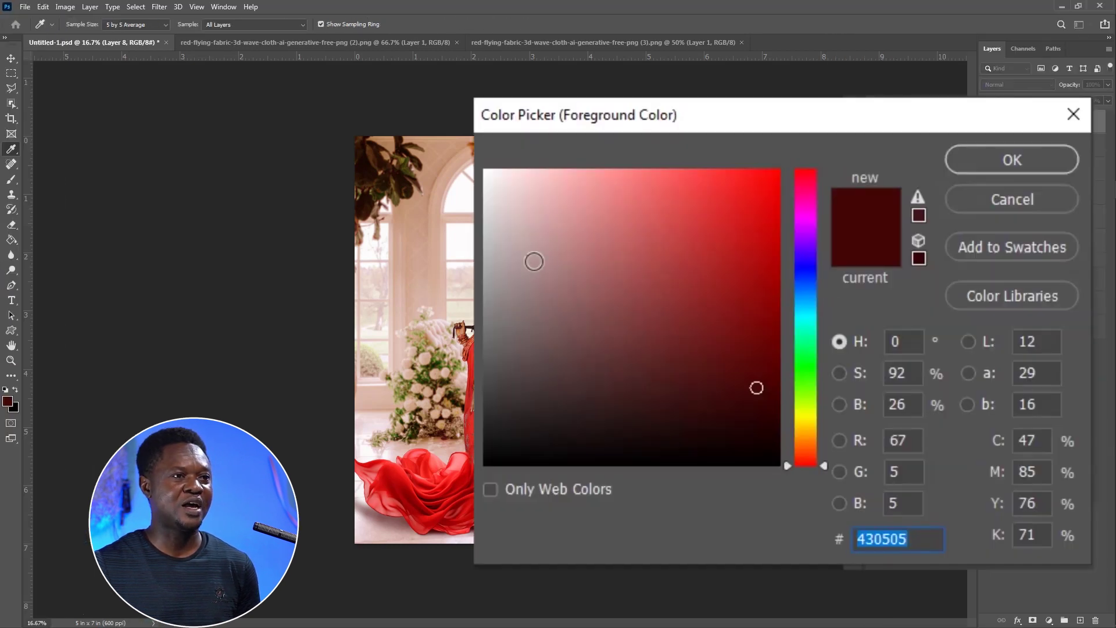
left_click_drag(836, 344, 787, 450)
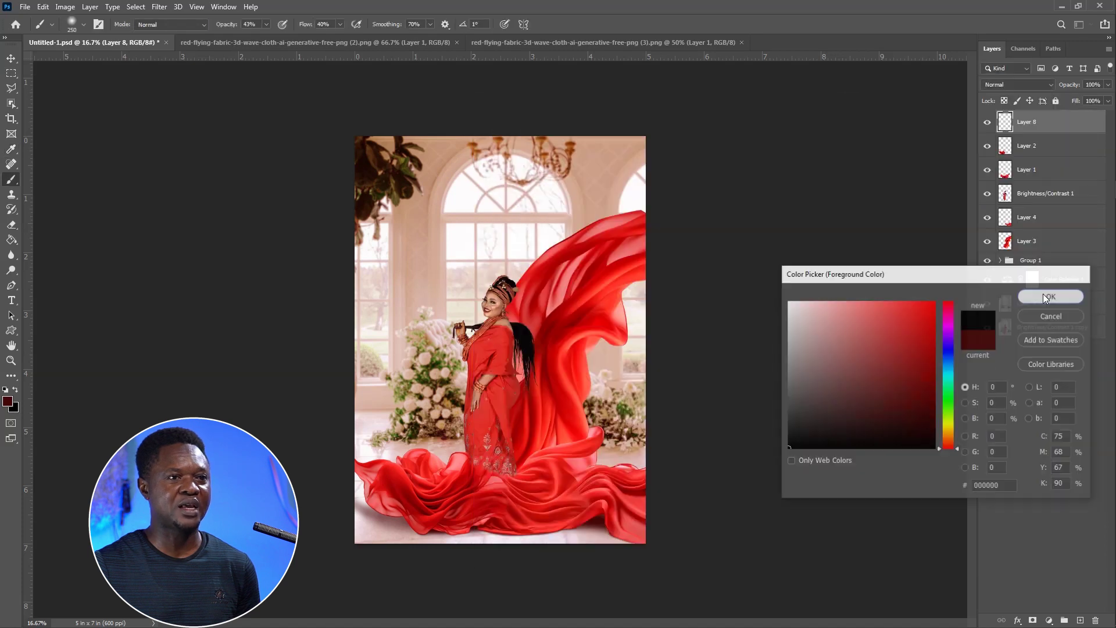
left_click(995, 162)
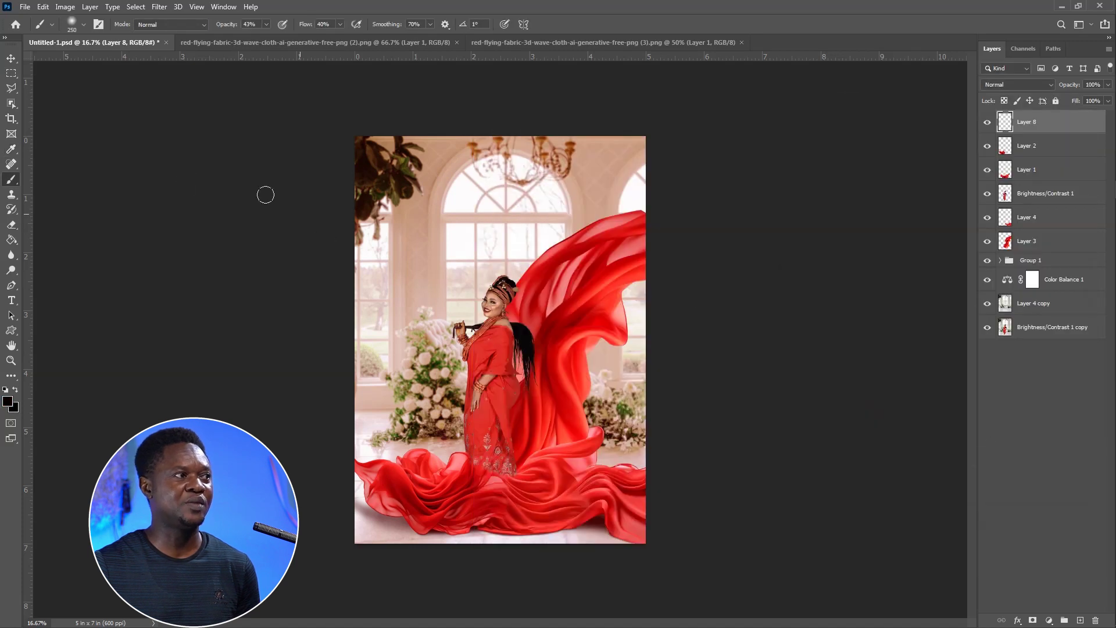
key("g")
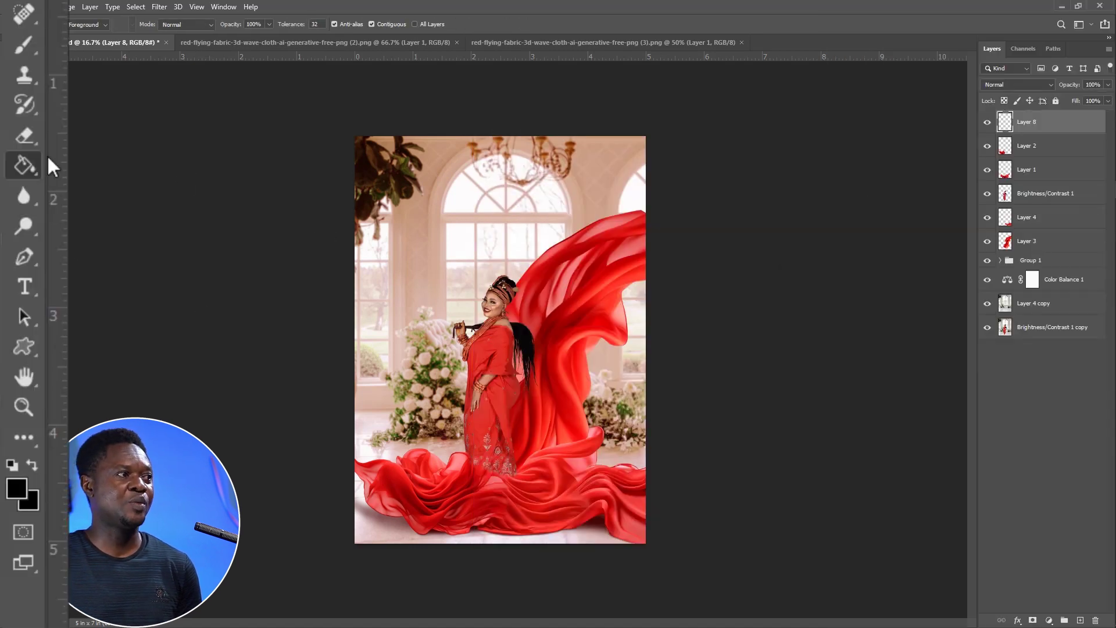
left_click(452, 247)
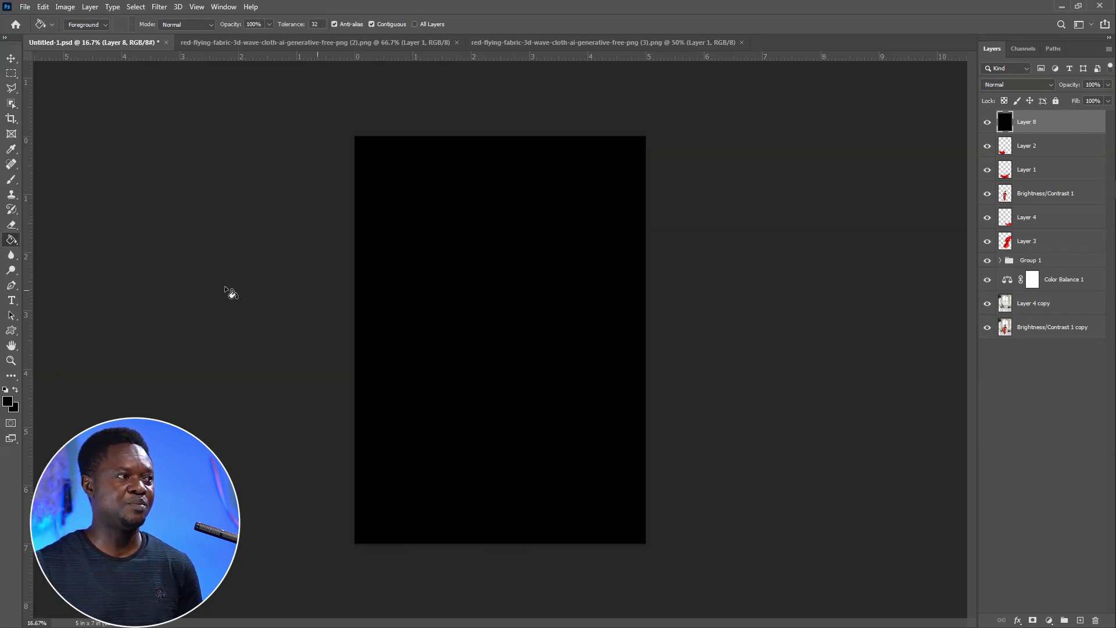
Draw a tall oval selection across the canvas centre with the Elliptical Marquee
left_click(11, 73)
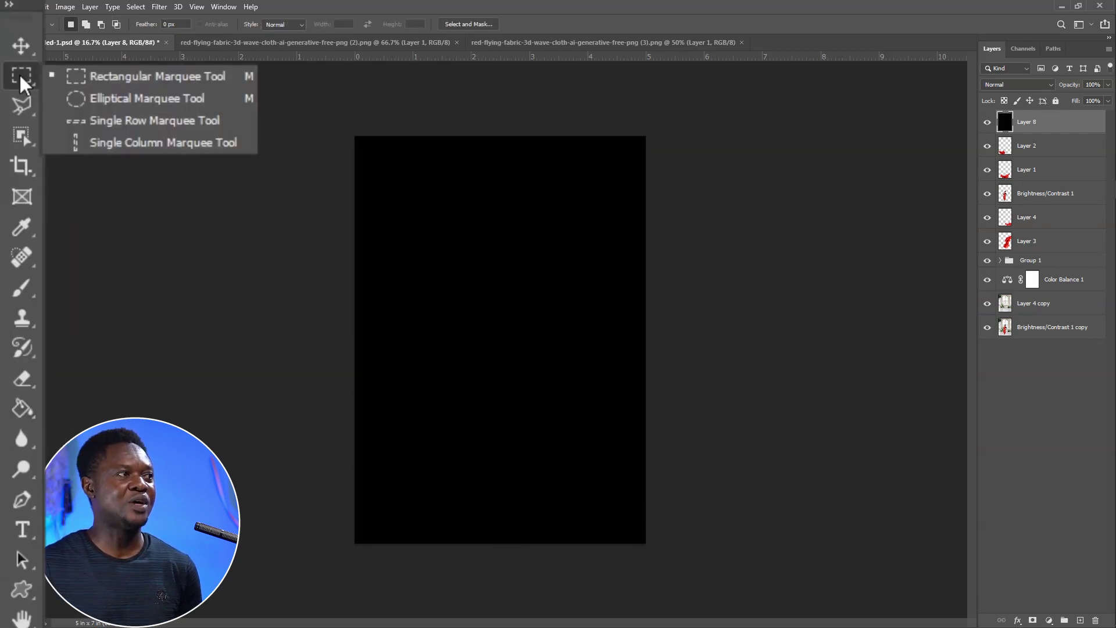
left_click(125, 102)
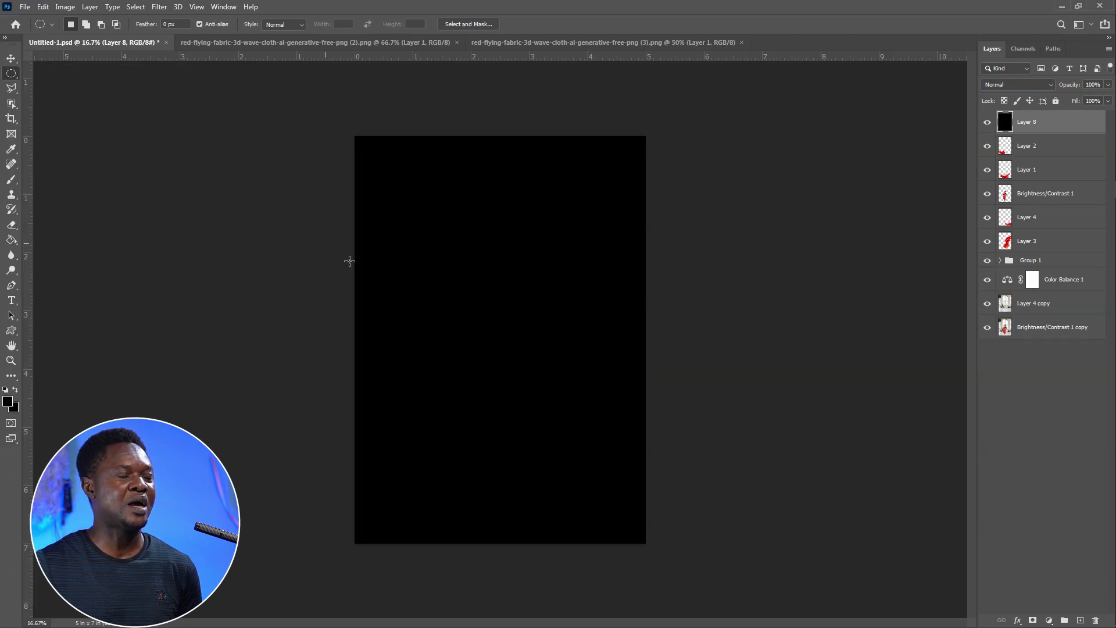
left_click_drag(378, 158, 623, 515)
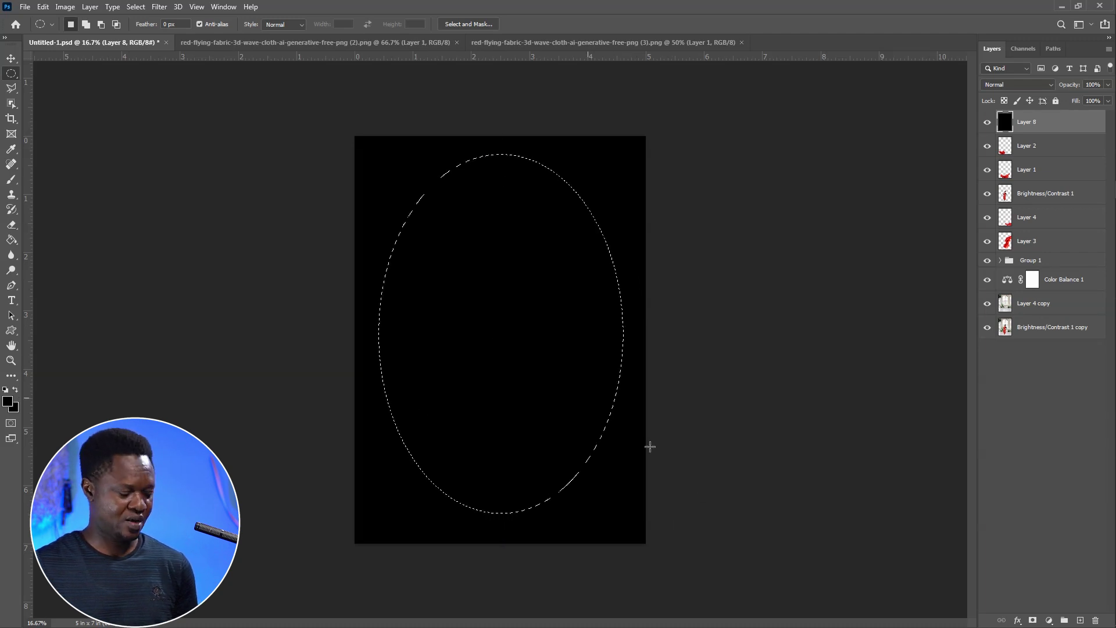
Feather the oval selection by 300 px, delete it from the black layer, then deselect
right_click(499, 276)
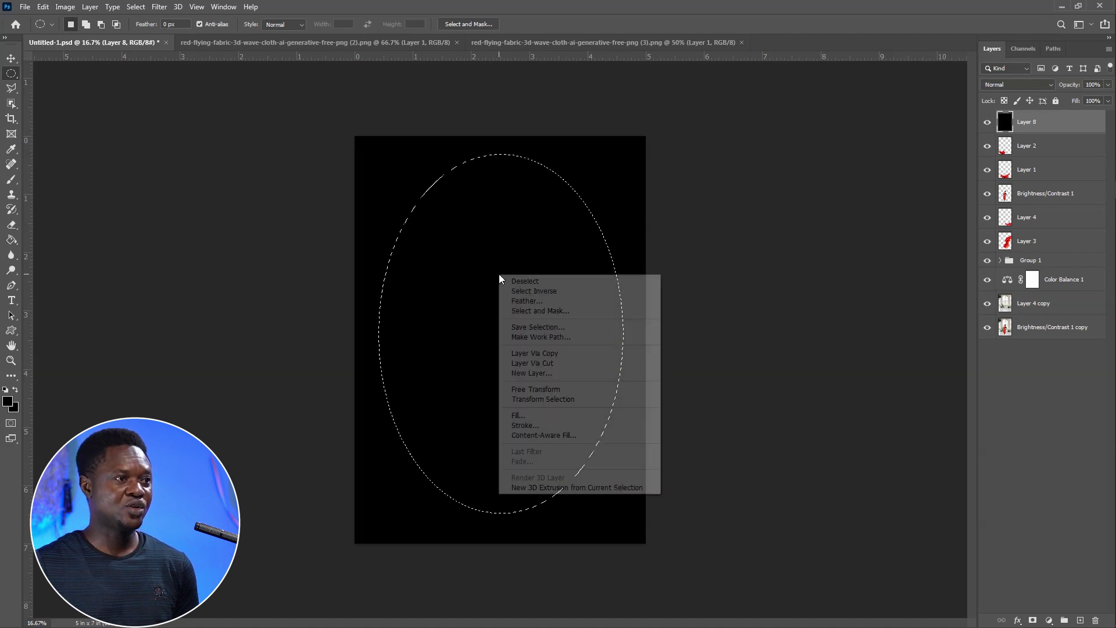
left_click(527, 301)
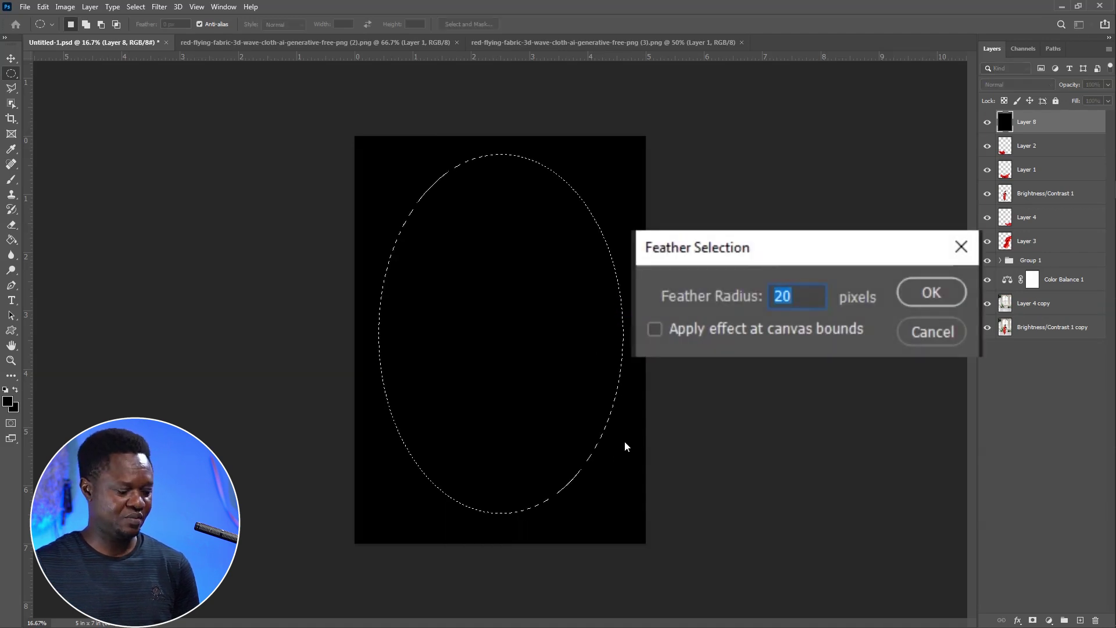
type("300")
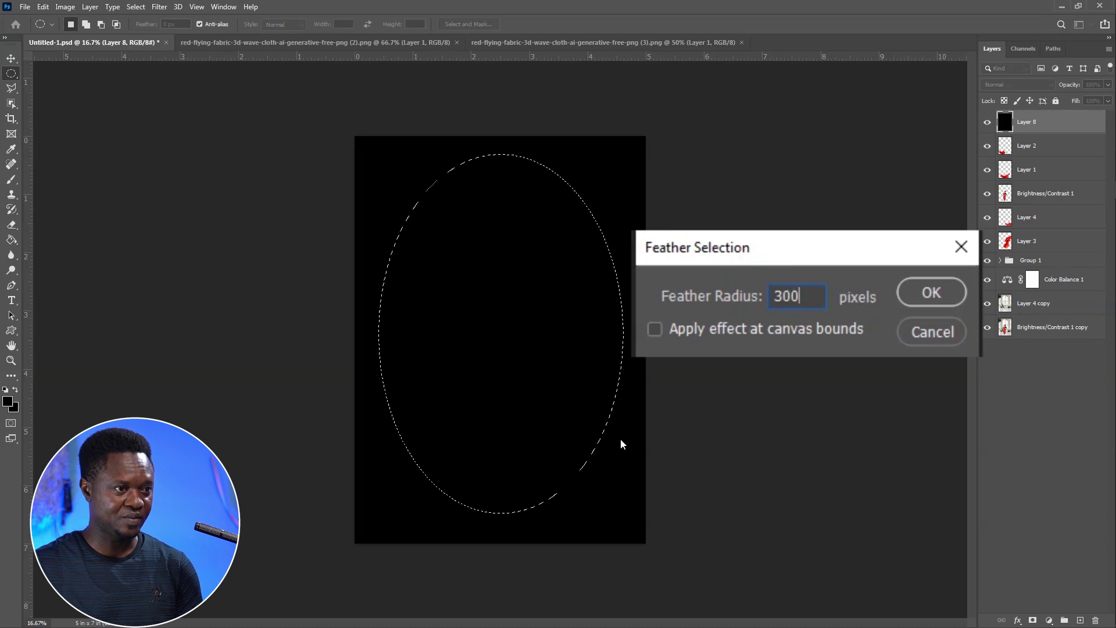
key("Return")
key("Delete")
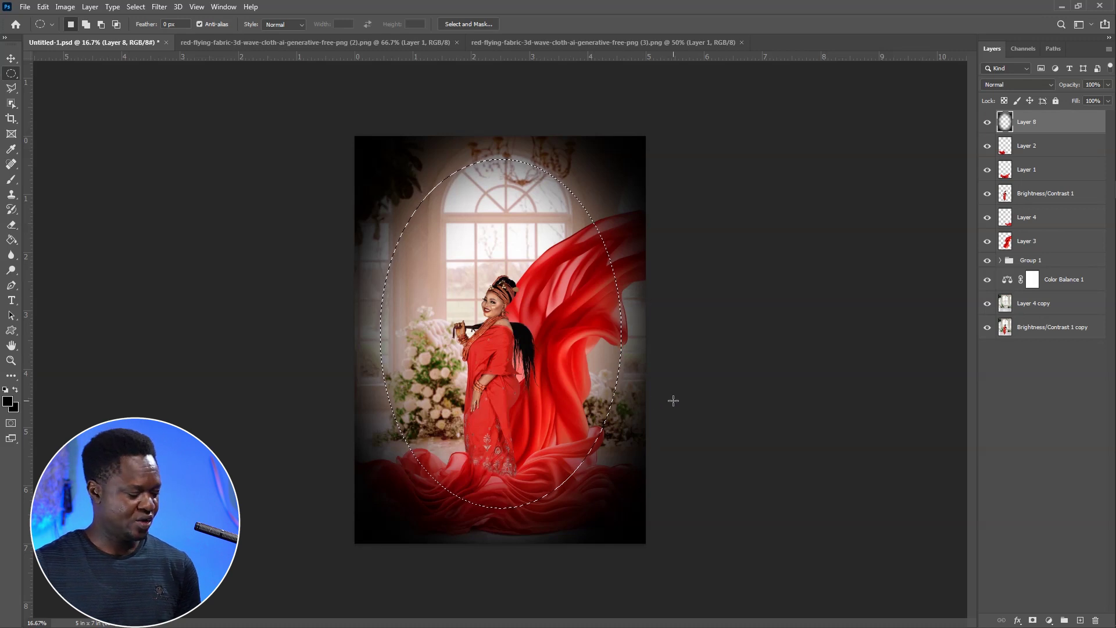
key("ctrl+d")
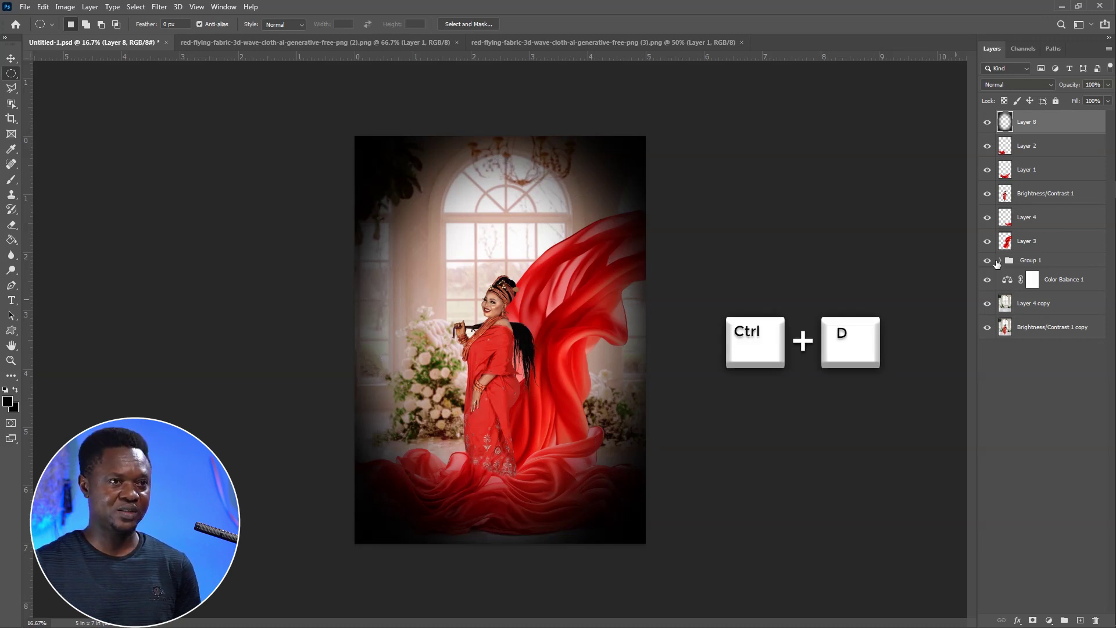
Lower Layer 8 opacity to 56% and compare before and after by soloing the bottom layer
left_click_drag(1061, 91, 979, 83)
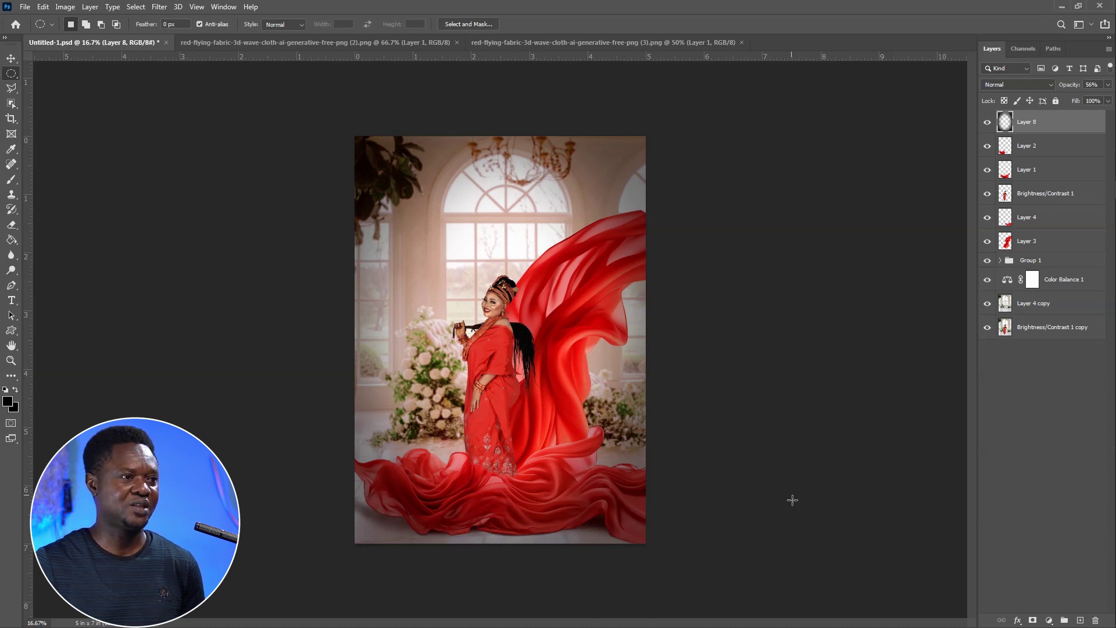
left_click(987, 328, "alt")
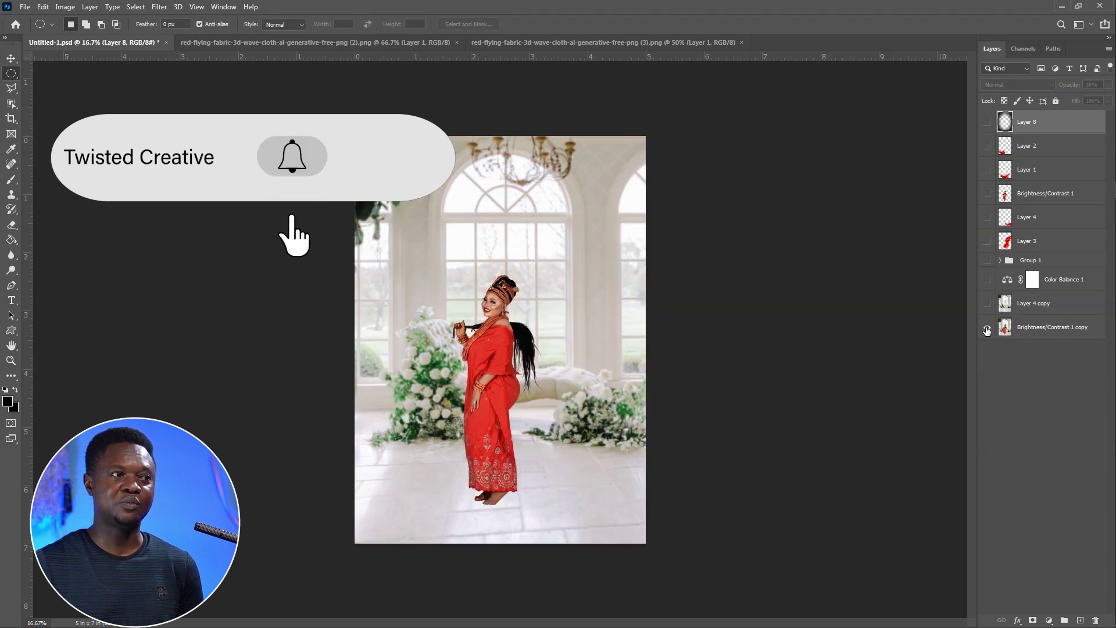
left_click(986, 329, "alt")
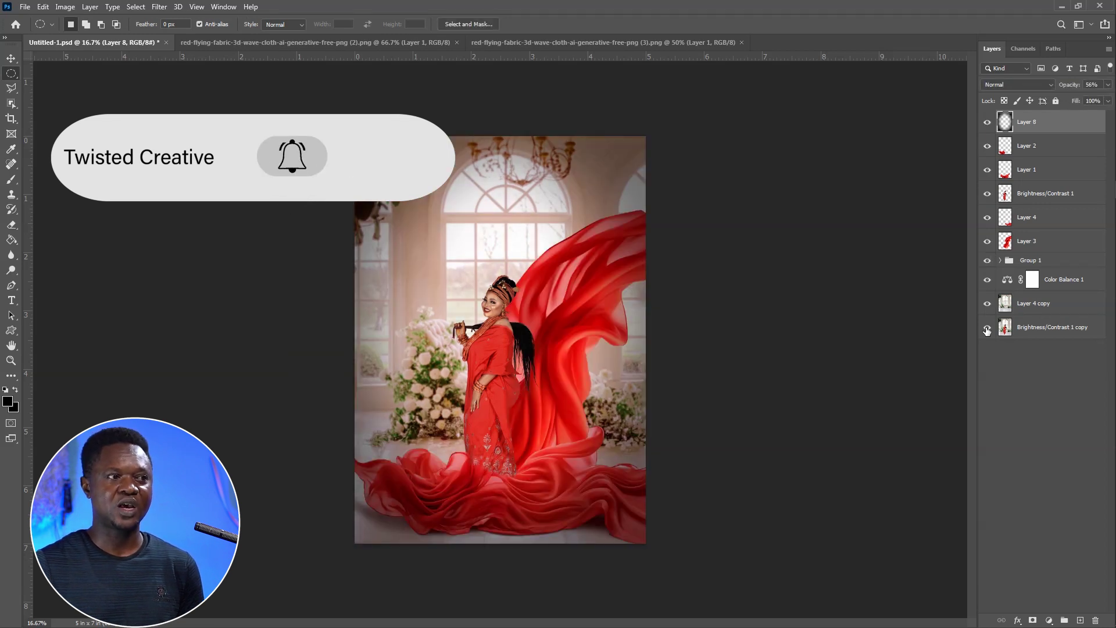
left_click(986, 329, "alt")
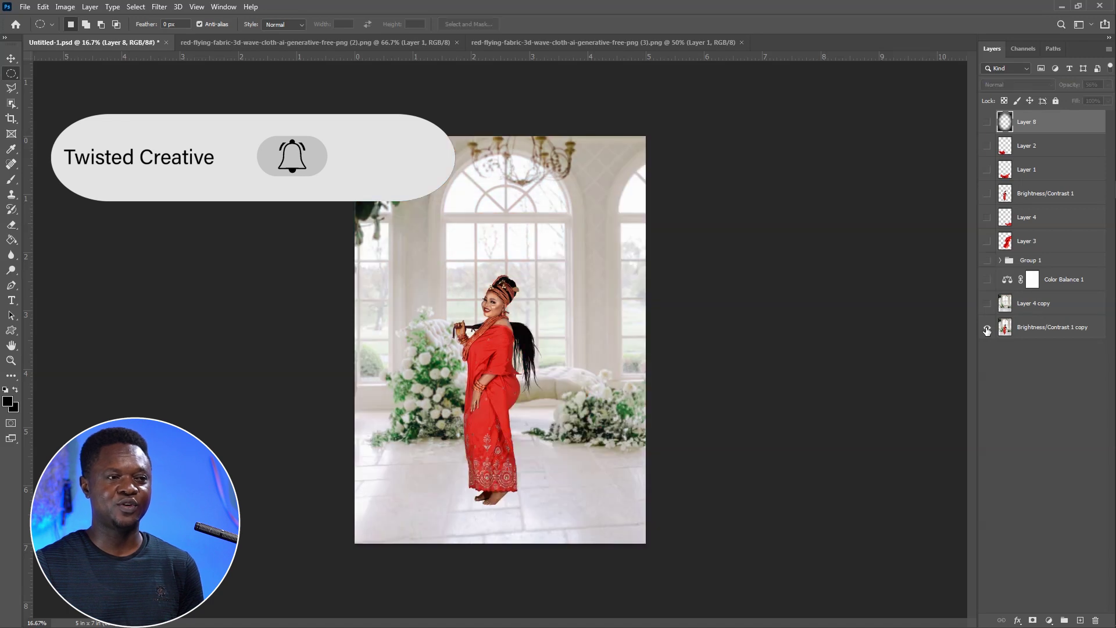
left_click(986, 328, "alt")
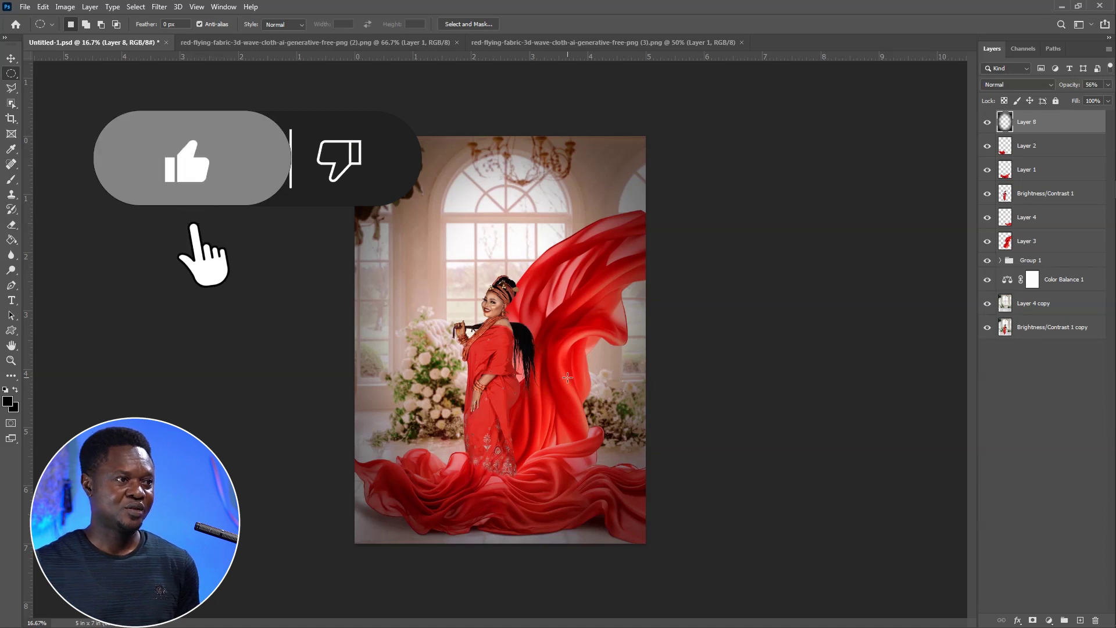
Zoom in to about 200% and pan across the red dress to a small embroidered flower
key("ctrl+plus")
key("ctrl+plus")
key("ctrl+plus")
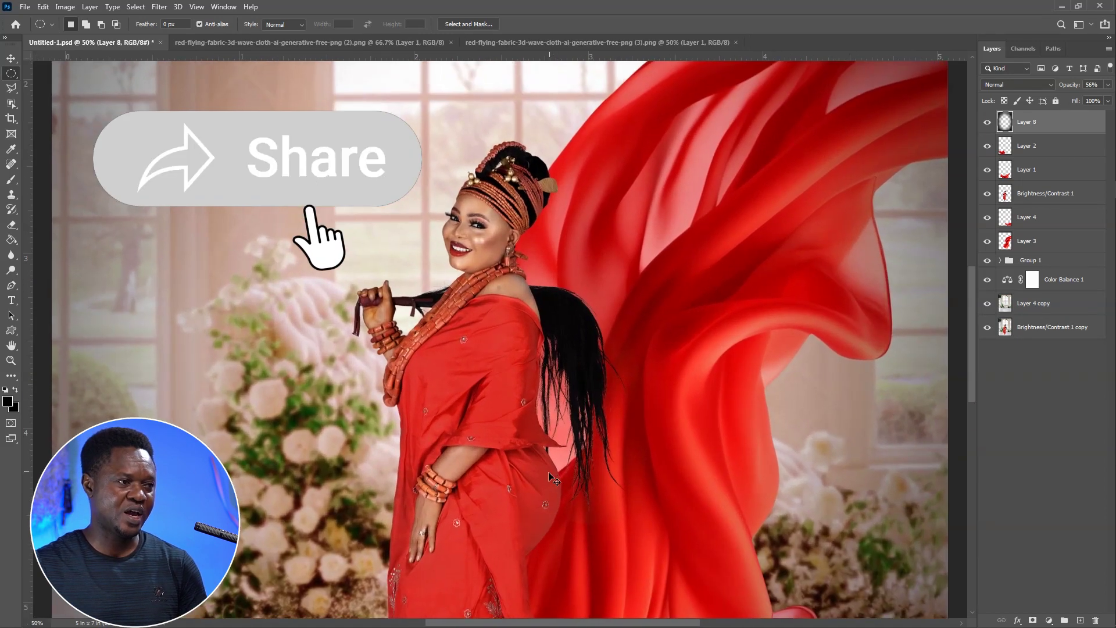
key("ctrl+plus")
key("ctrl+plus")
key("ctrl+plus")
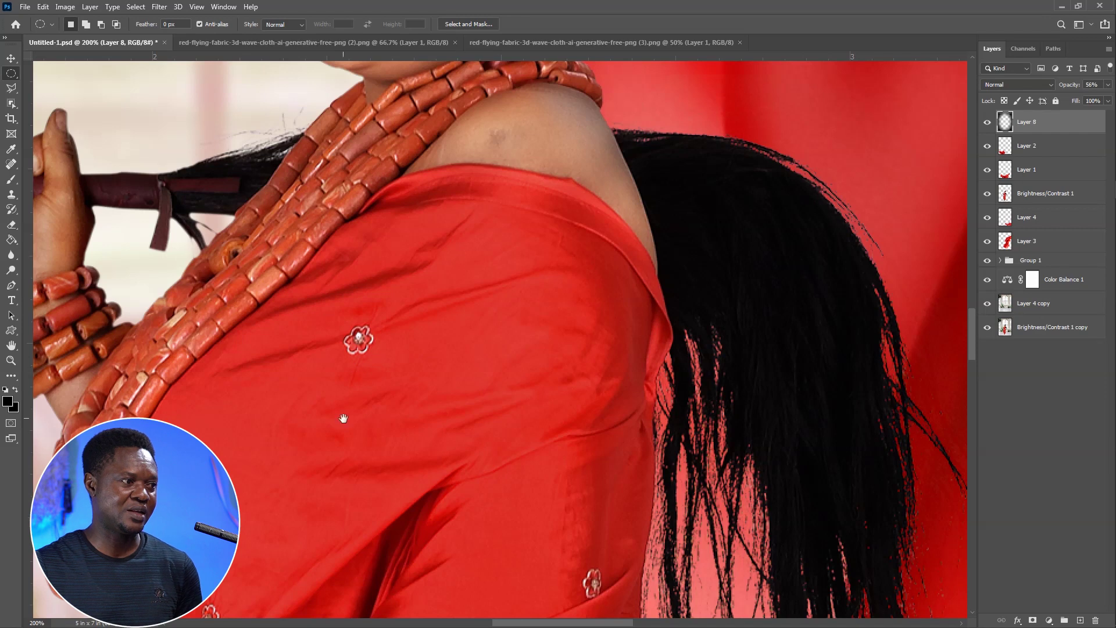
left_click_drag(343, 419, 348, 206)
left_click_drag(526, 408, 410, 192)
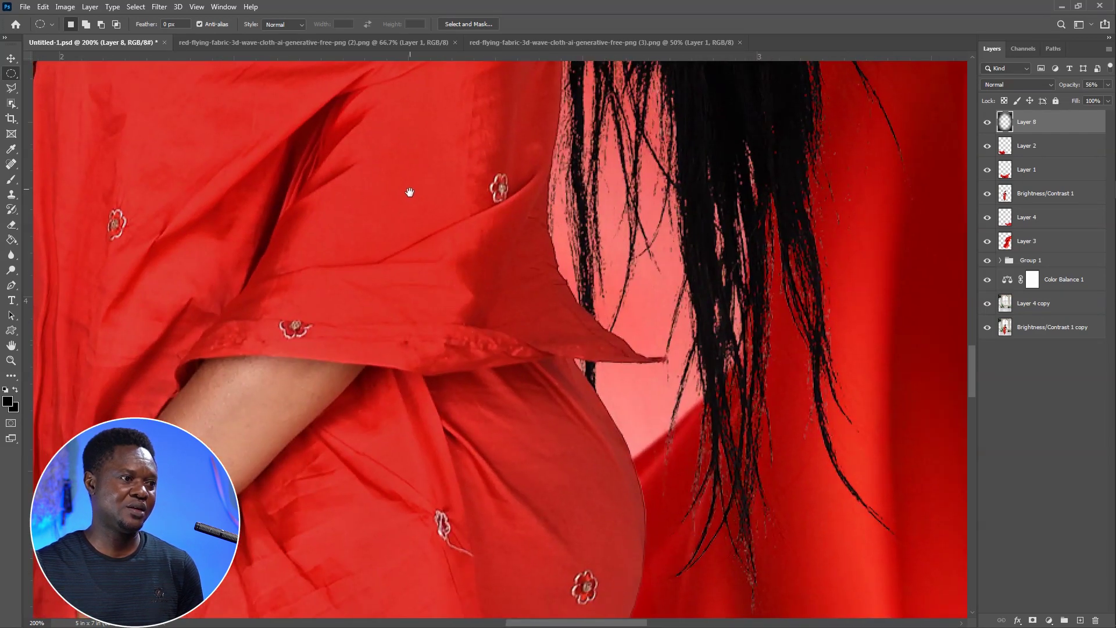
left_click_drag(474, 378, 412, 206)
left_click_drag(343, 443, 459, 420)
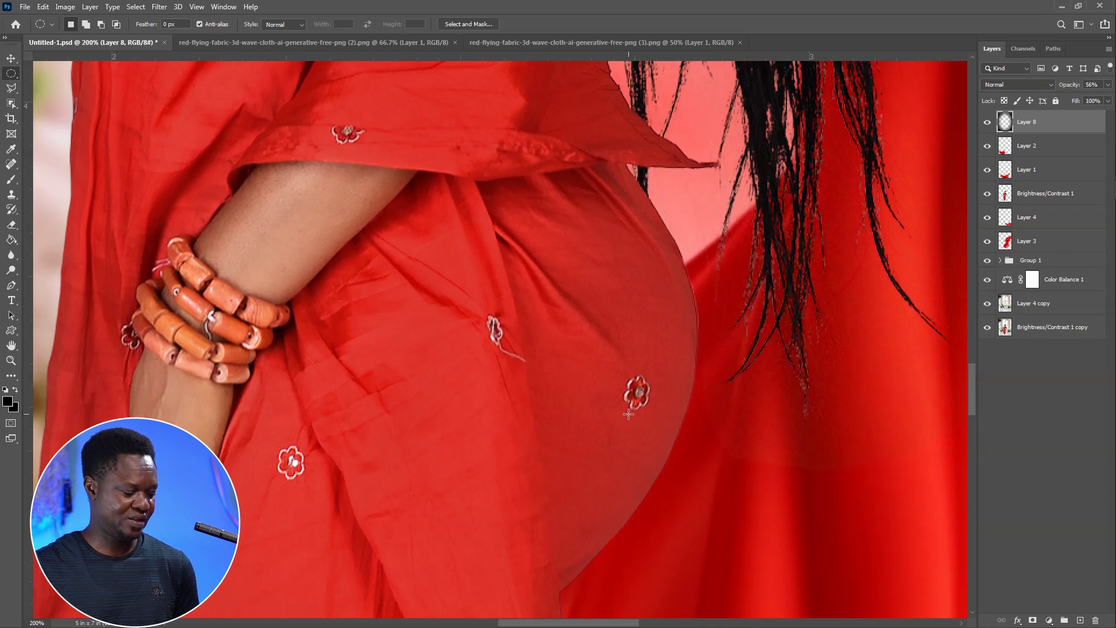
key("ctrl+plus")
left_click_drag(774, 474, 559, 350)
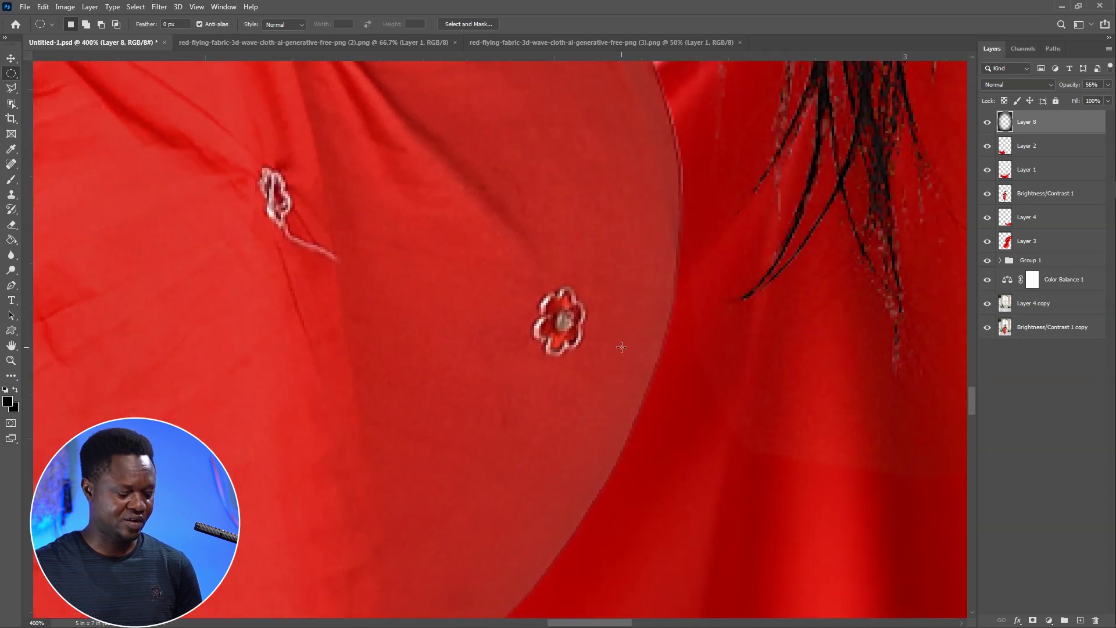
Trace the small dress flower with the Polygonal Lasso and feather it 2 px
key("l")
key("ctrl+plus")
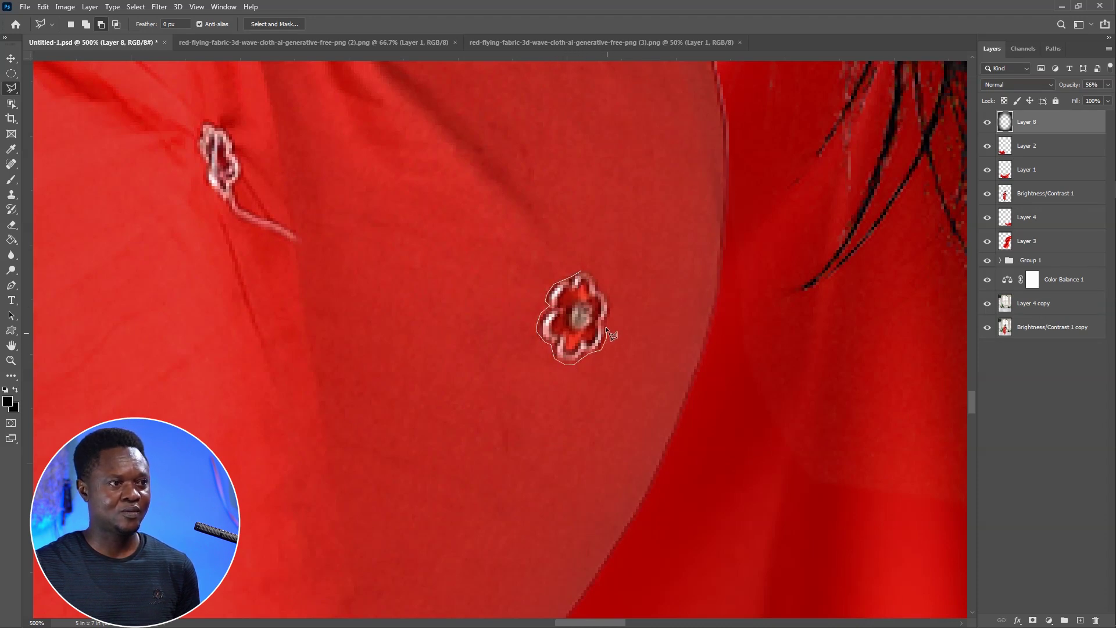
right_click(569, 301)
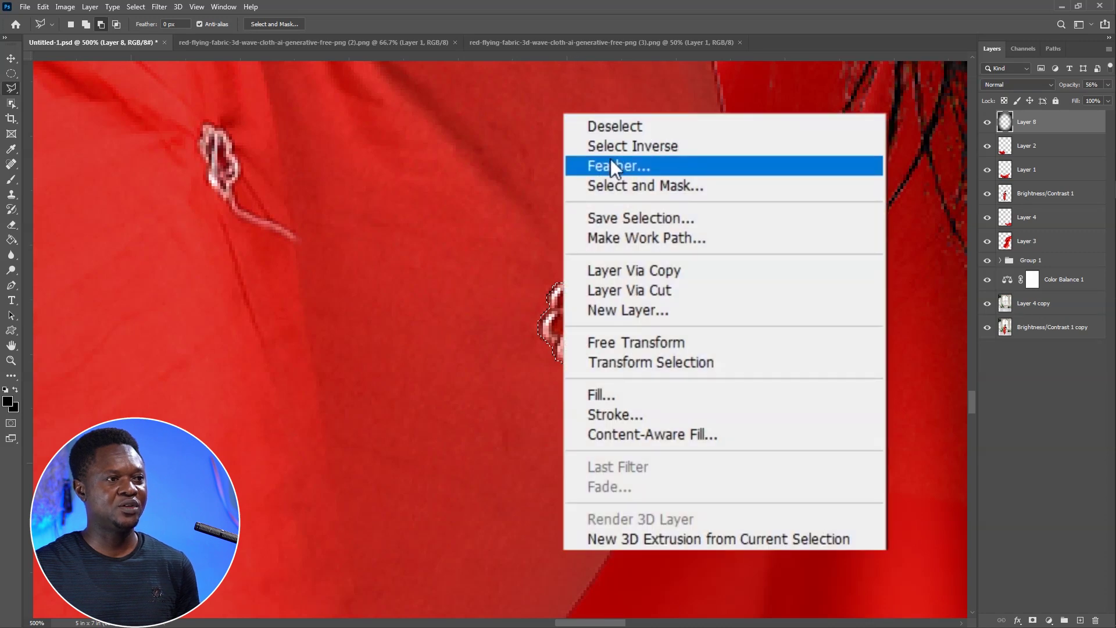
left_click(596, 329)
type("2")
key("Return")
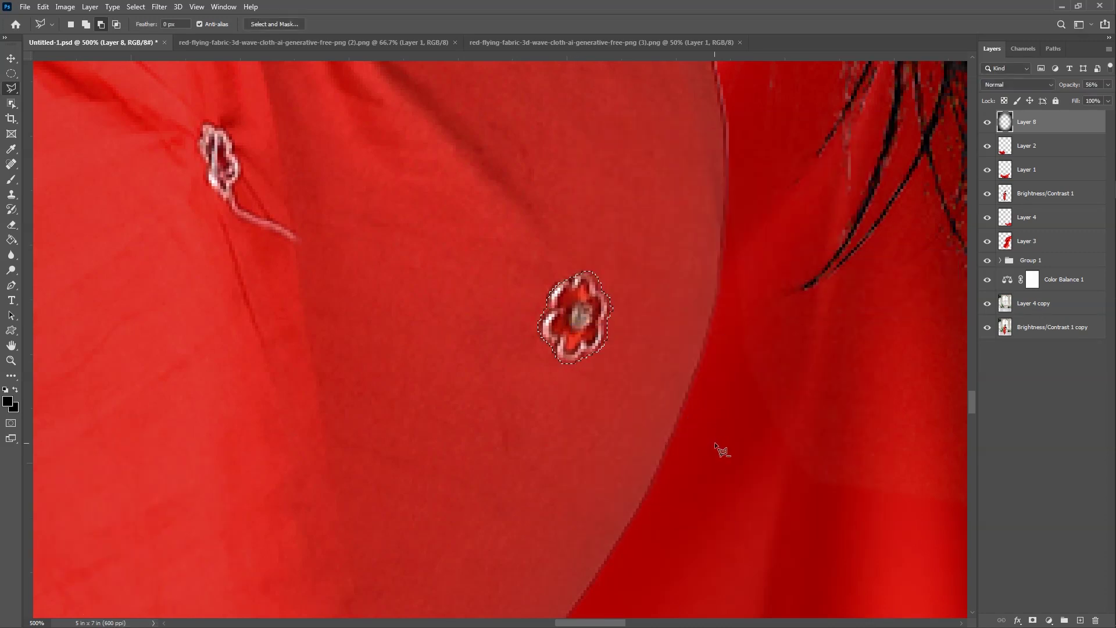
Copy the flower onto new Layer 9 above Brightness/Contrast 1
left_click(1029, 194)
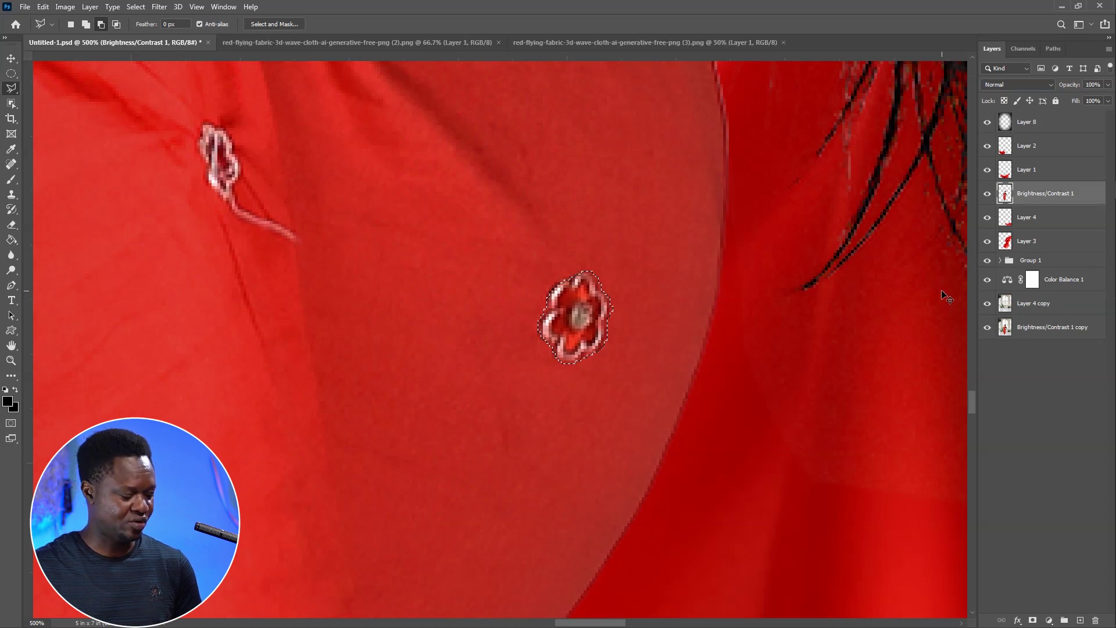
key("ctrl+j")
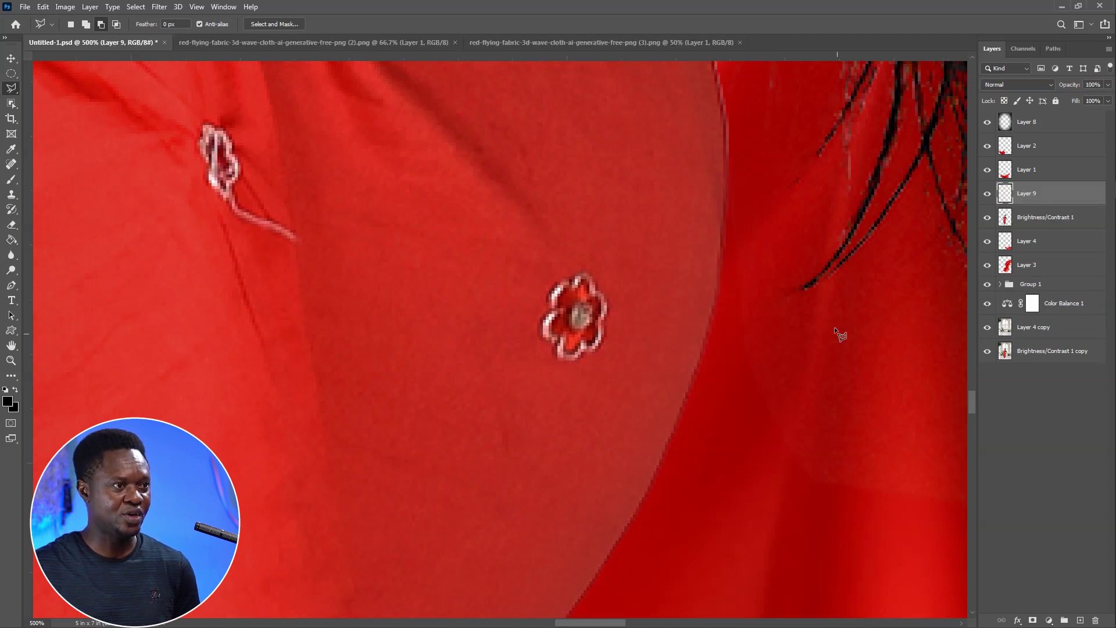
key("ctrl+minus")
key("ctrl+minus")
key("ctrl+minus")
key("ctrl+minus")
key("ctrl+minus")
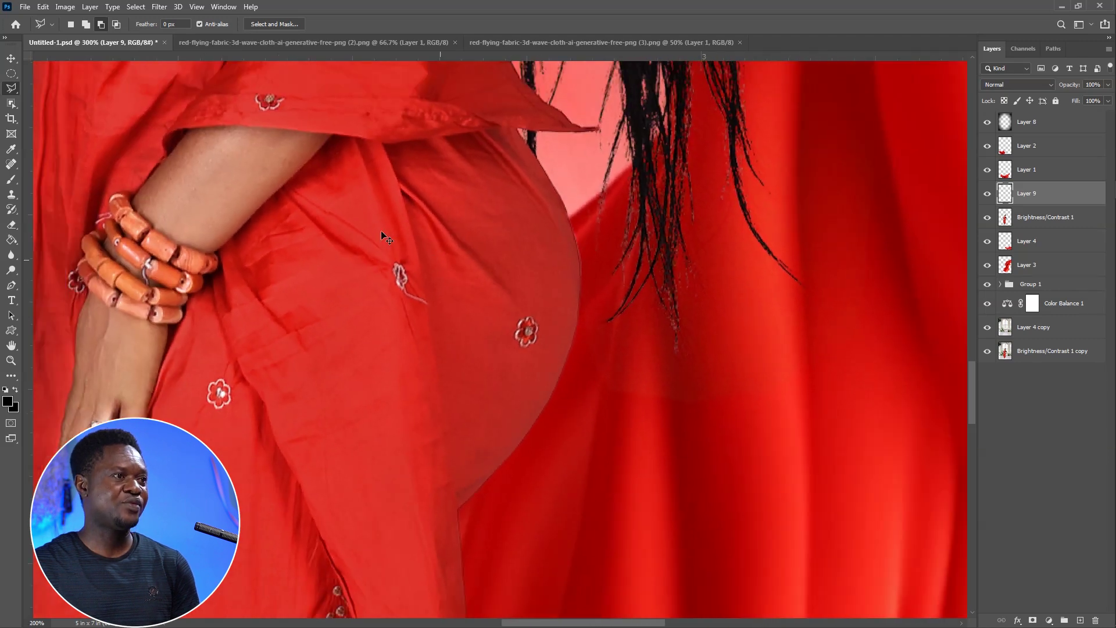
left_click(11, 58)
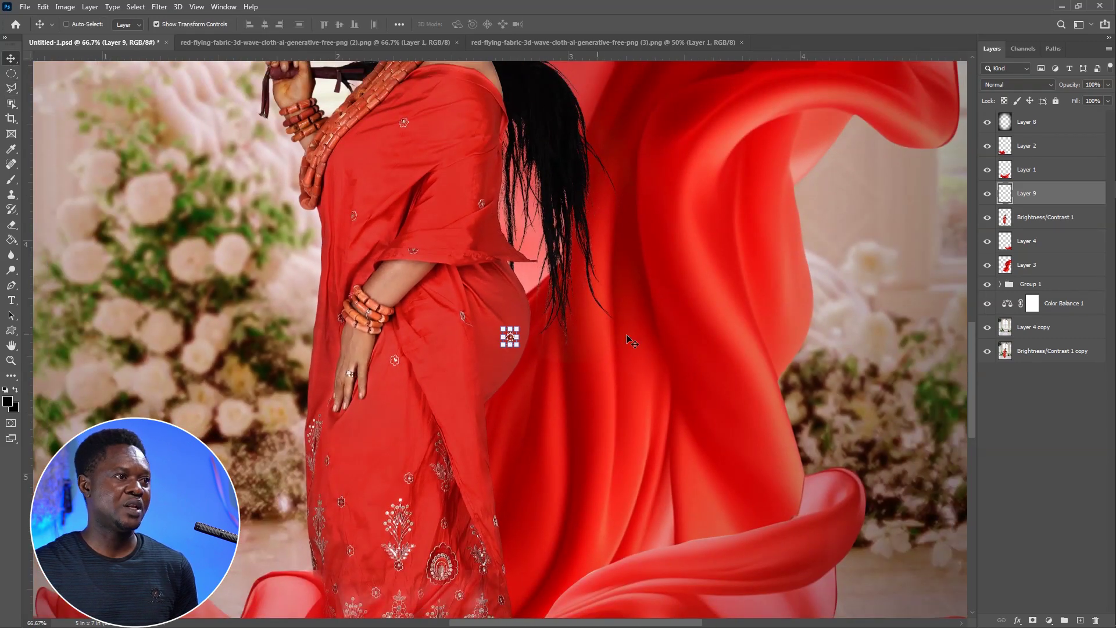
Put Layer 9 into a new Group 2 and select the flower layer inside it
key("ctrl+minus")
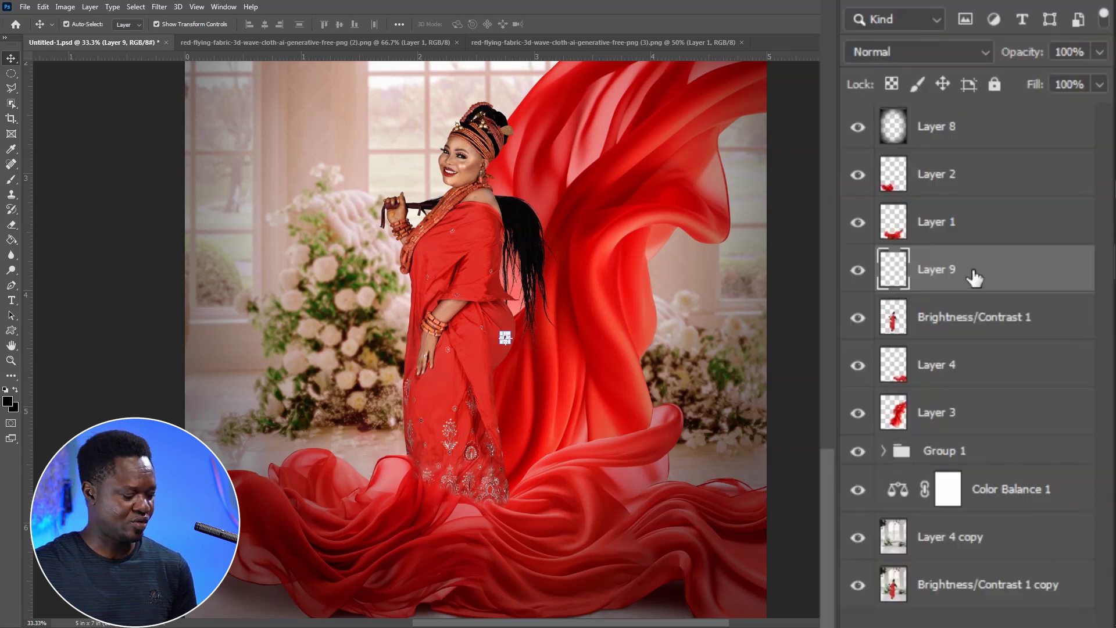
key("ctrl+g")
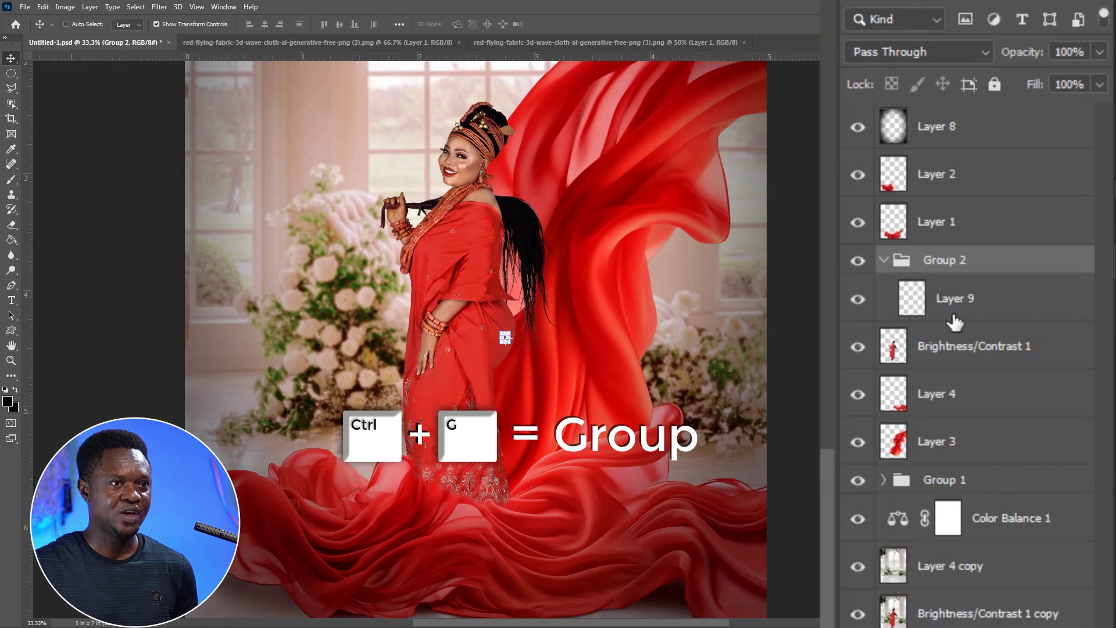
left_click(914, 301)
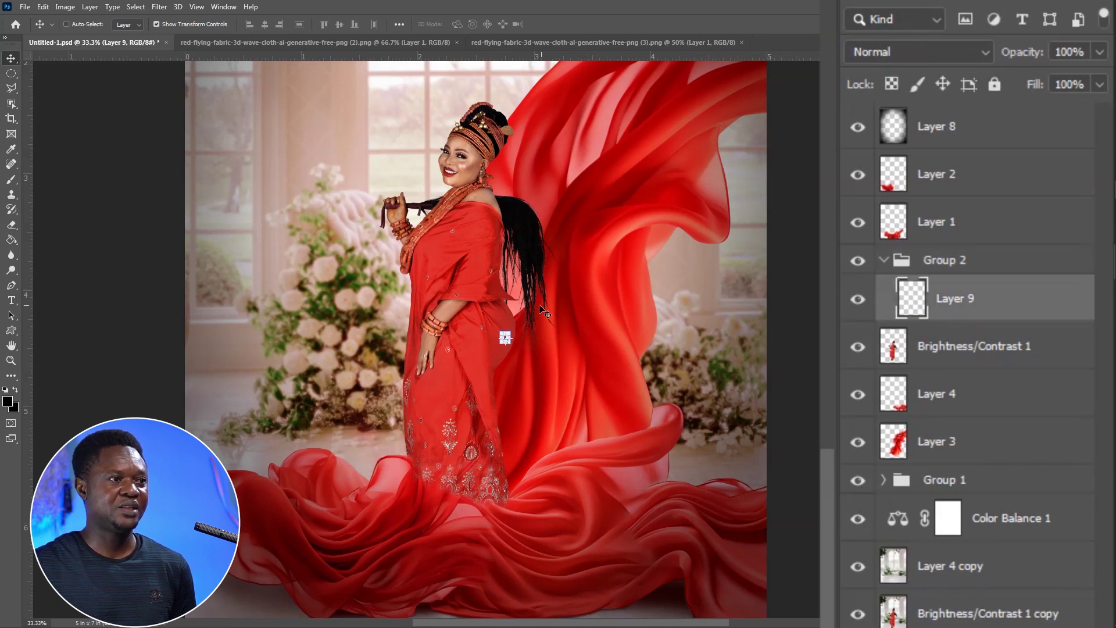
Duplicate the flower repeatedly, scattering copies over the upper red fabric
key("ctrl")
key("ctrl+j")
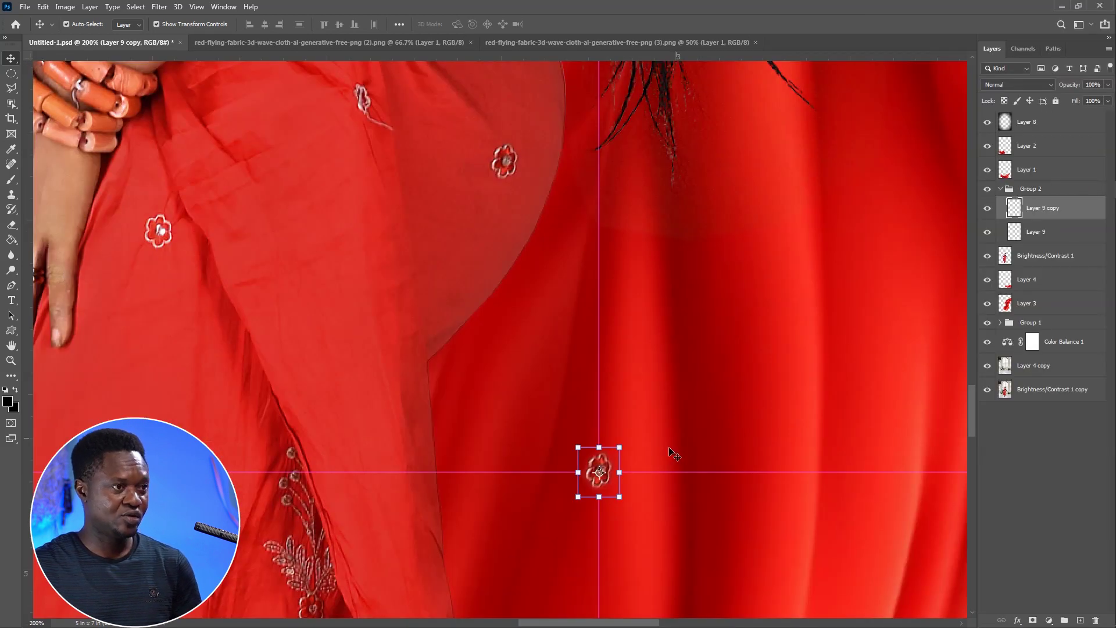
left_click_drag(600, 464, 912, 501)
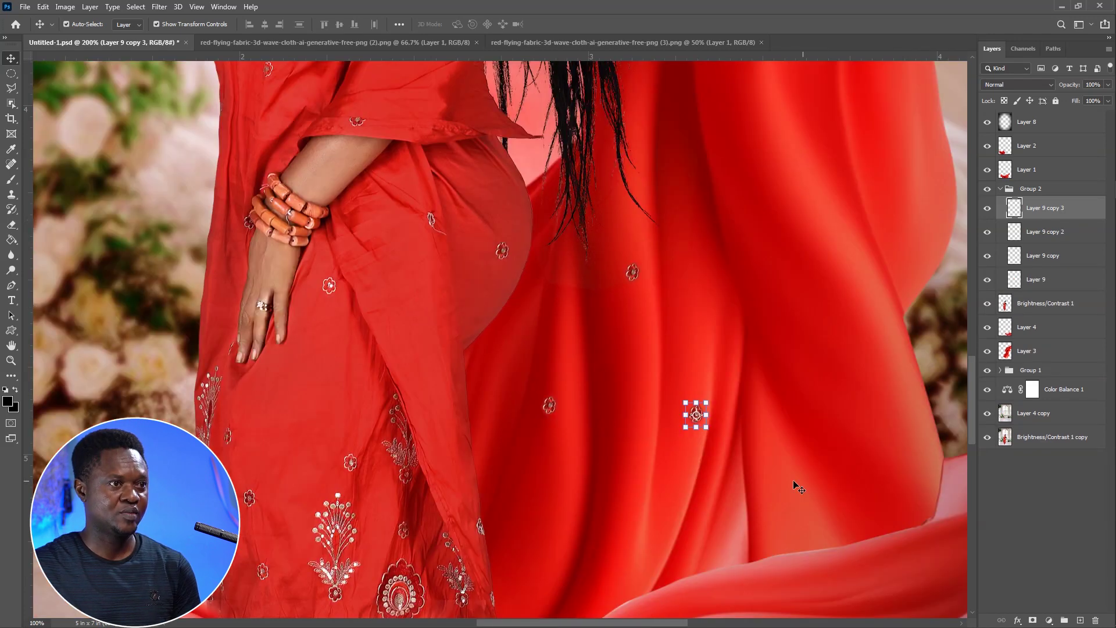
key("ctrl+minus")
left_click_drag(585, 349, 626, 230)
key("ctrl+j")
left_click_drag(615, 321, 688, 266)
key("ctrl+j")
left_click_drag(584, 376, 654, 339)
key("ctrl+j")
left_click_drag(608, 543, 543, 237)
key("ctrl+j")
left_click_drag(376, 312, 444, 318)
Scatter more flower copies down the fabric and move Group 2 directly below Layer 8
left_click_drag(497, 122, 514, 319)
left_click_drag(551, 256, 464, 564)
left_click_drag(503, 517, 484, 98)
left_click_drag(495, 223, 493, 259)
key("ctrl+j")
left_click_drag(455, 94, 506, 415)
key("ctrl+j")
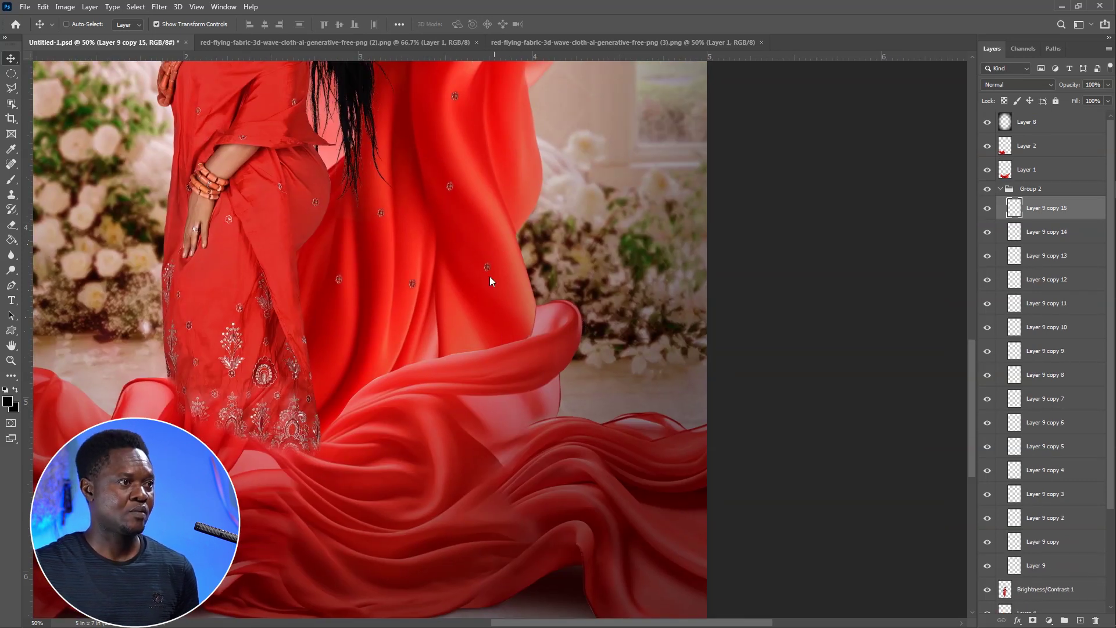
key("ctrl+j")
left_click_drag(479, 378, 450, 200)
scroll(1107, 228, "down", 5)
scroll(1108, 239, "up", 5)
key("ctrl+minus")
key("ctrl+minus")
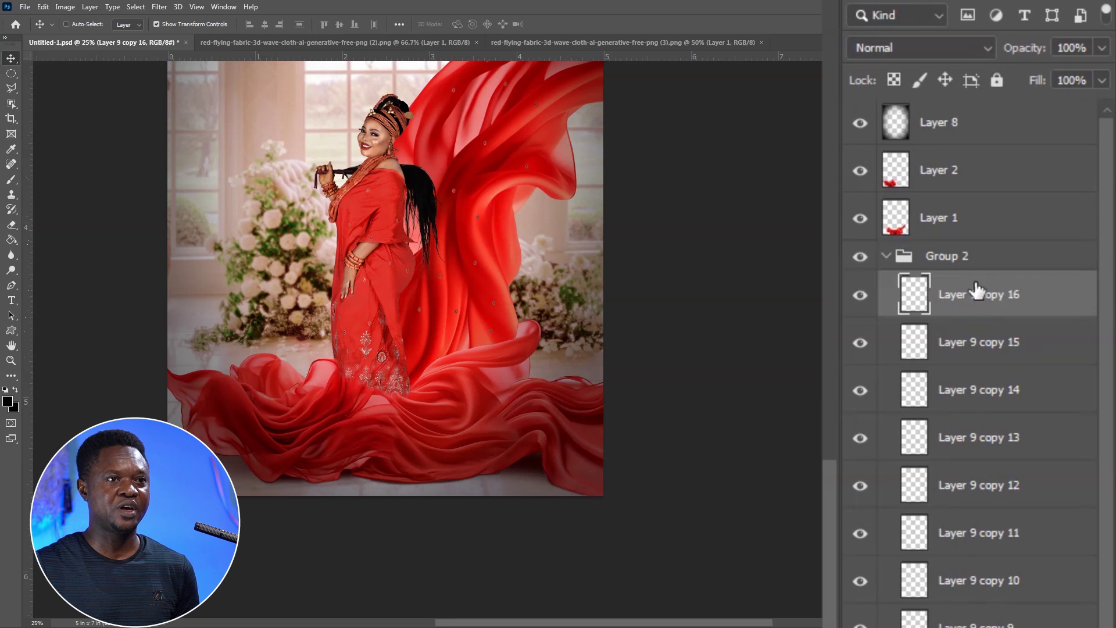
left_click_drag(947, 256, 953, 152)
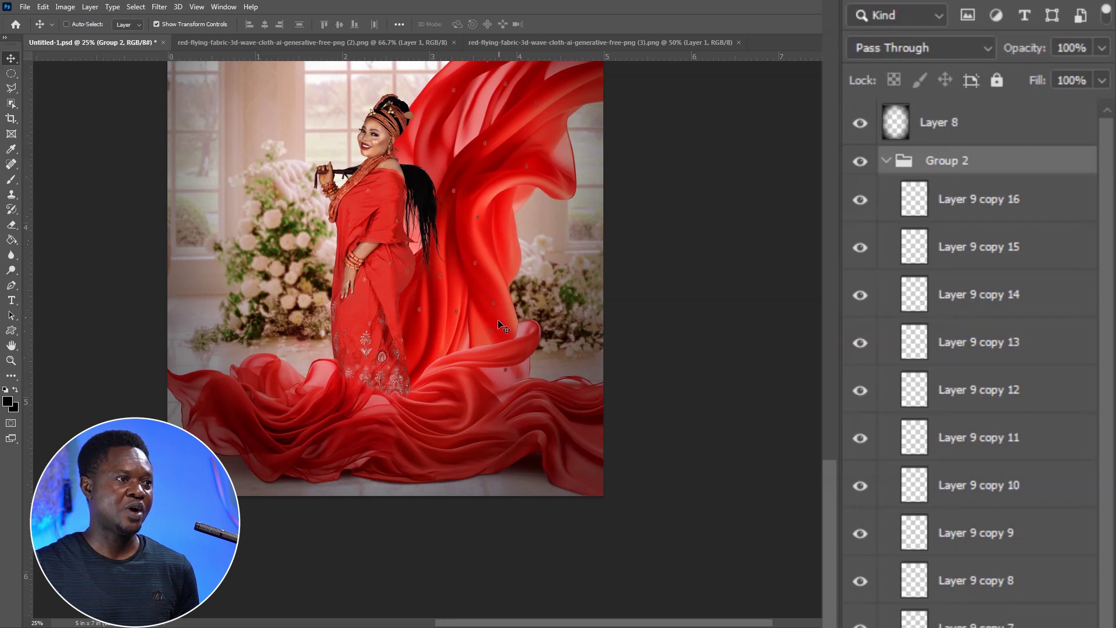
Alt-drag more flower copies across the lower-left part of the fabric
key("ctrl+plus")
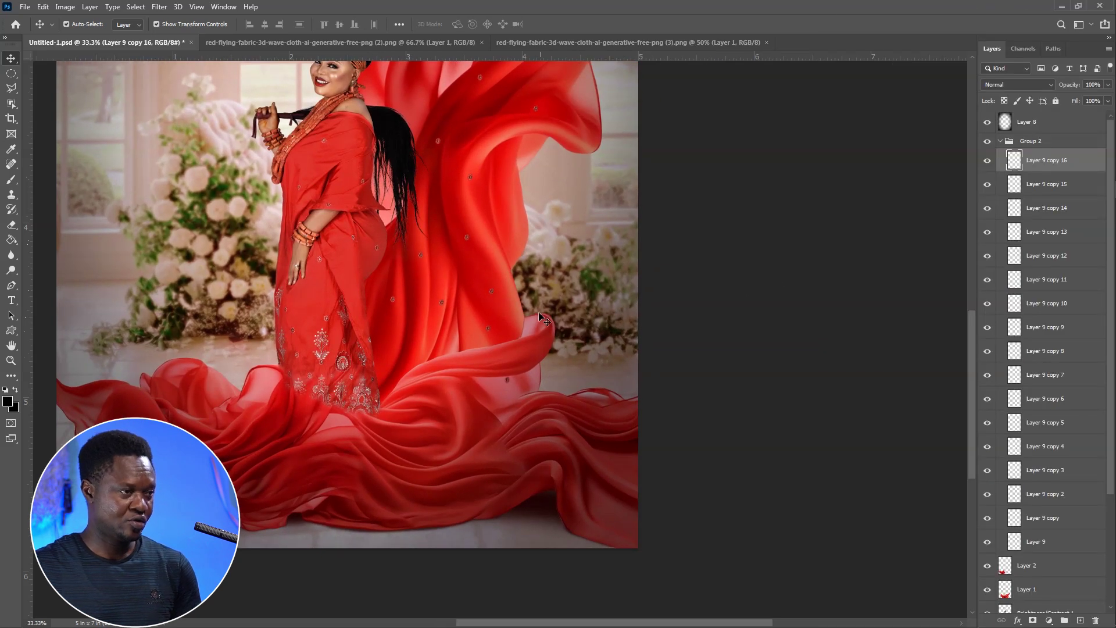
left_click_drag(490, 281, 488, 355)
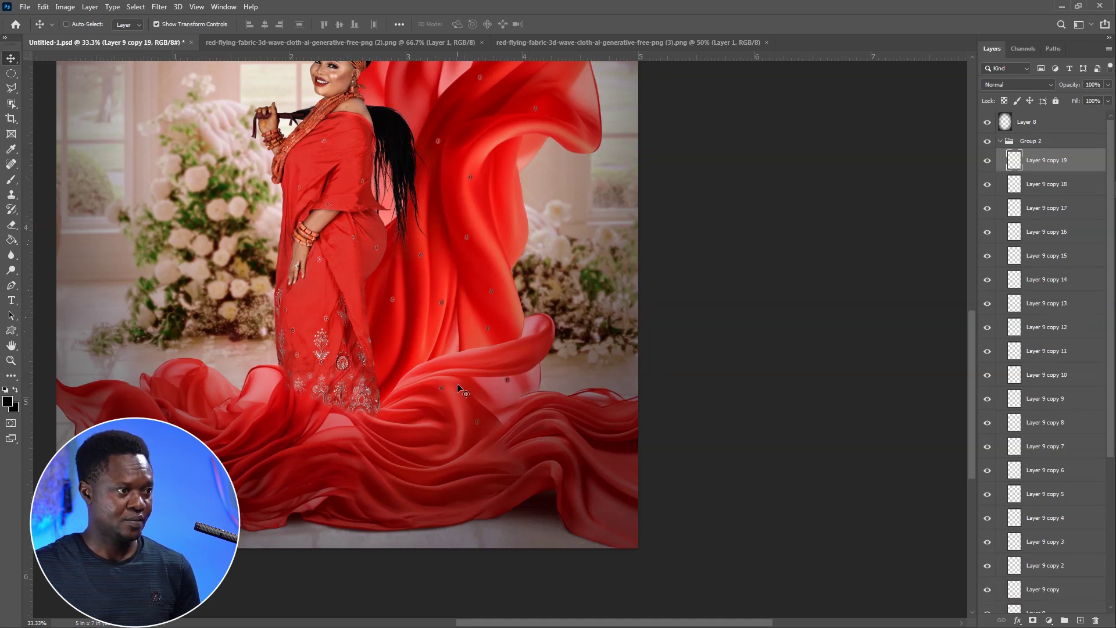
left_click_drag(458, 386, 376, 334)
left_click_drag(408, 366, 389, 399)
left_click_drag(465, 430, 337, 362)
left_click_drag(372, 373, 348, 354)
left_click_drag(328, 316, 249, 335)
left_click_drag(251, 394, 442, 353)
key("ctrl+minus")
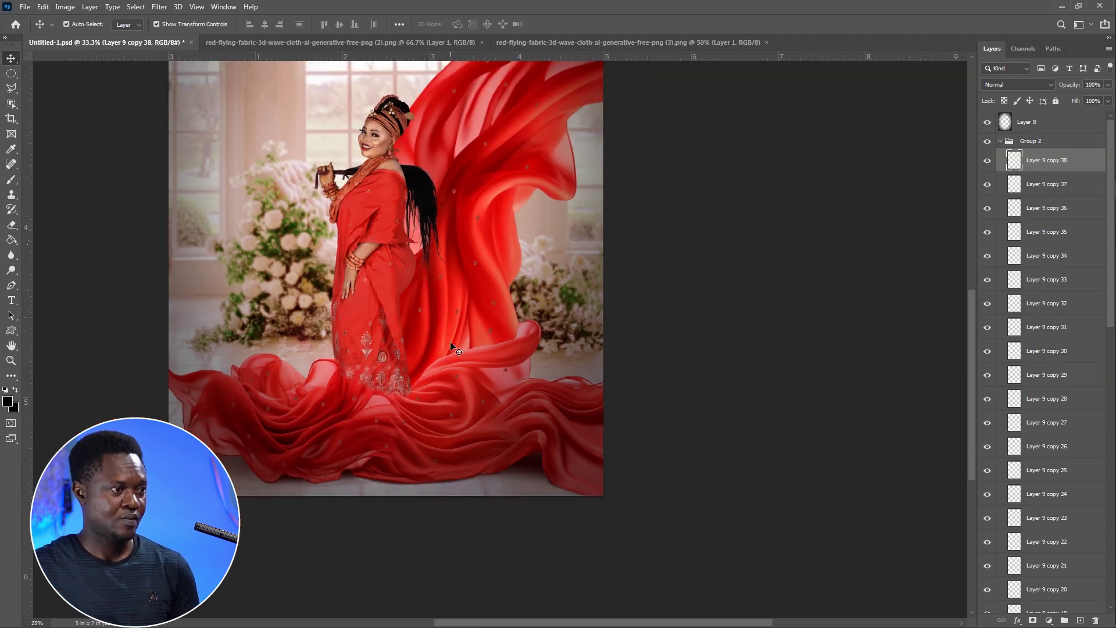
key("ctrl+minus")
key("ctrl+plus")
left_click_drag(605, 479, 516, 432)
Add flower copies over the fabric's right side, up to Layer 9 copy 52, and collapse Group 2
left_click_drag(358, 355, 429, 319, "ctrl+alt")
left_click_drag(490, 377, 420, 303, "ctrl+alt")
left_click_drag(417, 348, 441, 378, "ctrl+alt")
left_click_drag(386, 401, 414, 409, "ctrl+alt")
left_click_drag(433, 366, 374, 182, "ctrl+alt")
left_click_drag(375, 324, 403, 189, "alt")
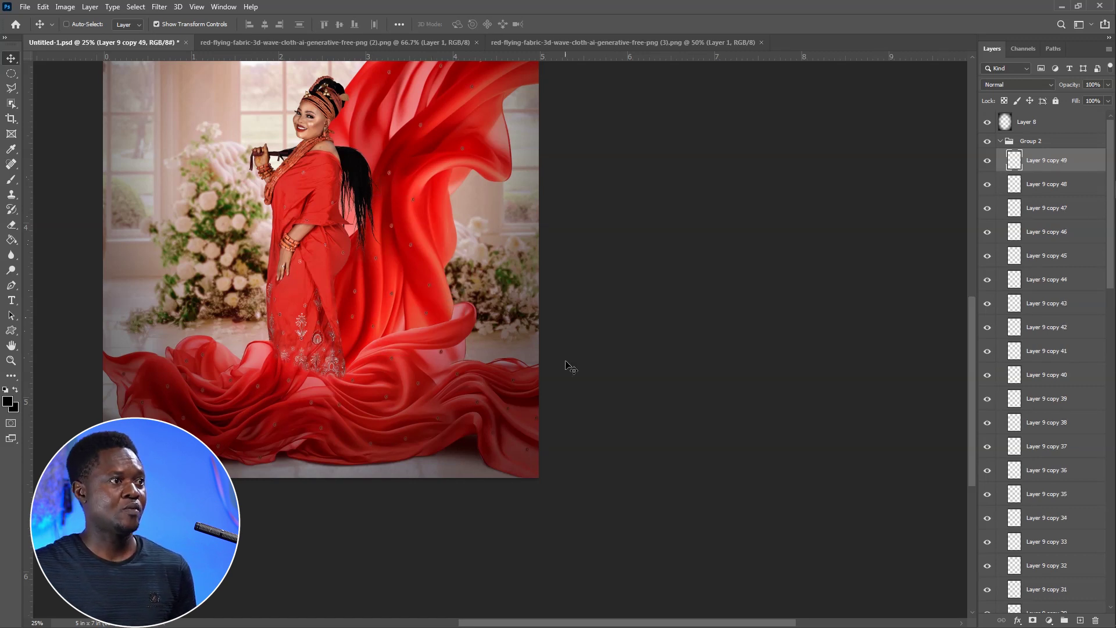
mouse_move(402, 302)
left_mouse_down("alt")
mouse_move(394, 165)
mouse_move(407, 286)
left_mouse_up("alt")
left_click_drag(391, 226, 400, 253, "alt")
key("ctrl+z")
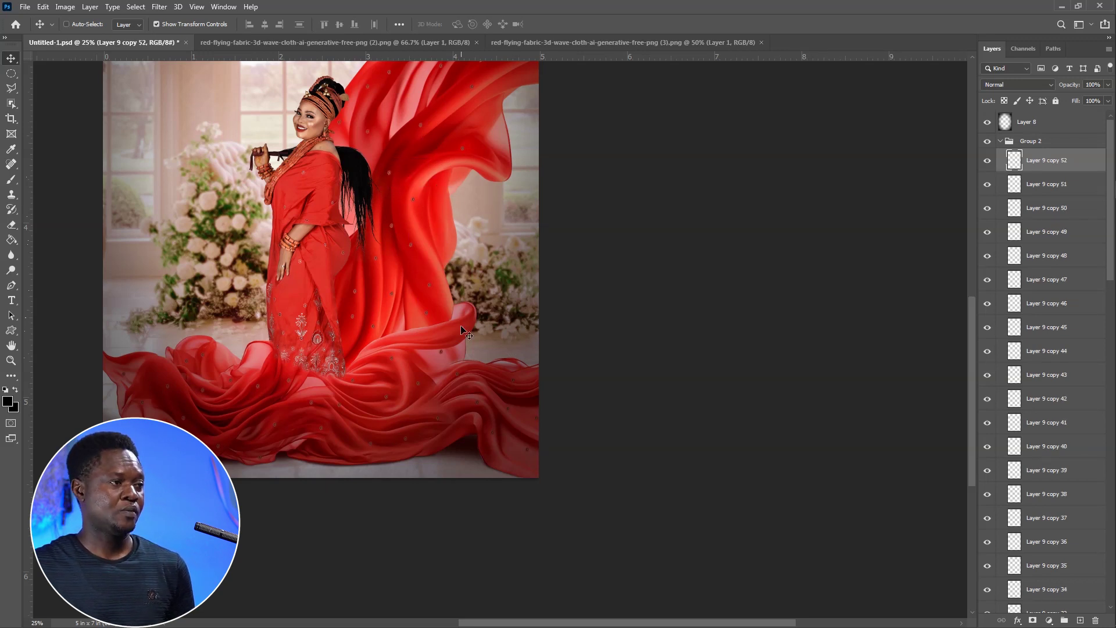
key("ctrl+minus")
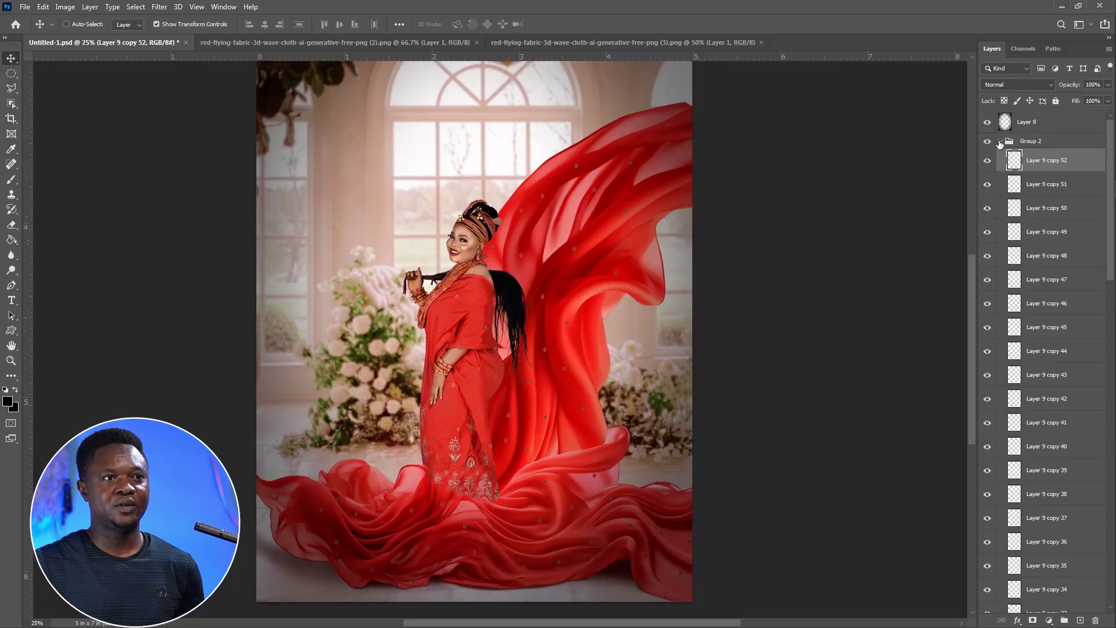
left_click(998, 142)
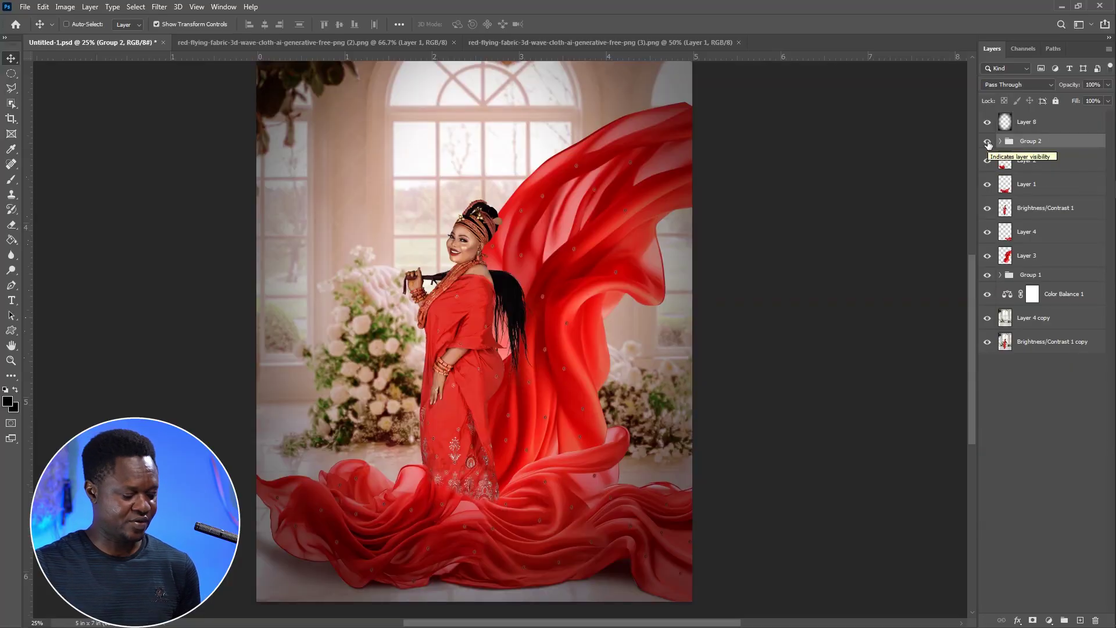
left_click(987, 141)
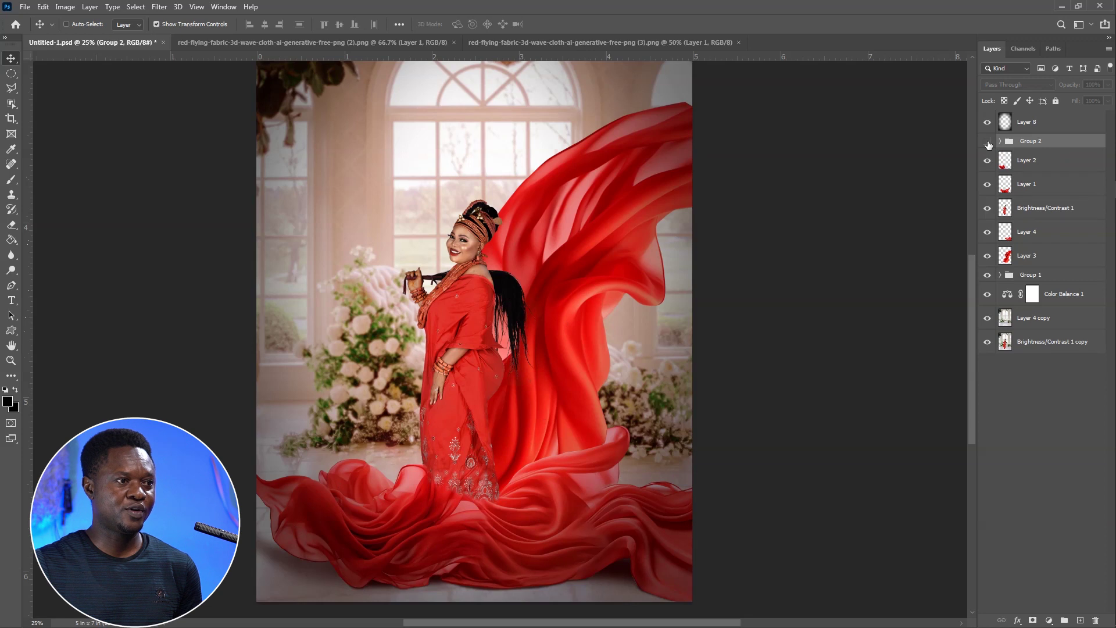
left_click(988, 141)
left_click(987, 141)
left_click(988, 142)
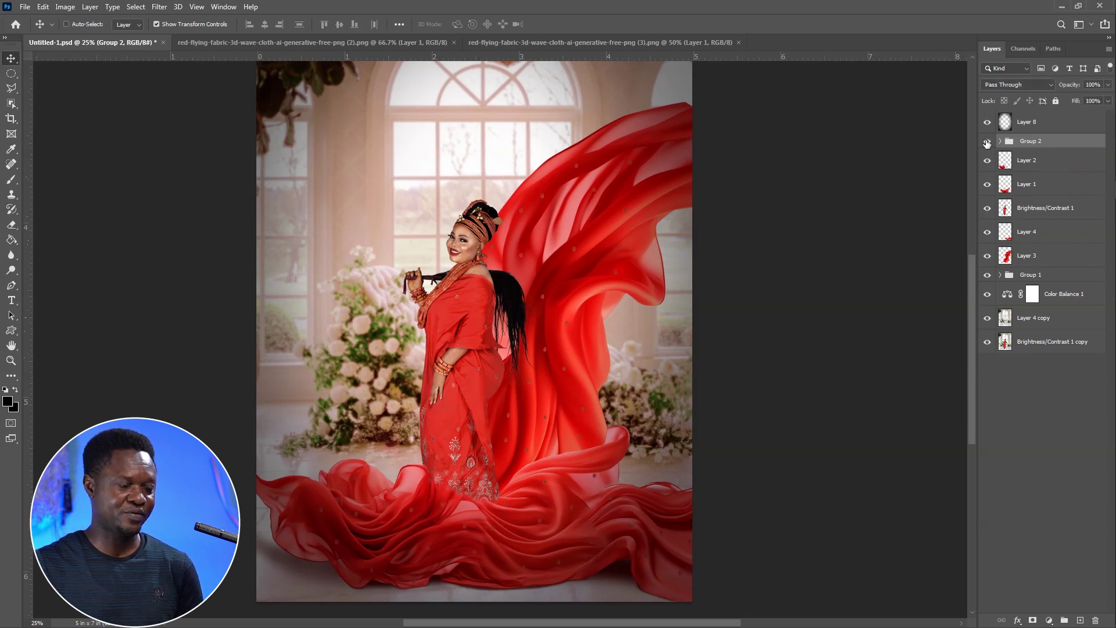
key("ctrl+plus")
key("ctrl+plus")
key("ctrl+plus")
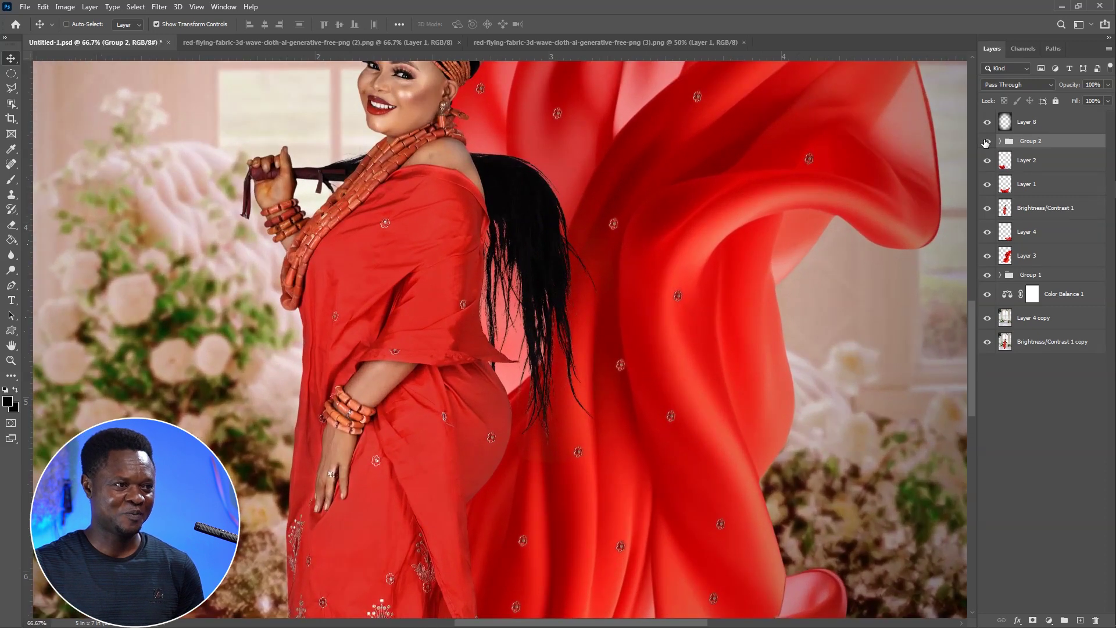
left_click_drag(758, 244, 665, 319)
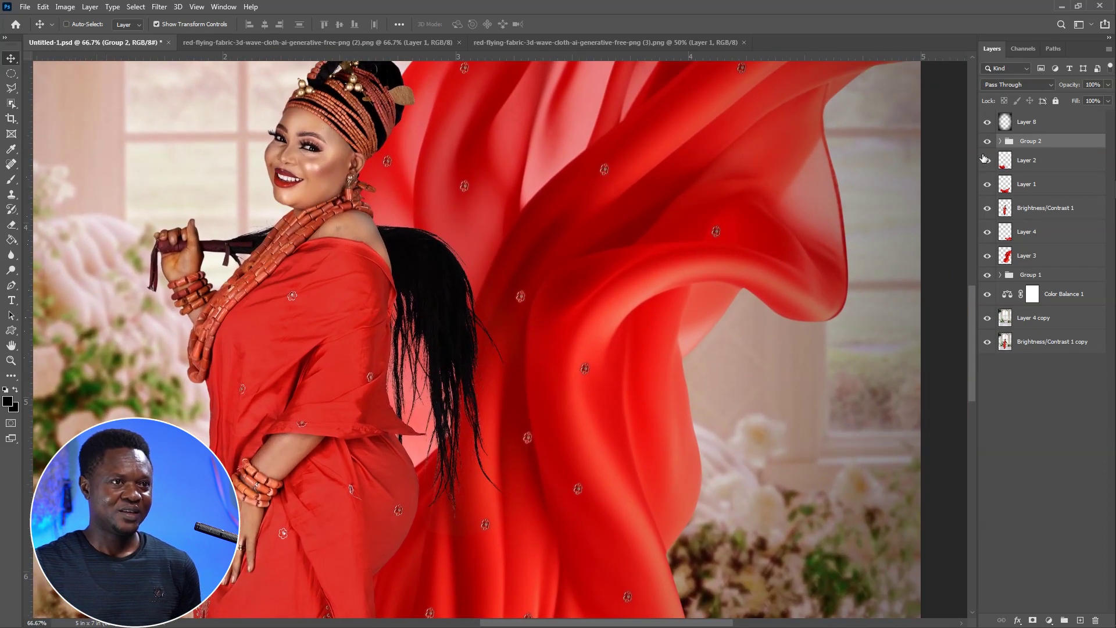
left_click(987, 142)
left_click(988, 142)
left_click(988, 142)
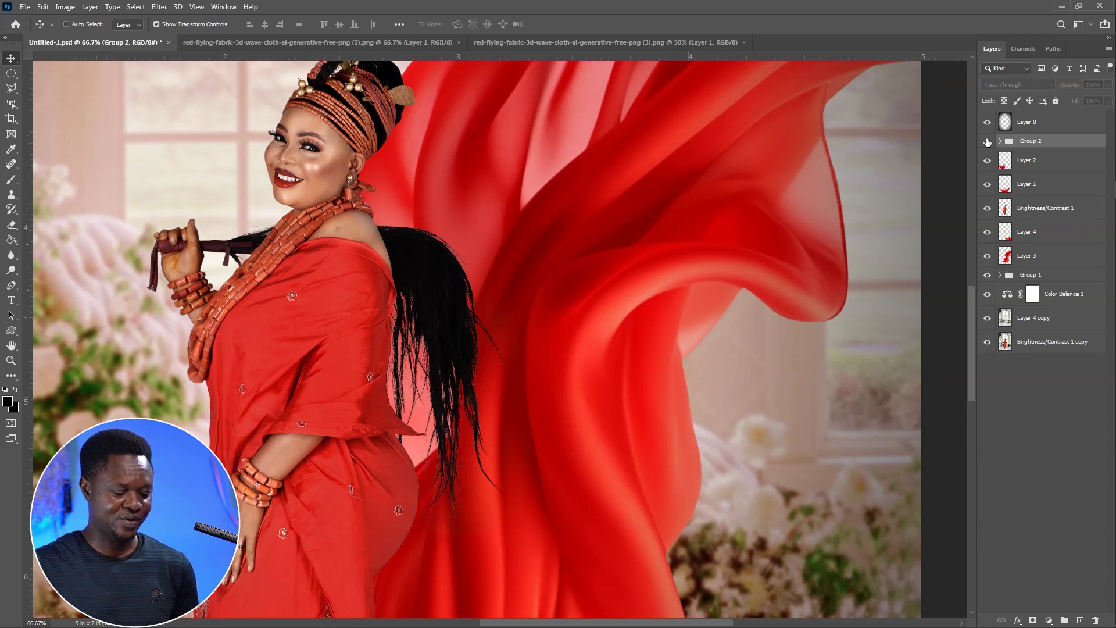
left_click(988, 142)
key("ctrl+minus")
key("ctrl+minus")
key("ctrl+minus")
key("ctrl+minus")
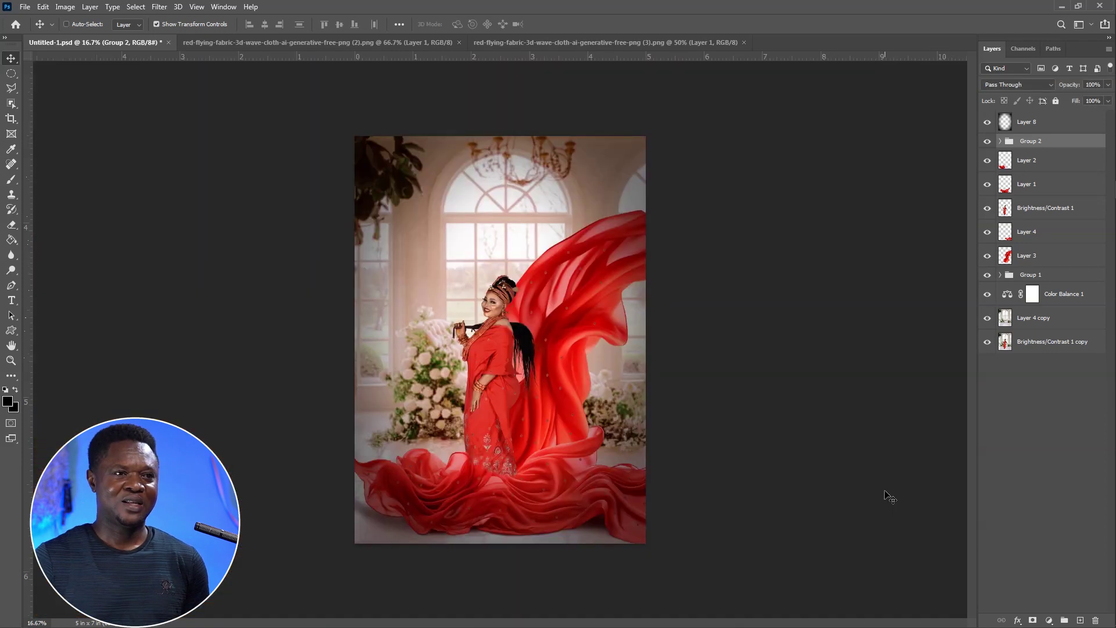
left_click(987, 342, "alt")
left_click(987, 343, "alt")
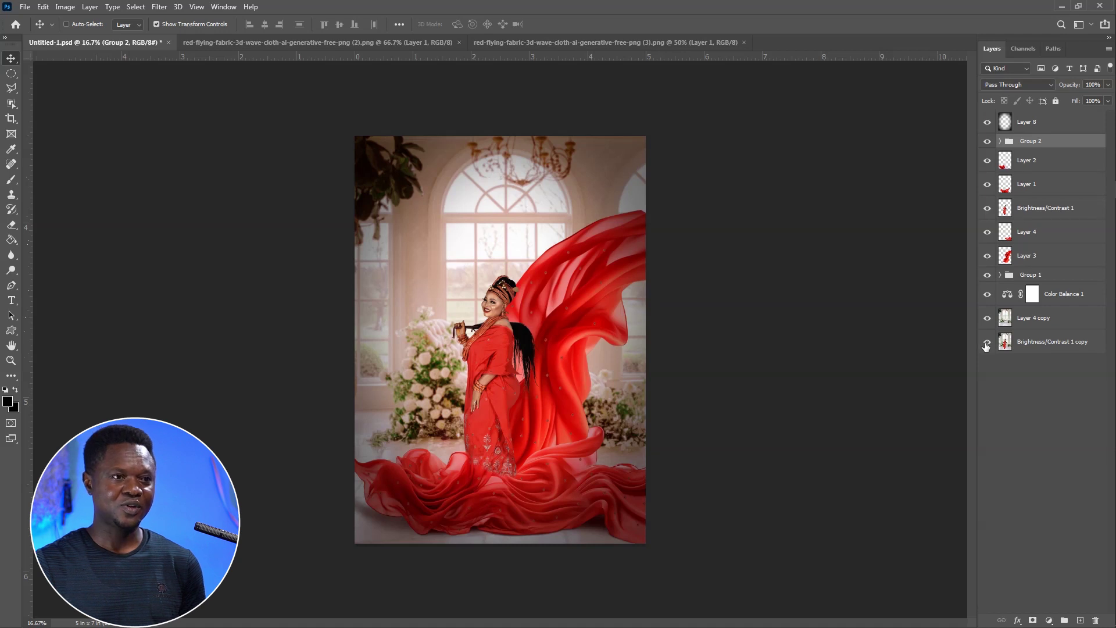
left_click(987, 343, "alt")
left_click(987, 342, "alt")
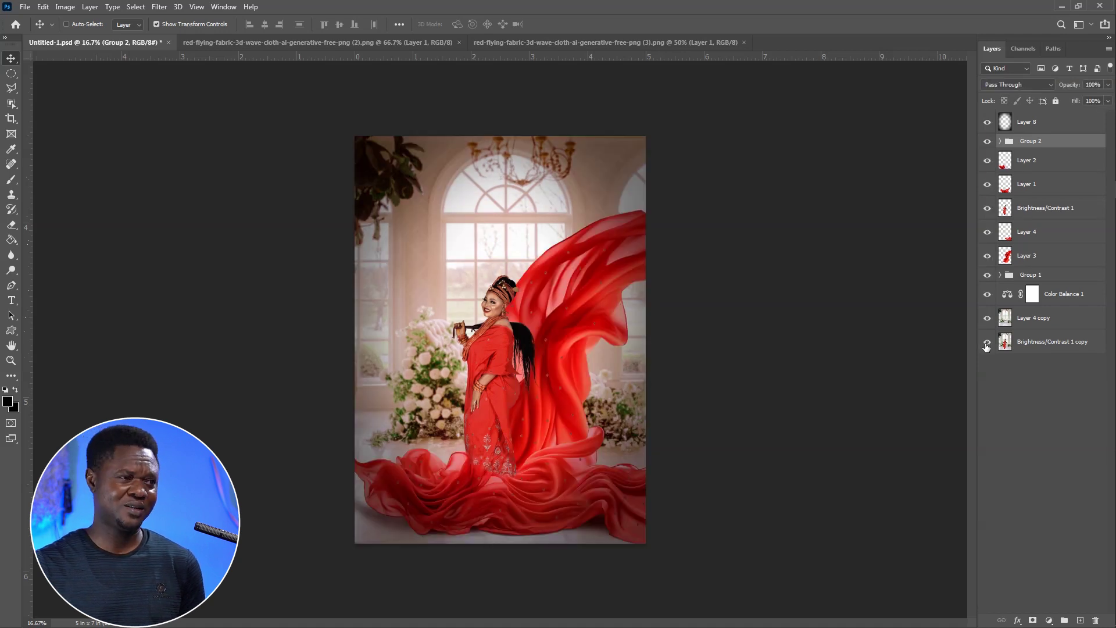